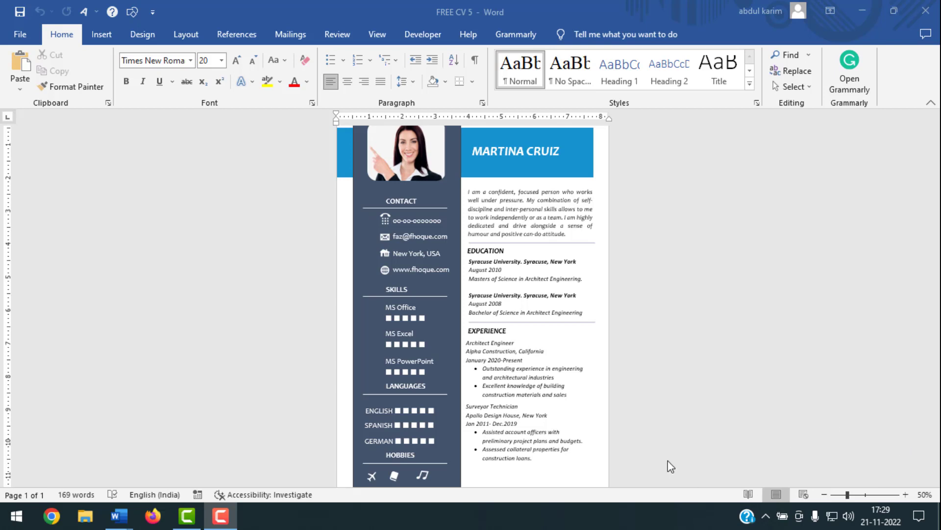
- Look through the CV INFORMATION document, then return to the FREE CV 5 resume template
scroll(546, 320, "up", 1)
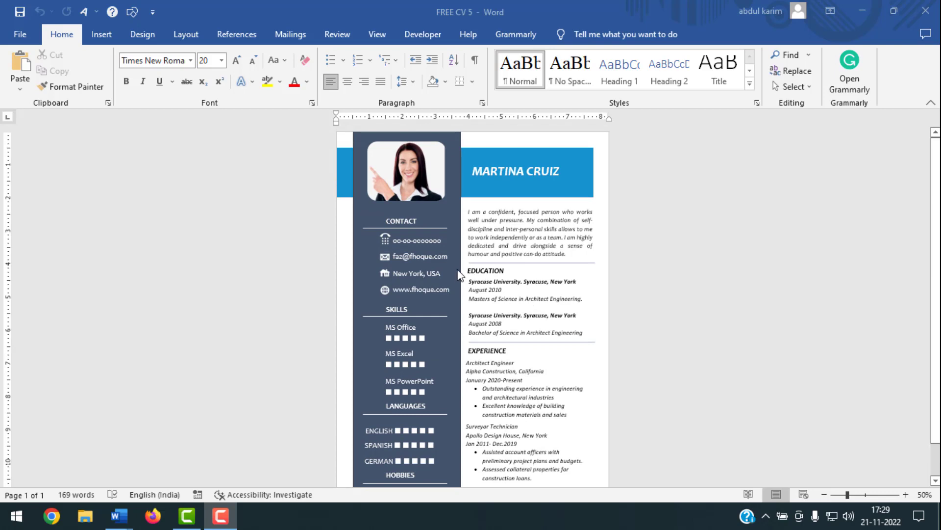
scroll(463, 275, "down", 1)
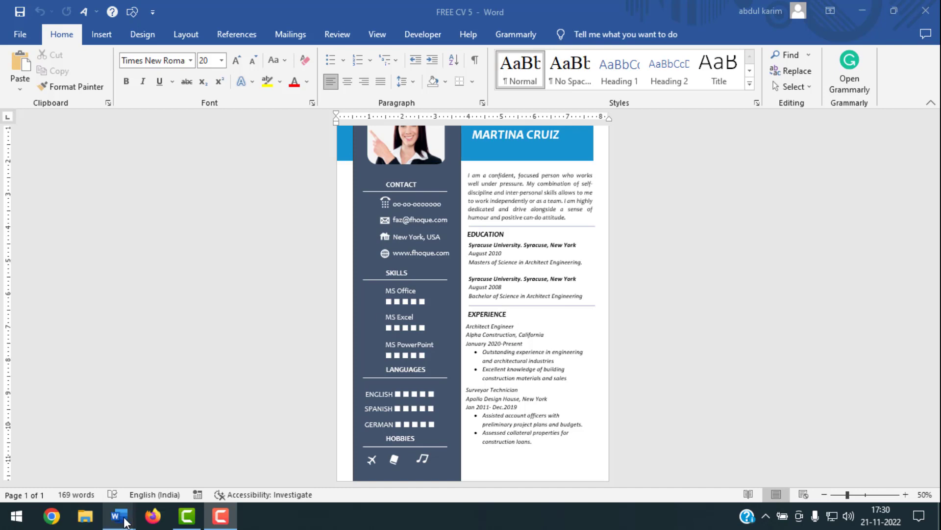
mouse_move(118, 516)
left_click(239, 467)
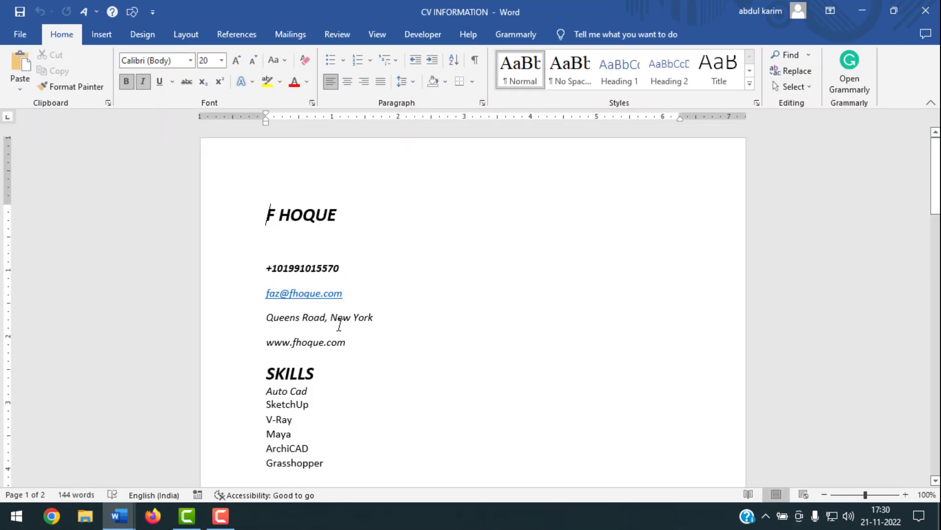
scroll(338, 326, "down", 3)
scroll(353, 326, "down", 15)
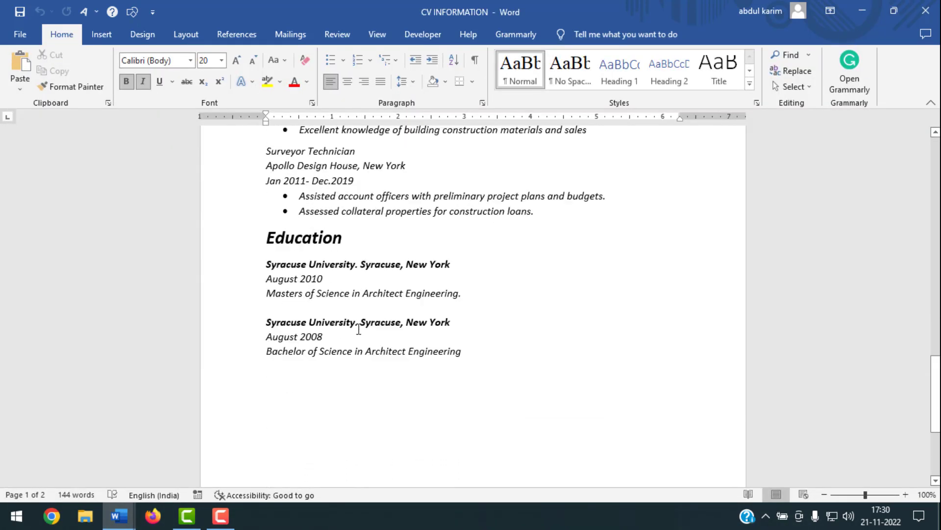
scroll(326, 381, "up", 12)
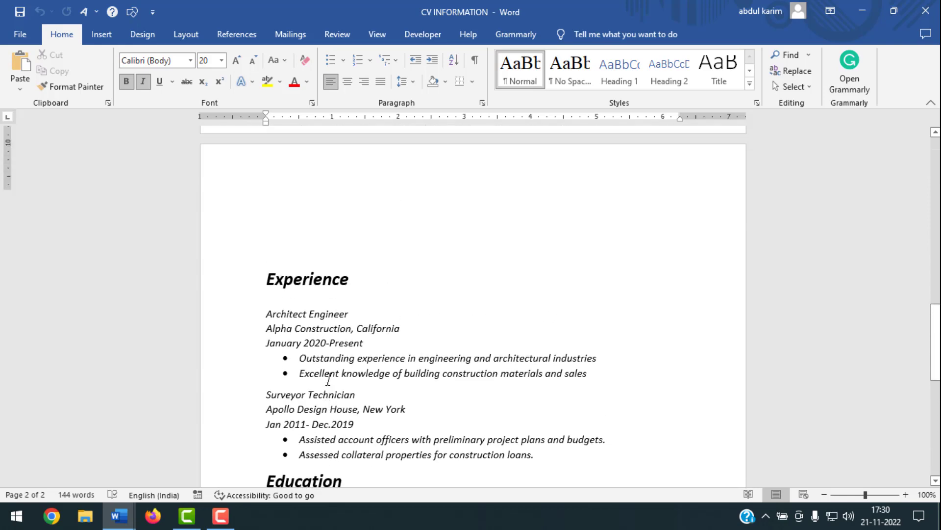
scroll(328, 379, "up", 10)
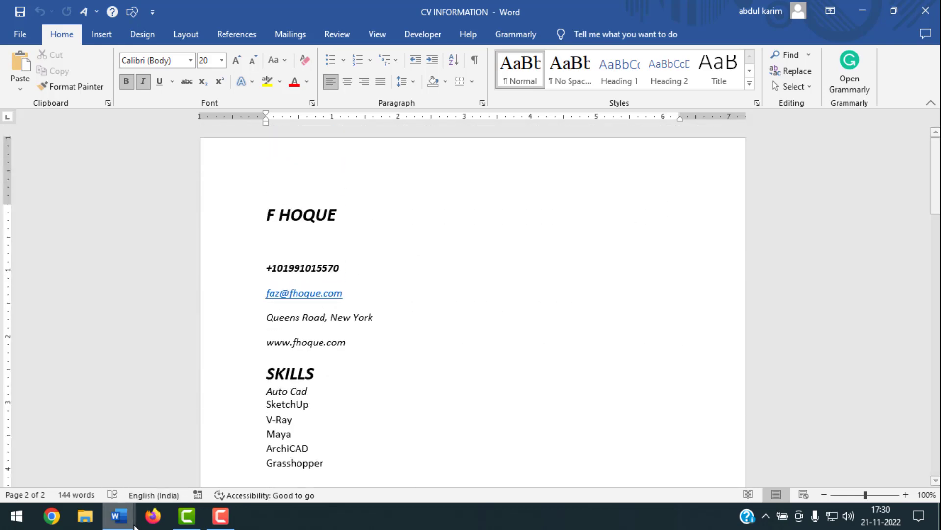
left_click(127, 496)
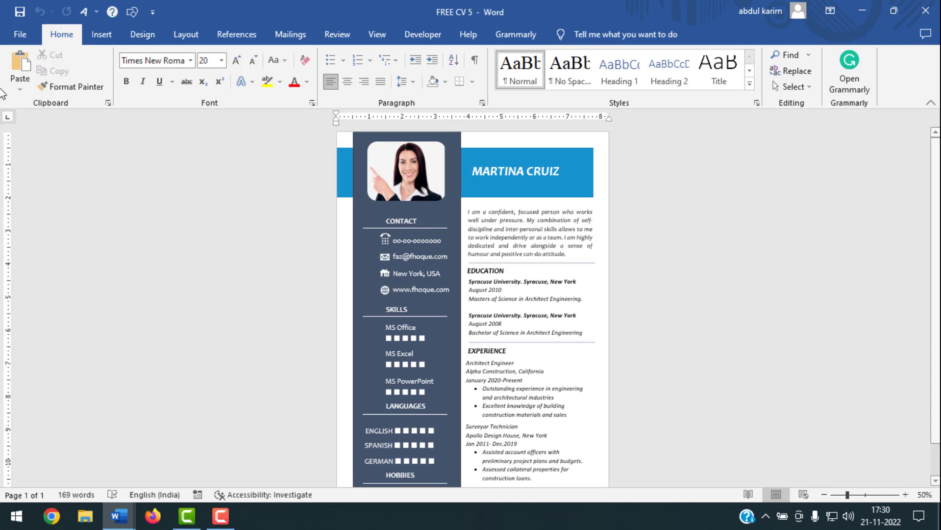
- Create a new blank document and zoom the page view to 100%
left_click(16, 31)
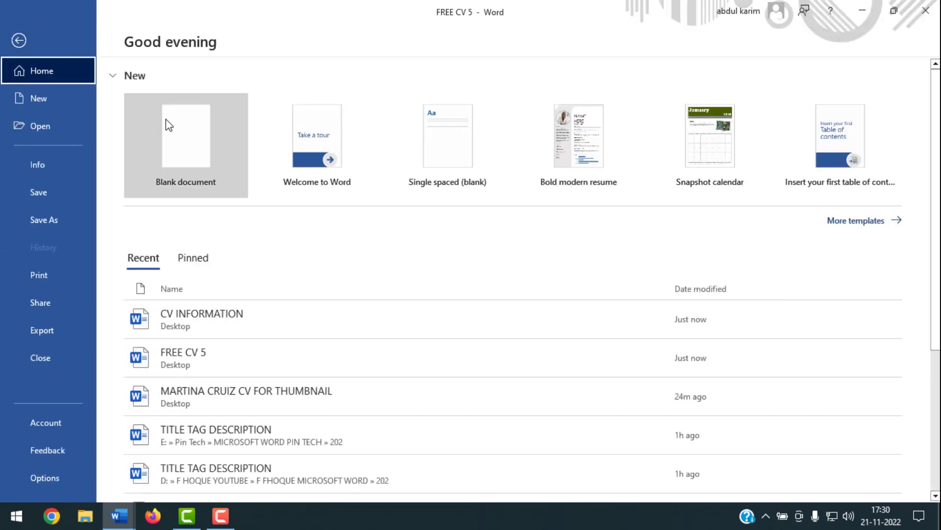
key("Escape")
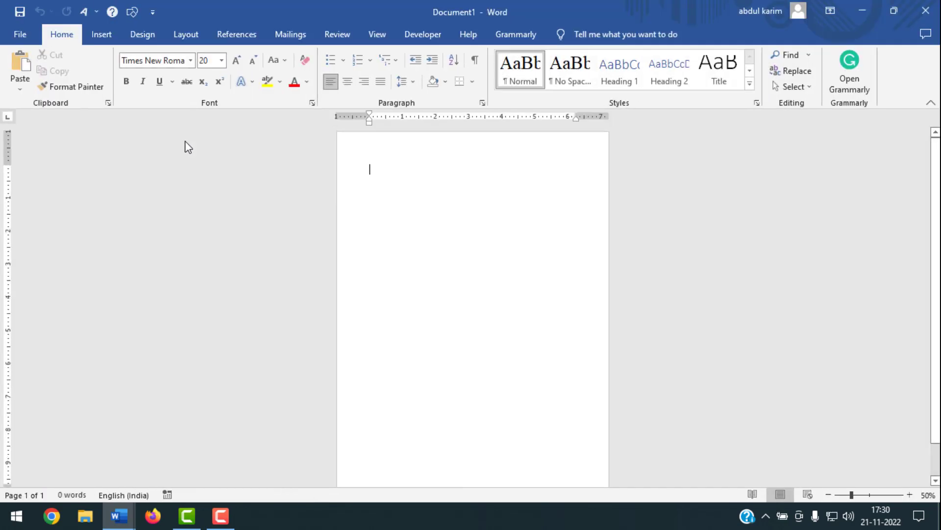
left_click(908, 494)
left_click(908, 495)
left_click(906, 494)
left_click(905, 494)
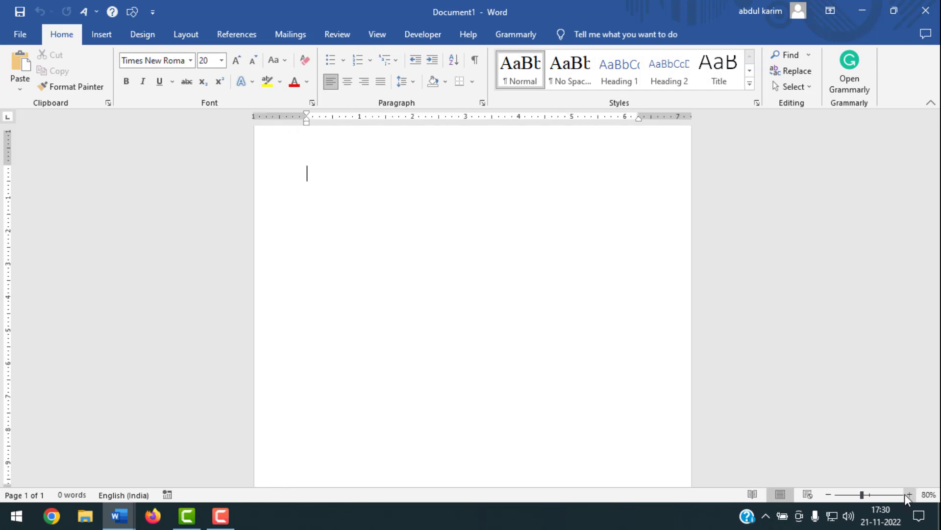
left_click(906, 494)
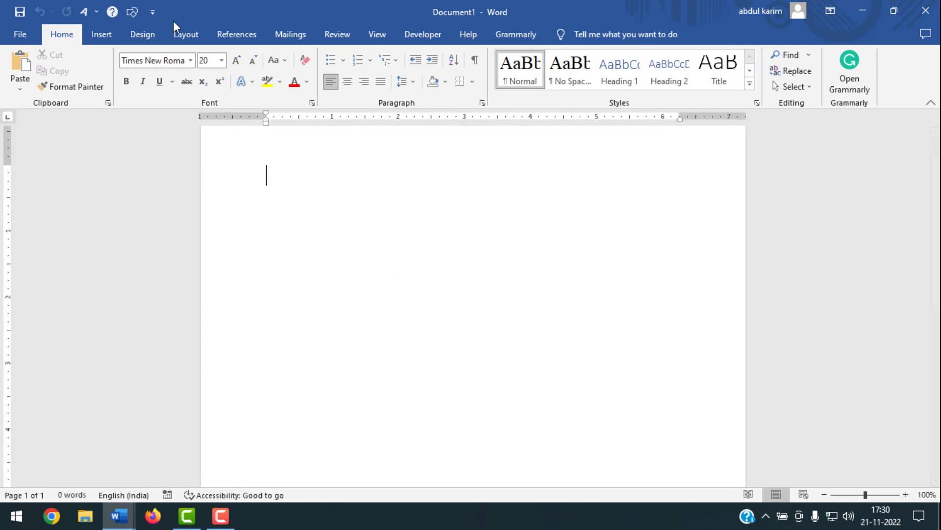
left_click(186, 34)
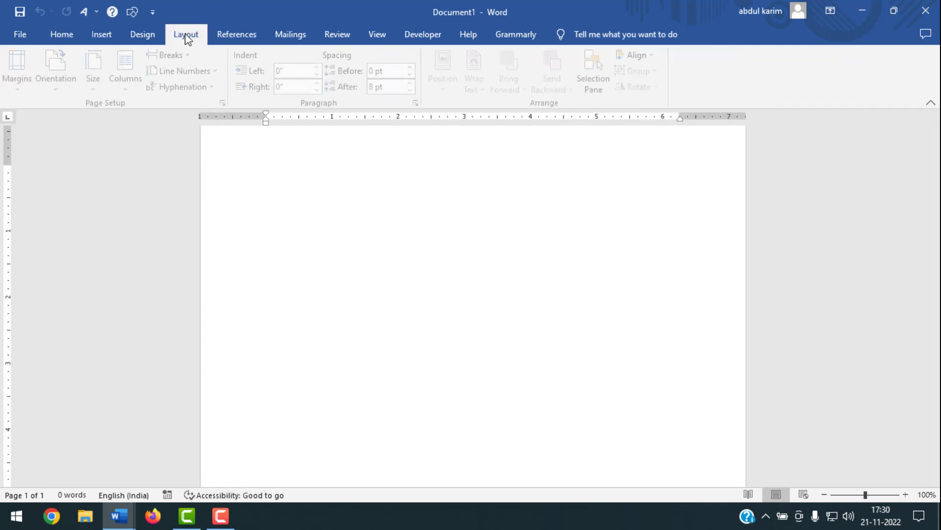
- In Page Setup, set top, bottom, left and right margins to 0 and paper size to A4
left_click(228, 103)
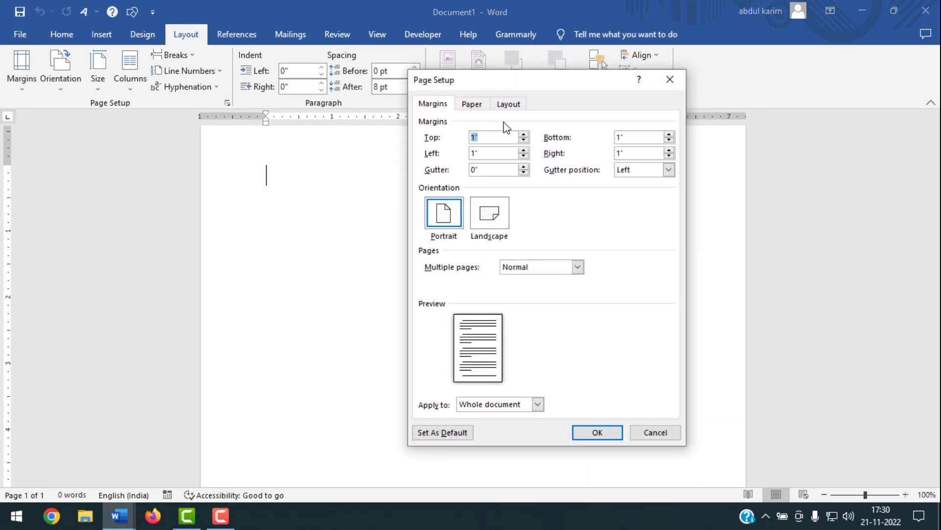
type("0")
key("Tab")
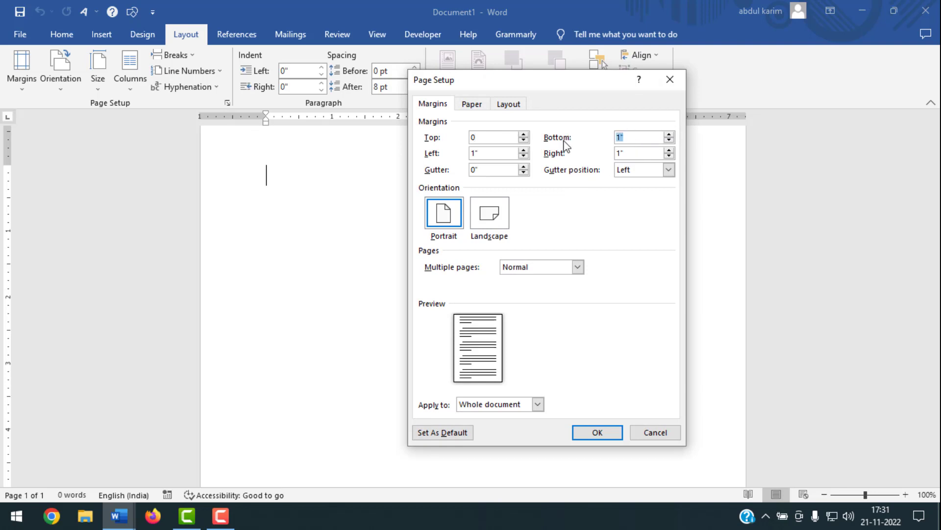
type("0")
key("Tab")
type("0")
key("Tab")
type("0")
left_click(471, 104)
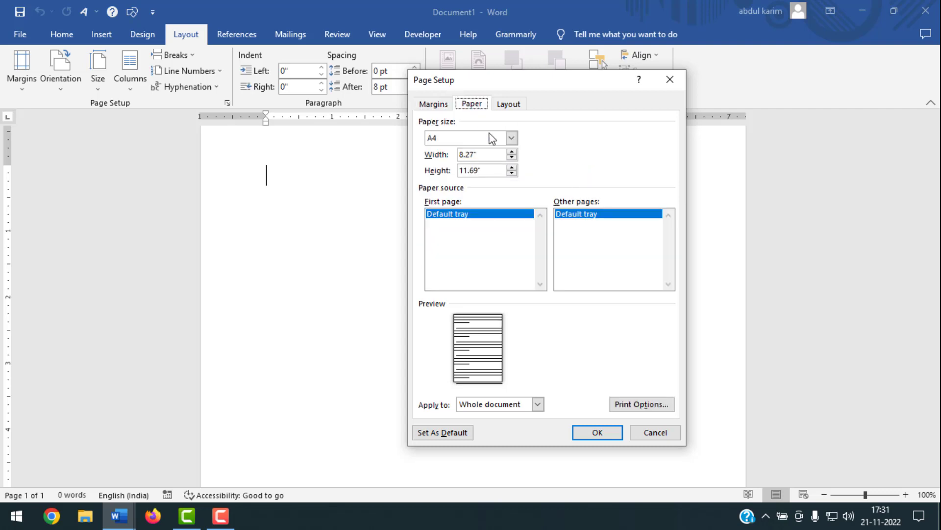
left_click(511, 138)
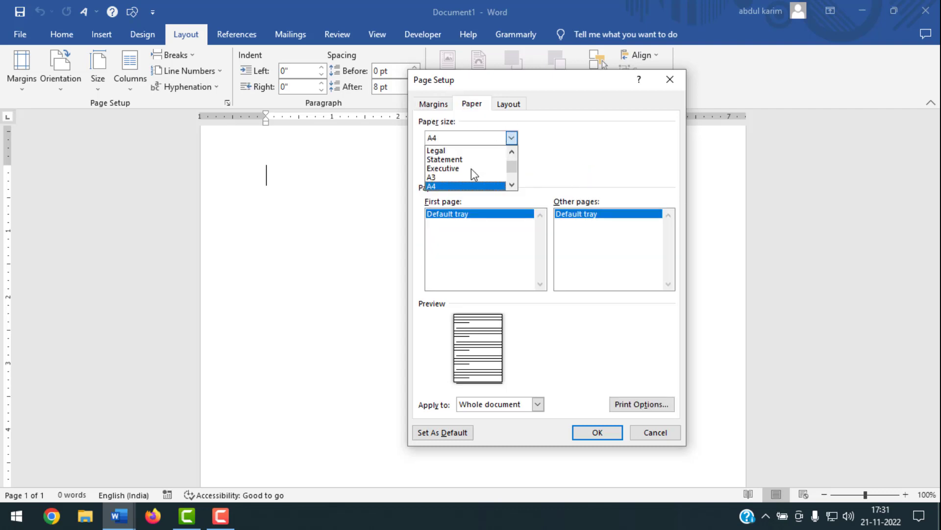
left_click(456, 188)
left_click(597, 433)
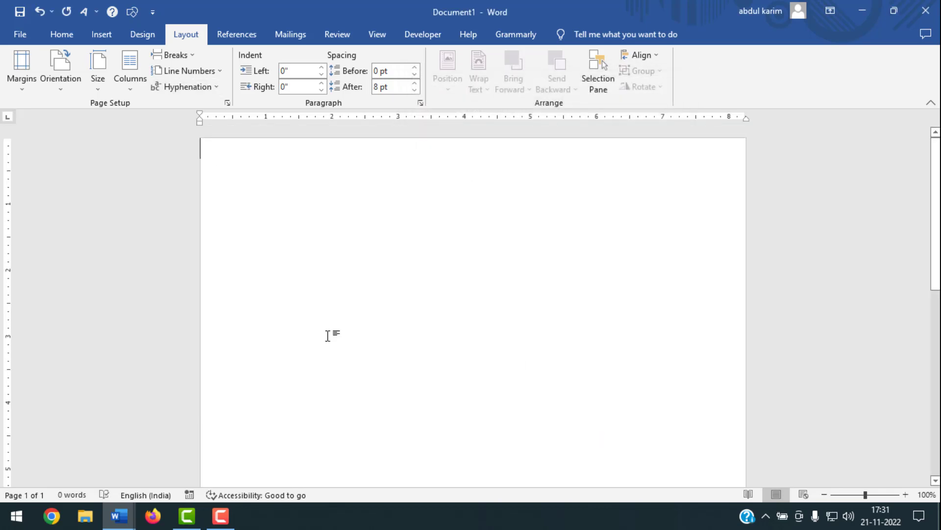
- Draw a rectangle shape near the page's top-left
left_click(101, 35)
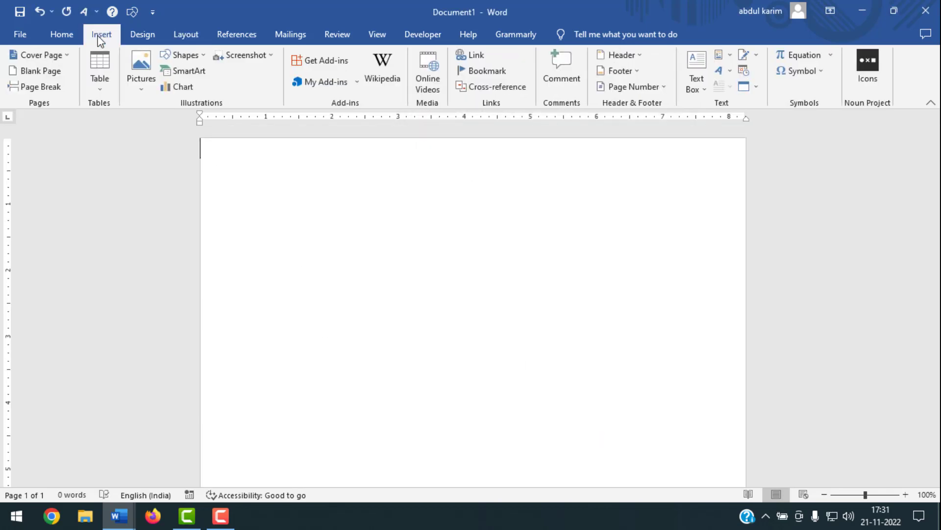
left_click(204, 55)
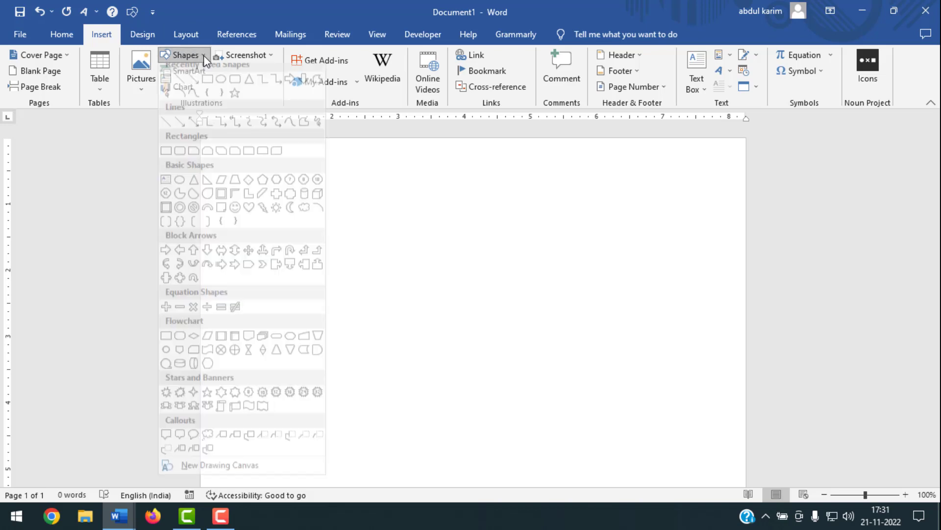
left_click(210, 89)
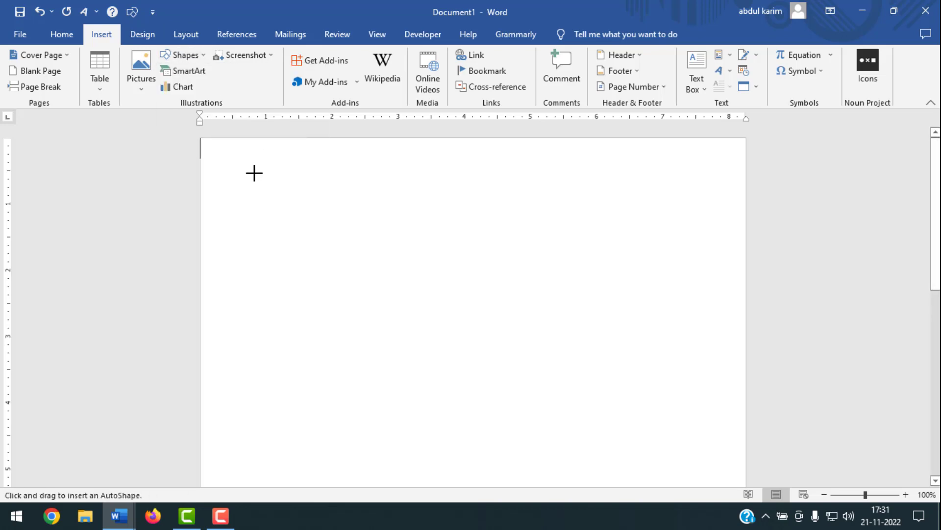
left_click_drag(241, 171, 391, 384)
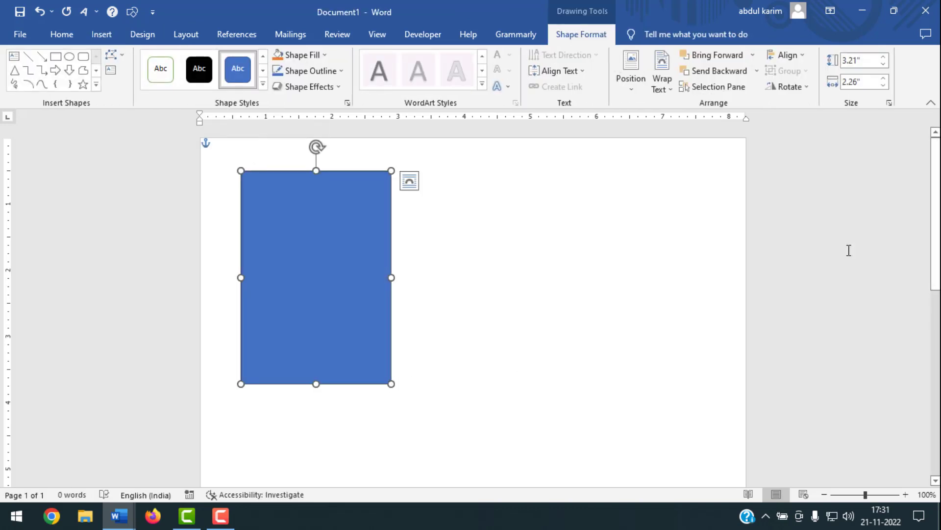
- Resize the rectangle to 11.83" tall and 3.24" wide
left_click(880, 61)
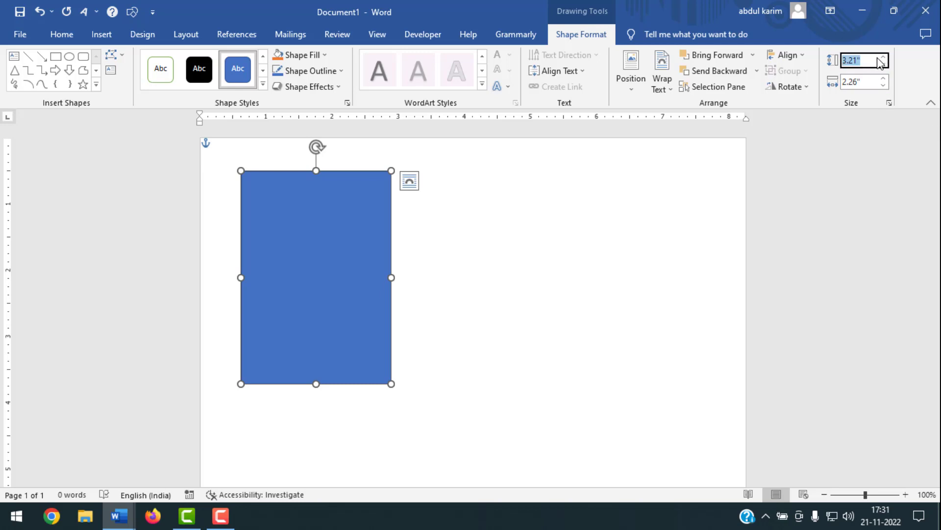
type("11.83")
left_click(883, 81)
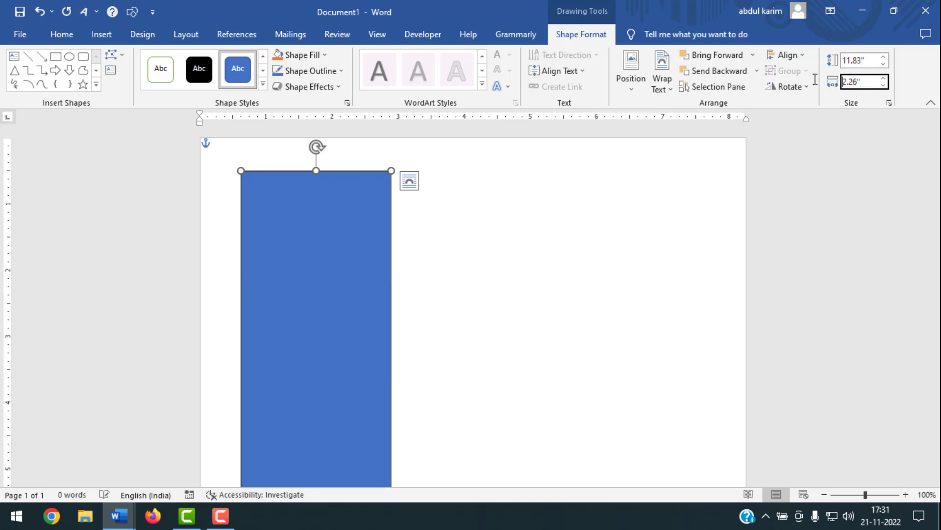
type("3.24")
key("Return")
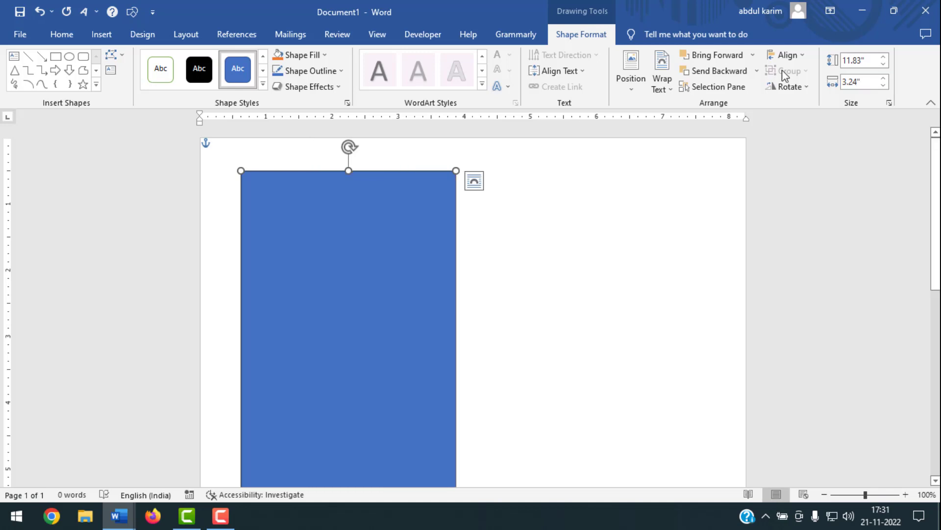
- Remove the rectangle's outline and fill it with custom colour RGB 68, 84, 107 (#44546B)
left_click(341, 74)
left_click(320, 195)
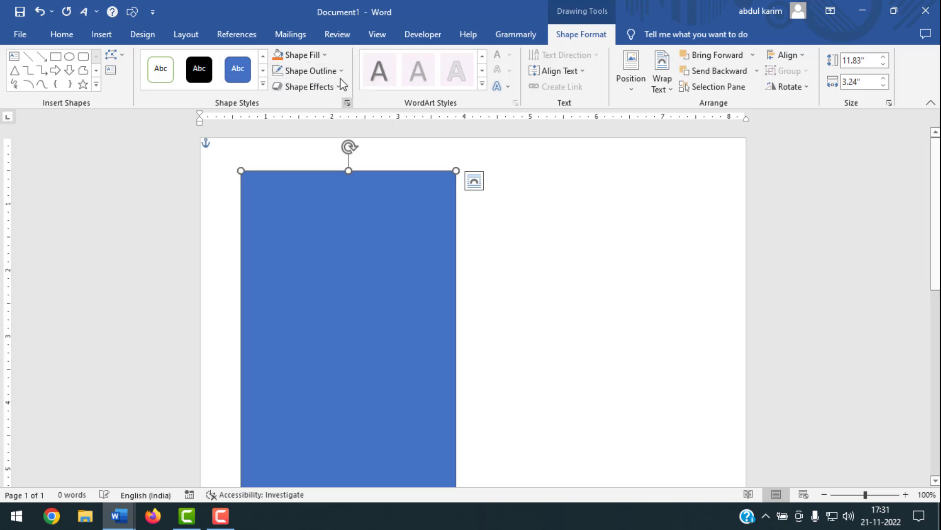
left_click(325, 56)
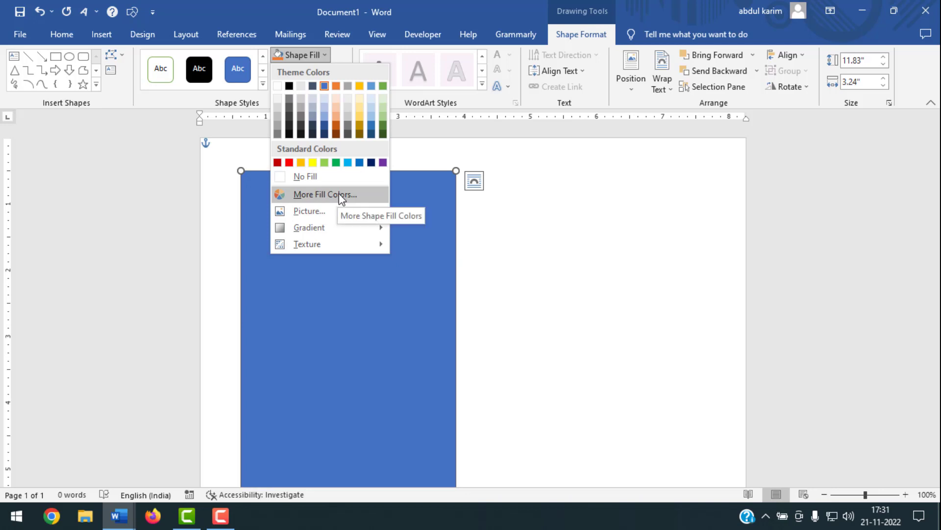
left_click(340, 194)
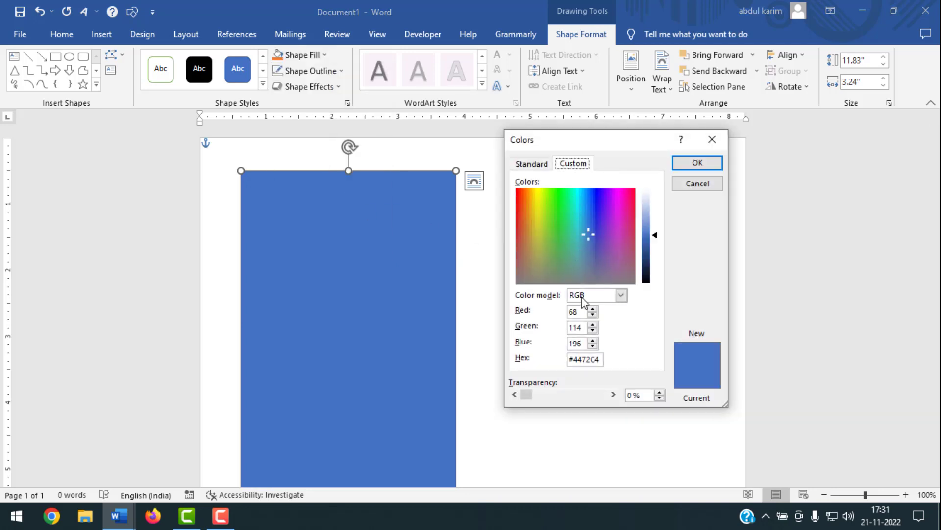
left_click_drag(580, 312, 549, 311)
left_click(585, 311)
left_click_drag(583, 327, 557, 327)
type("8")
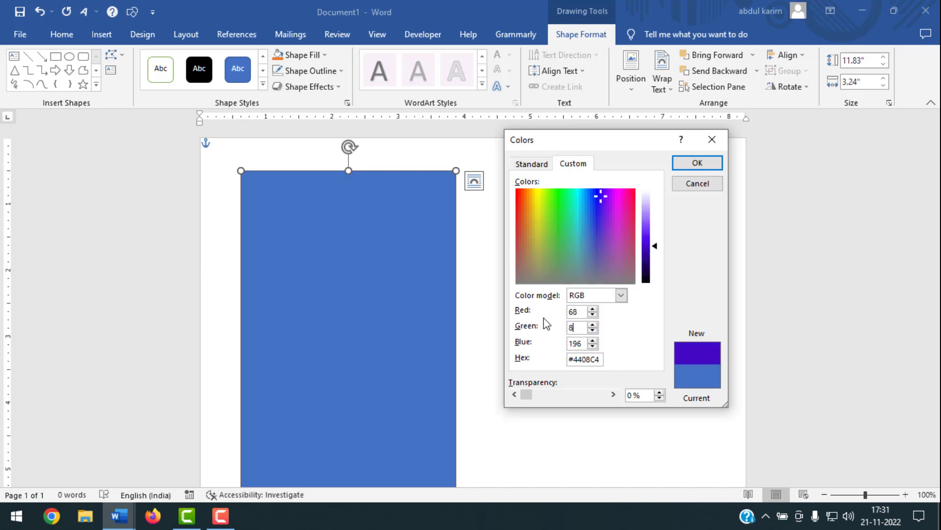
type("4")
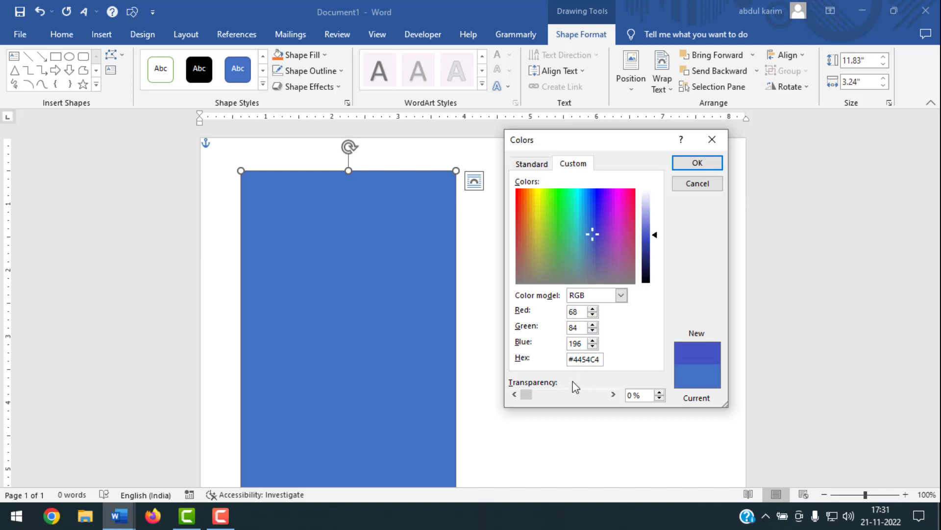
left_click_drag(583, 343, 555, 341)
type("107")
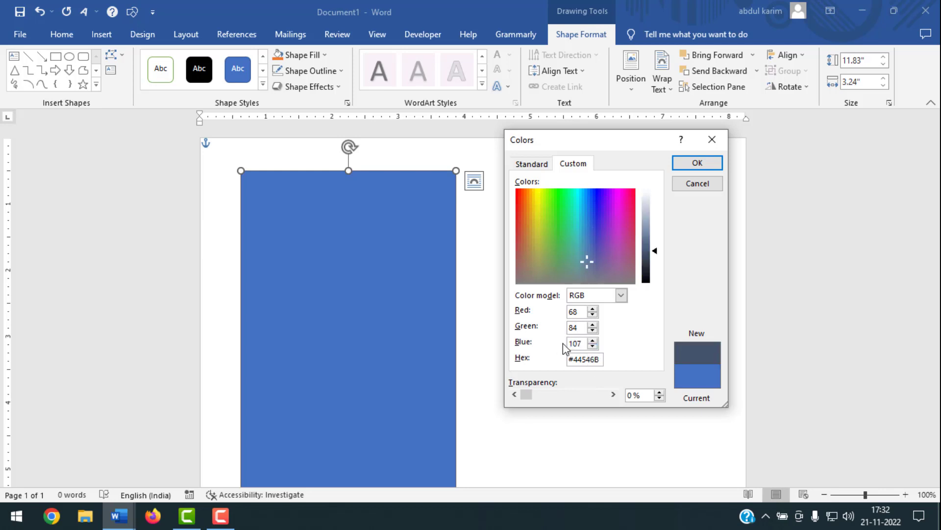
key("Return")
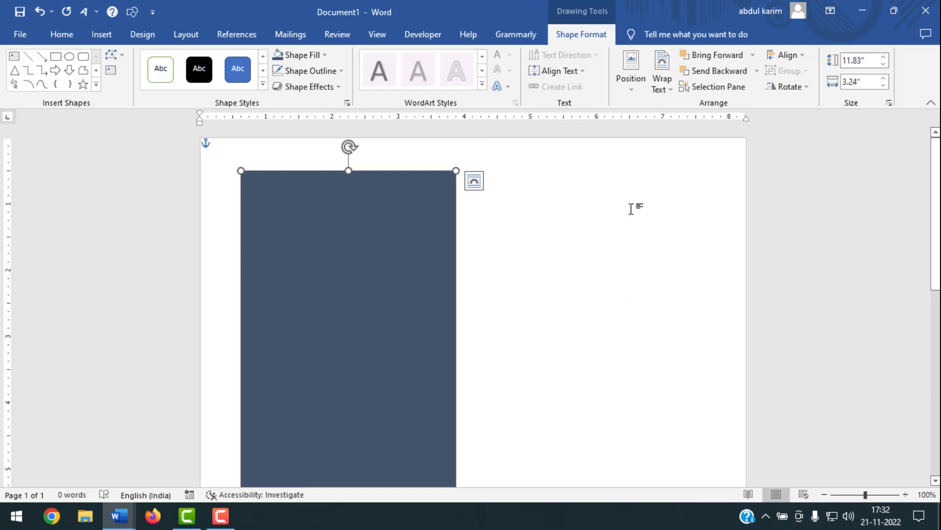
- In the rectangle's layout options, centre it vertically relative to the page
left_click(632, 85)
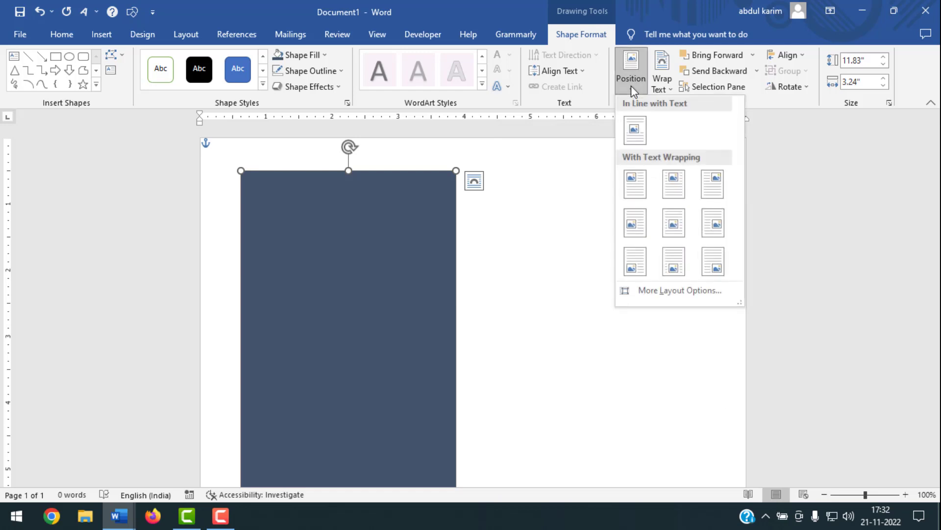
left_click(664, 290)
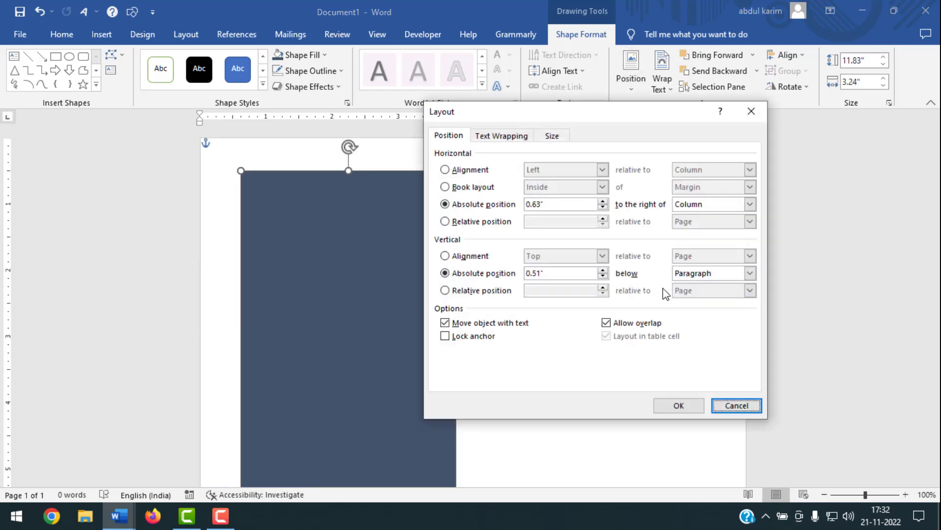
left_click(445, 255)
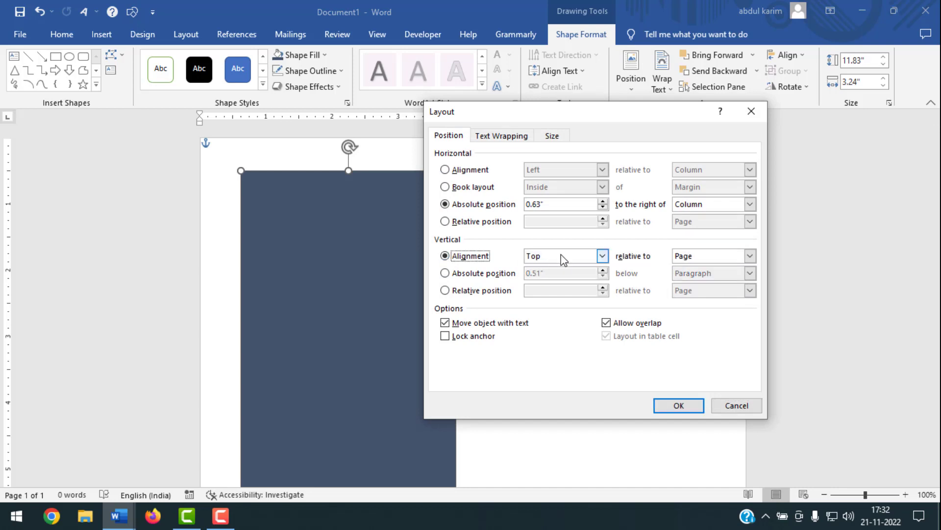
left_click(602, 256)
left_click(554, 278)
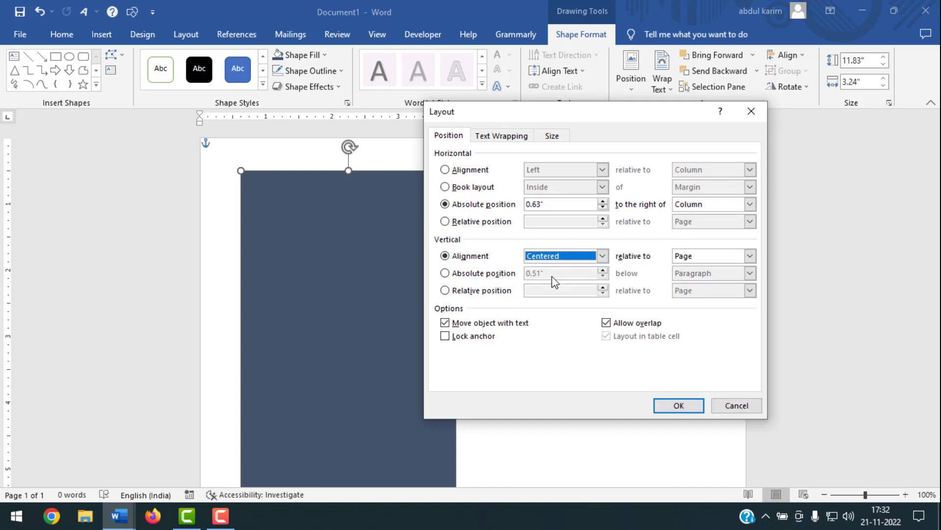
left_click(695, 255)
left_click(686, 280)
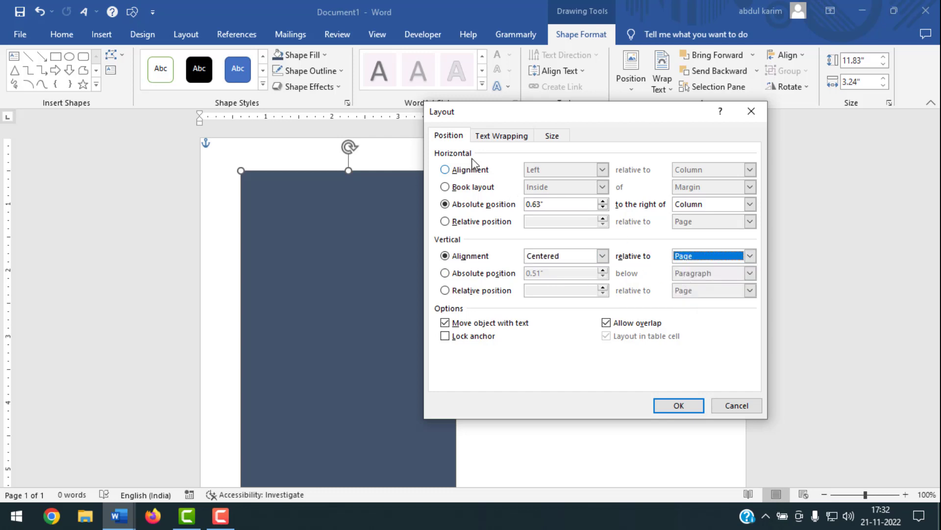
- Place it 0.5" right of the page edge and turn off Move object with text
left_click_drag(554, 204, 499, 211)
type("0.5")
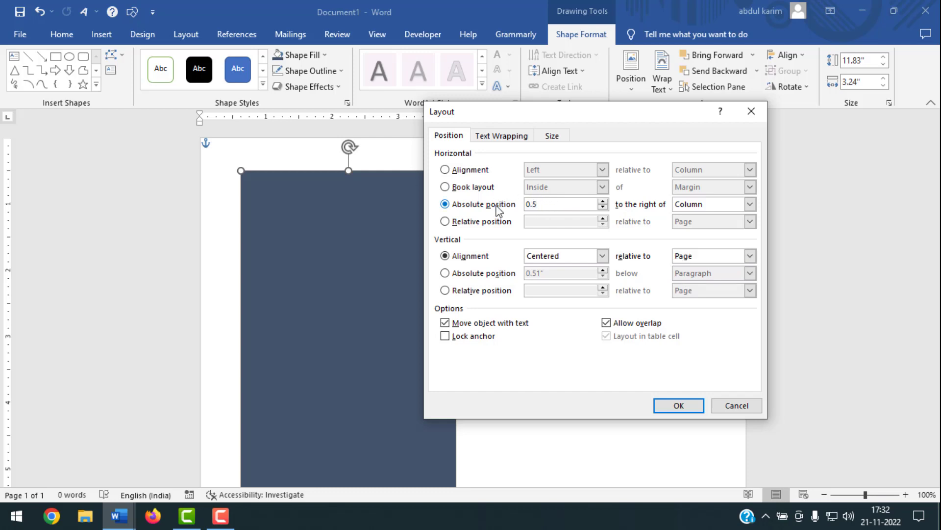
left_click(704, 207)
left_click(698, 224)
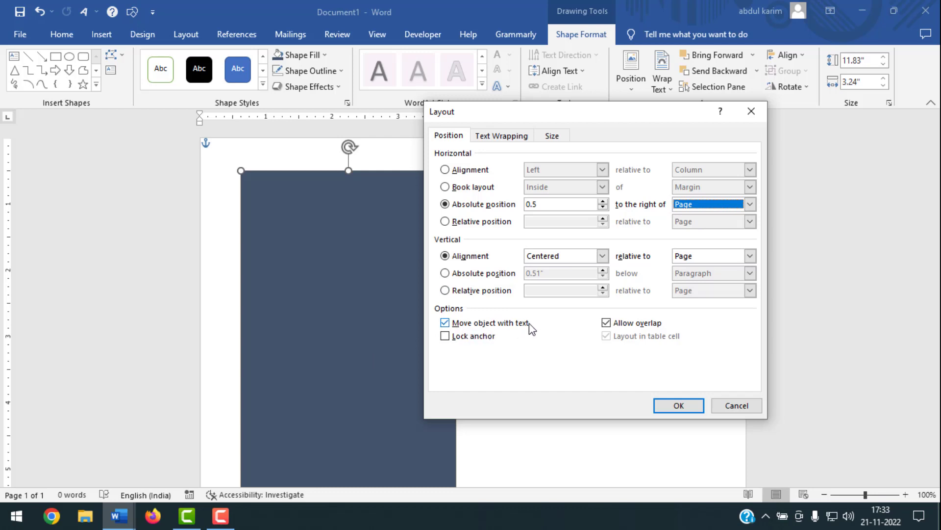
left_click(445, 324)
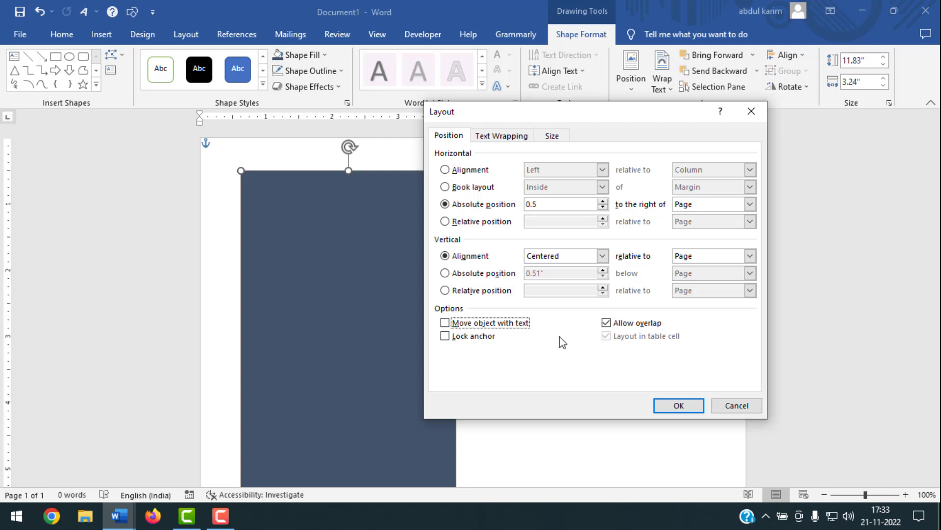
left_click(677, 405)
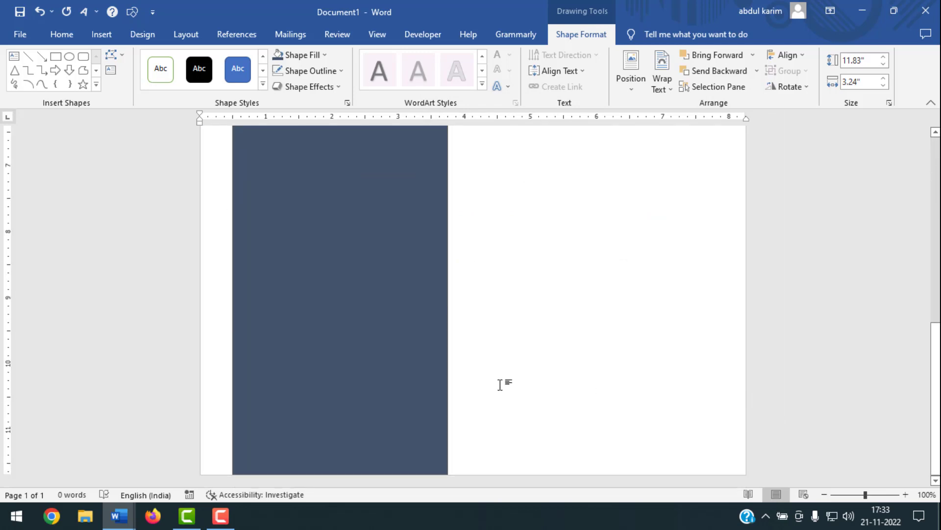
- Insert the portrait photo from the Desktop folder into the page
left_click(503, 368)
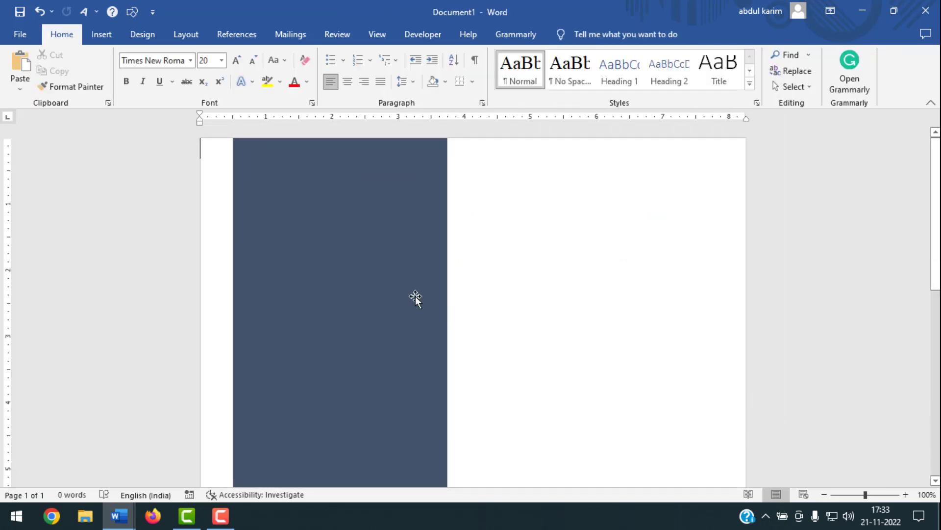
left_click(102, 35)
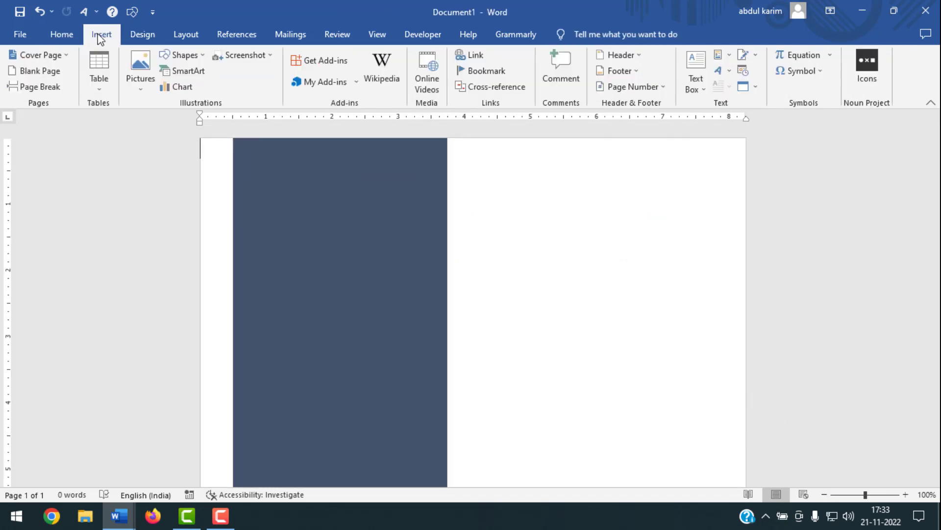
left_click(146, 98)
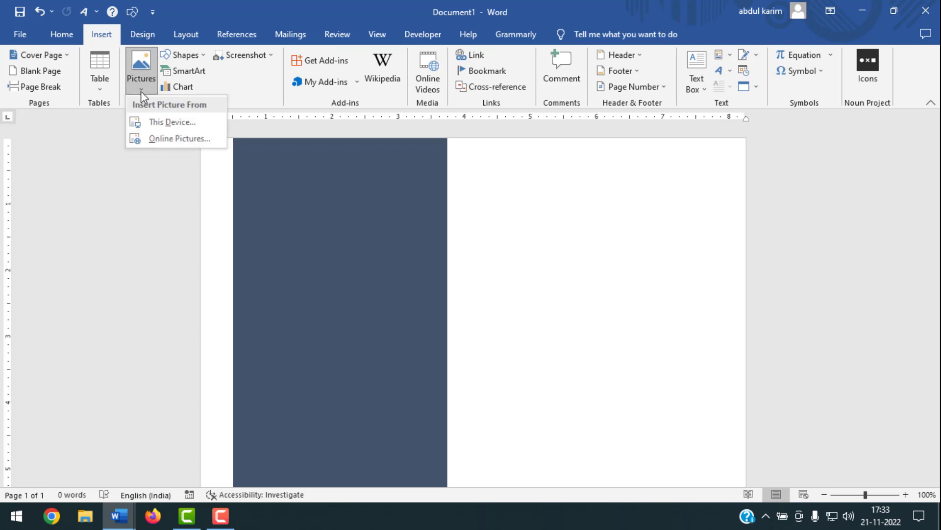
left_click(161, 121)
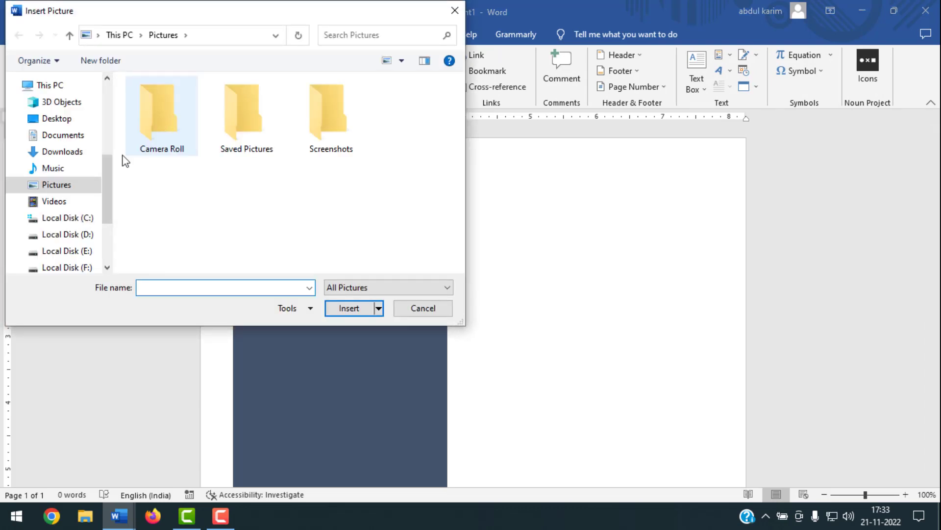
left_click(61, 123)
scroll(295, 201, "down", 2)
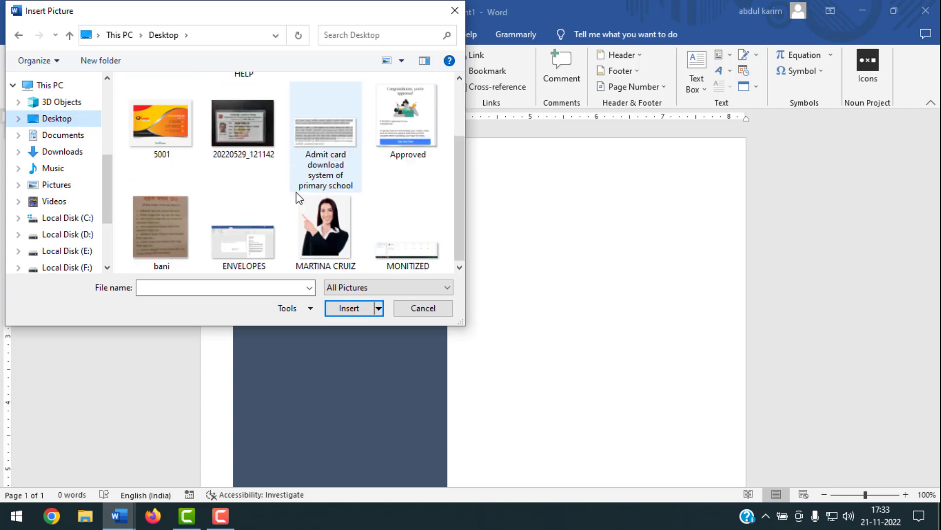
left_click(329, 232)
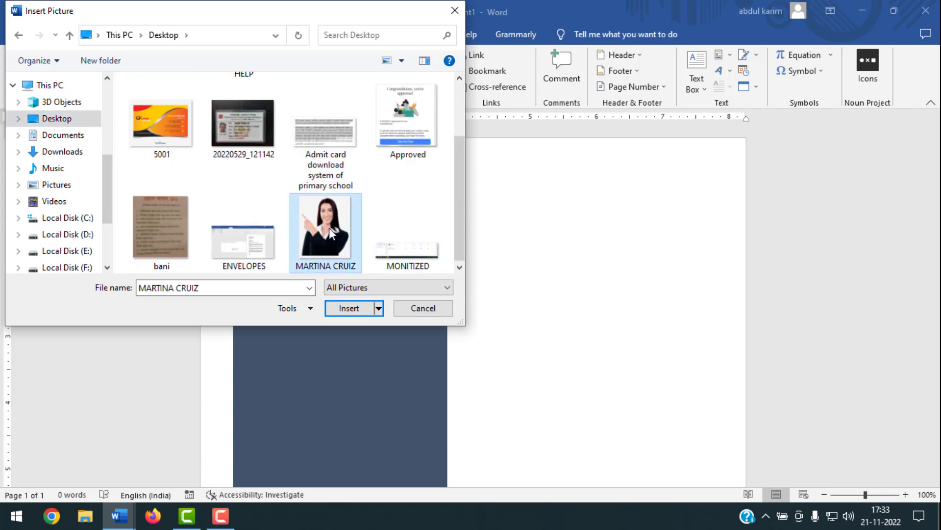
left_click(350, 308)
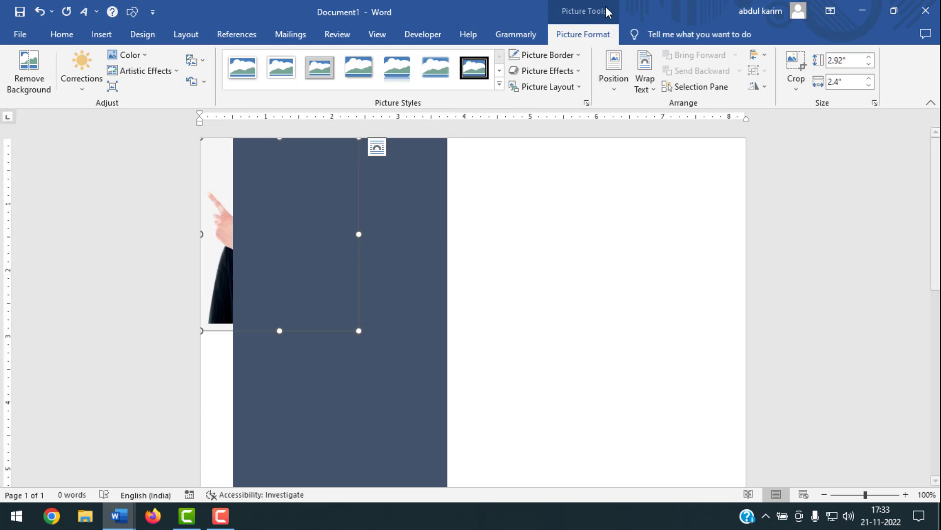
- Wrap the photo In Front of Text, crop it to head and shoulders, and move it onto the panel's top
left_click(645, 98)
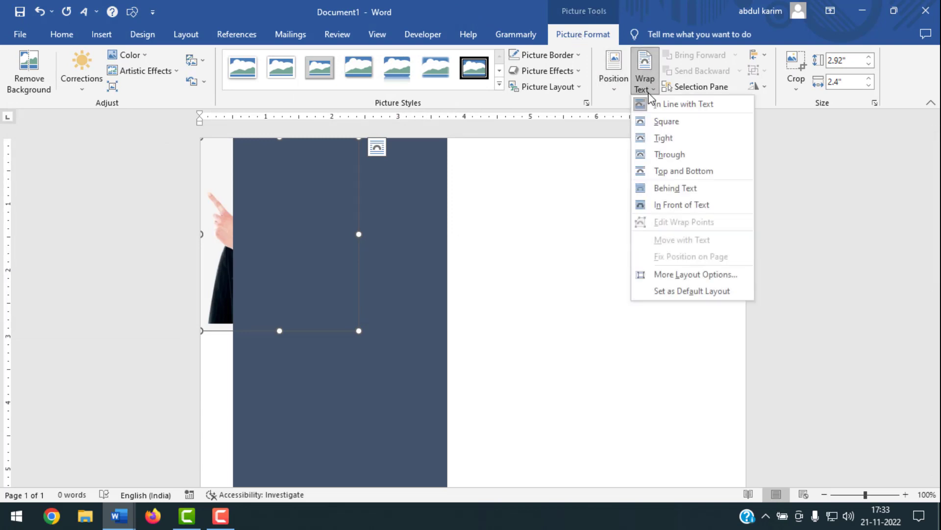
left_click(676, 206)
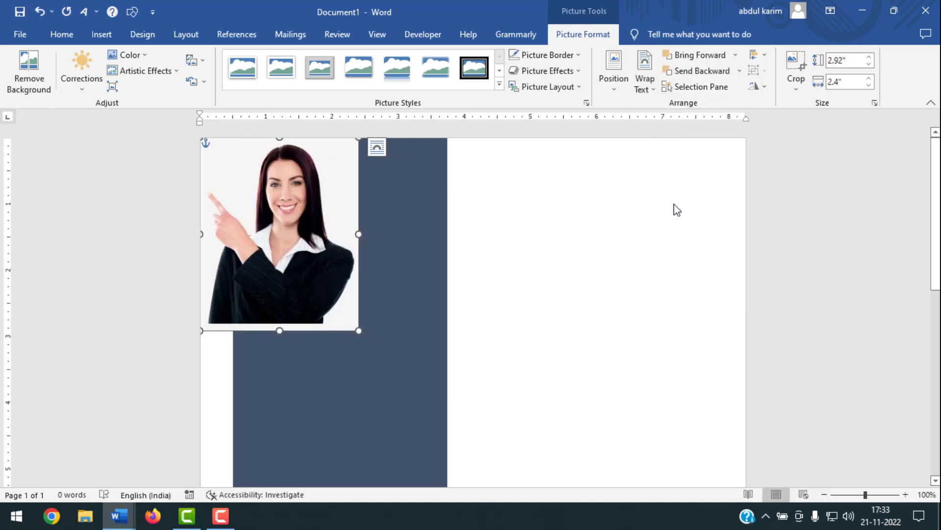
left_click(796, 87)
key("Escape")
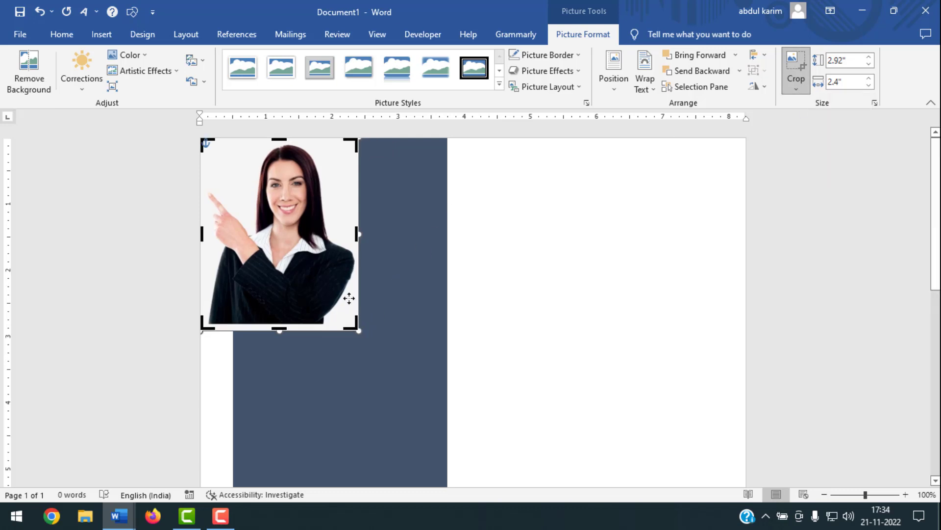
left_click_drag(351, 323, 327, 257)
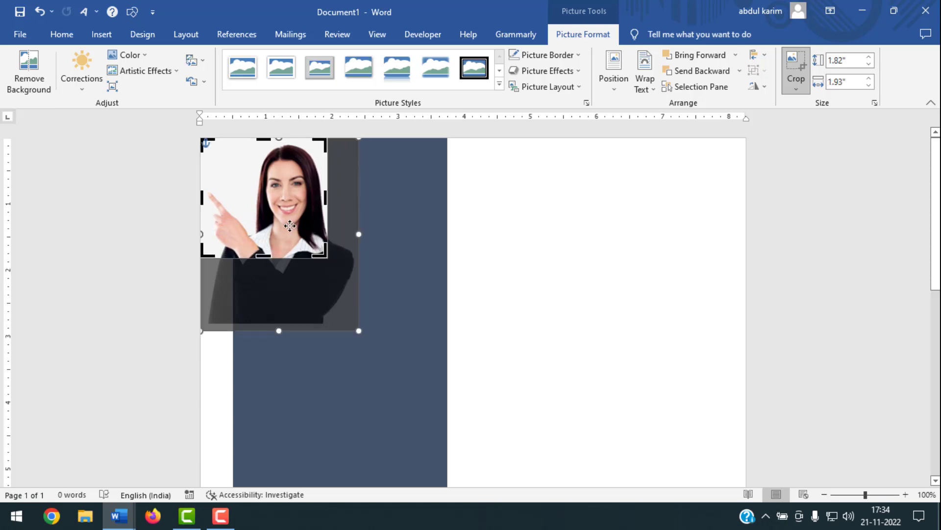
mouse_move(290, 226)
left_mouse_down()
mouse_move(271, 217)
mouse_move(285, 216)
left_mouse_up()
left_click_drag(327, 258, 351, 257)
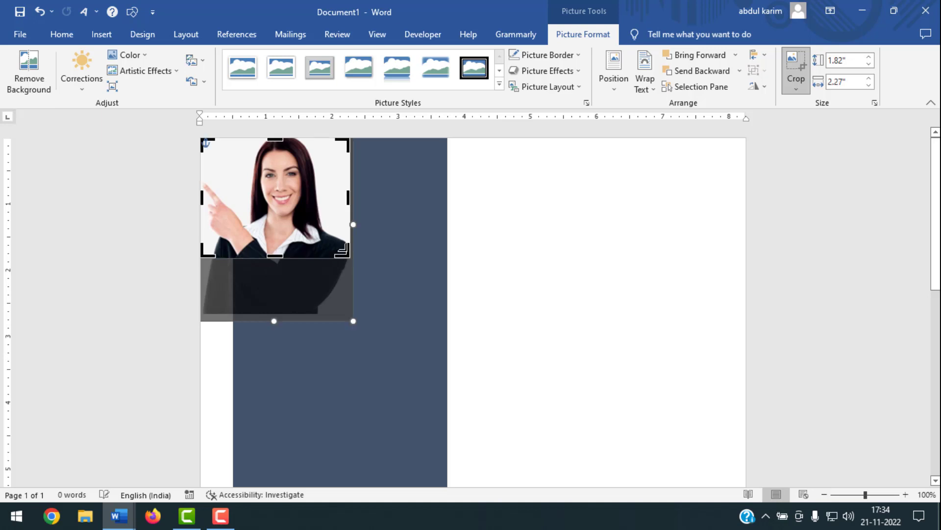
left_click(404, 230)
mouse_move(280, 207)
left_mouse_down()
mouse_move(345, 215)
mouse_move(337, 216)
left_mouse_up()
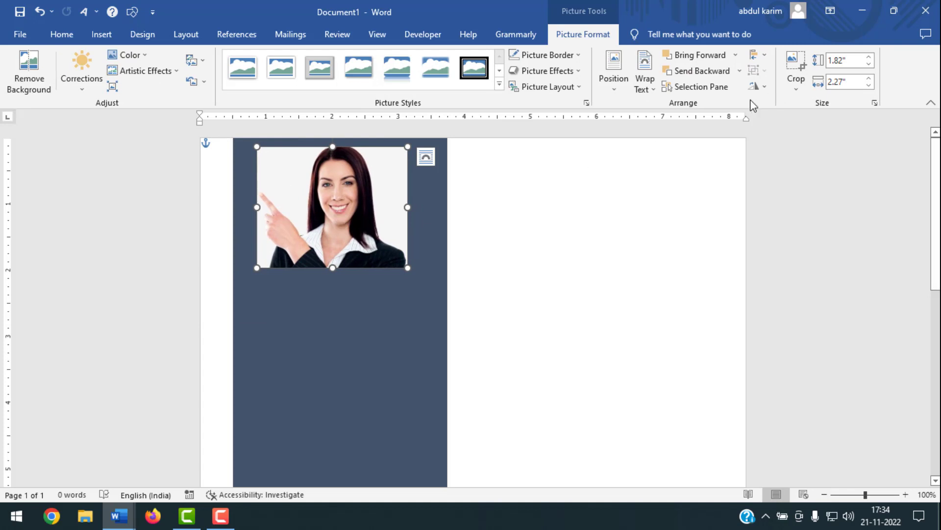
- Crop the photo to an Oval shape and nudge it slightly on the panel
left_click(797, 86)
mouse_move(828, 122)
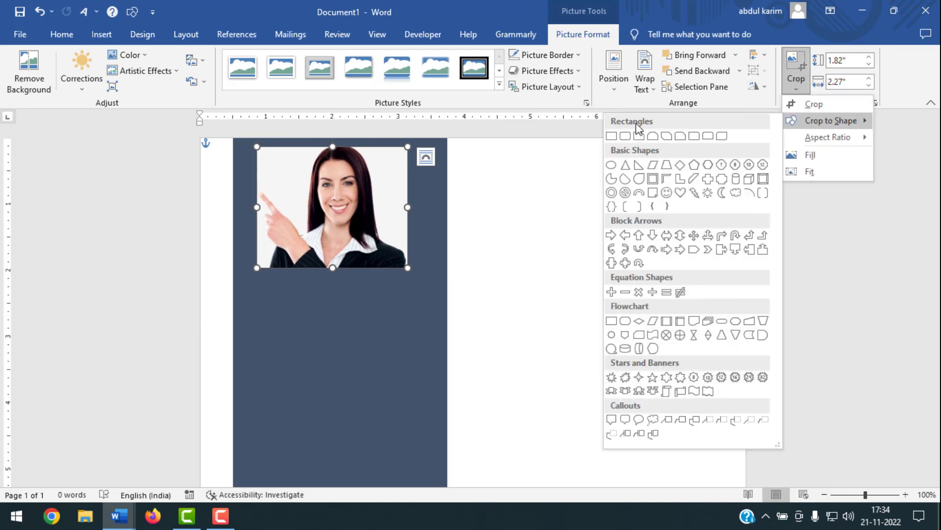
left_click(611, 165)
left_click_drag(349, 199, 349, 207)
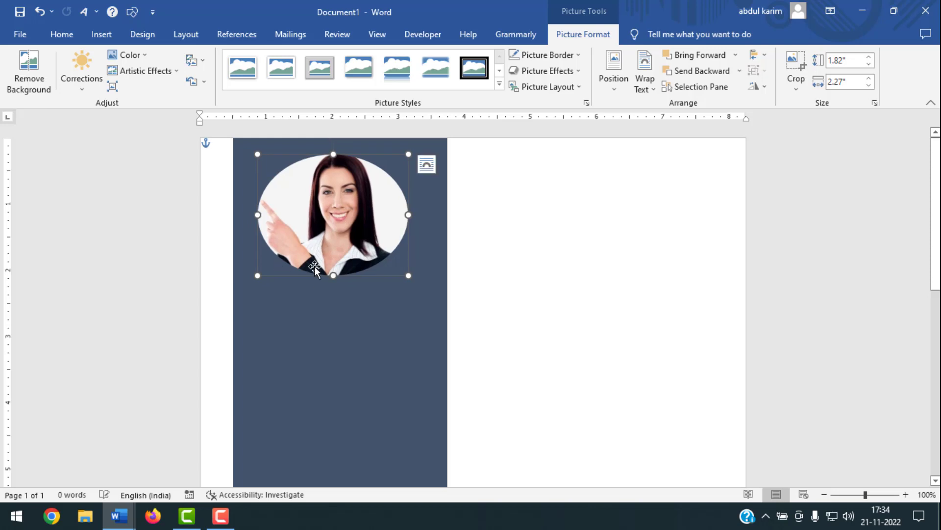
left_click(322, 376)
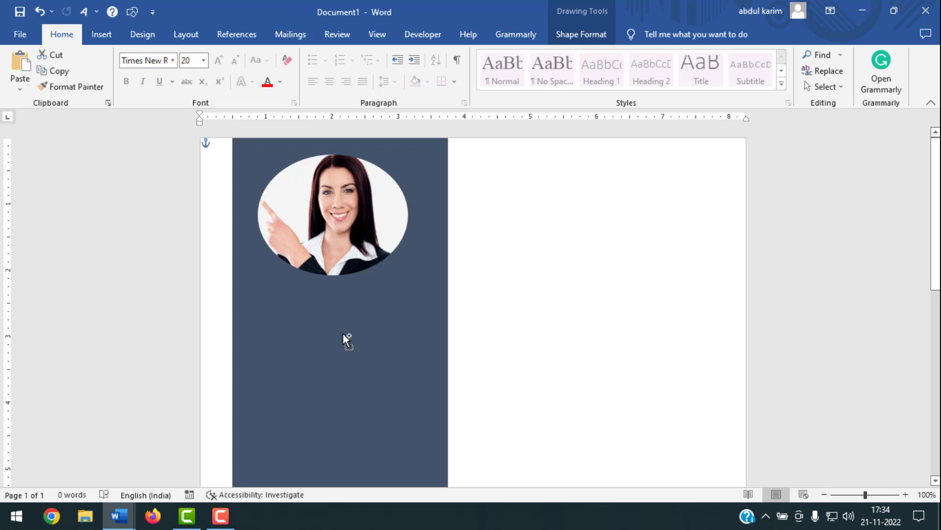
- Reselect the oval photo and open the Align options on Picture Format
left_click(342, 227)
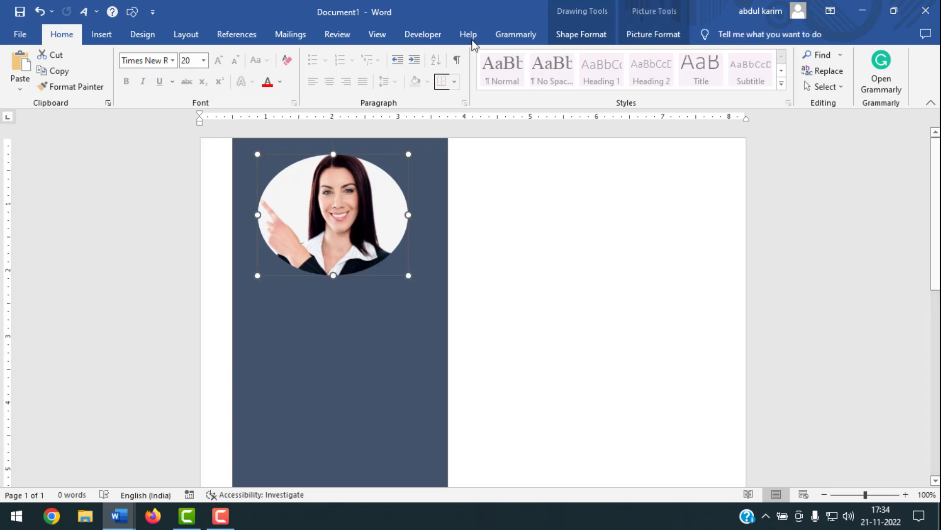
left_click(653, 33)
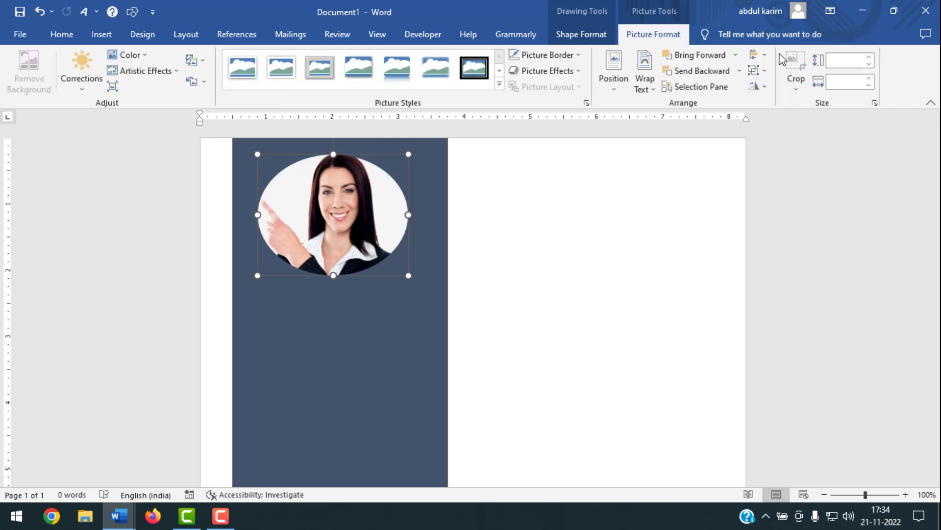
left_click(763, 54)
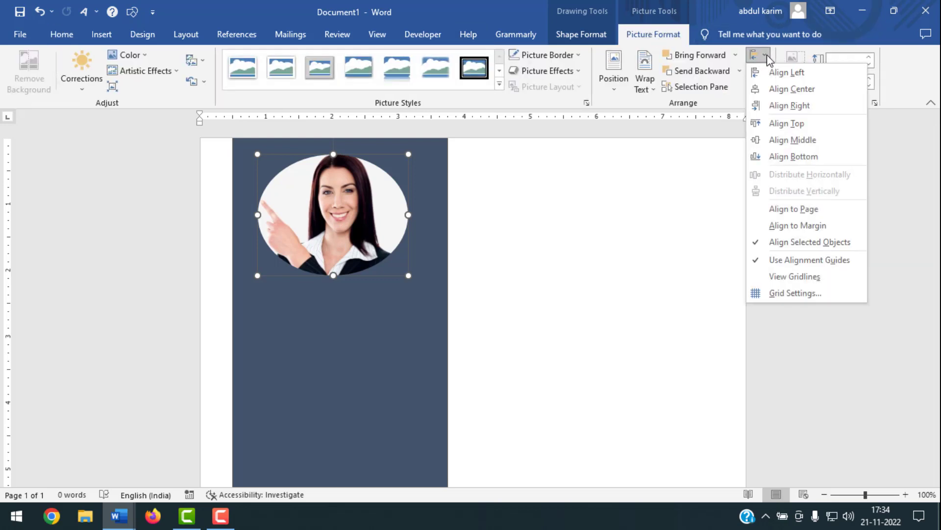
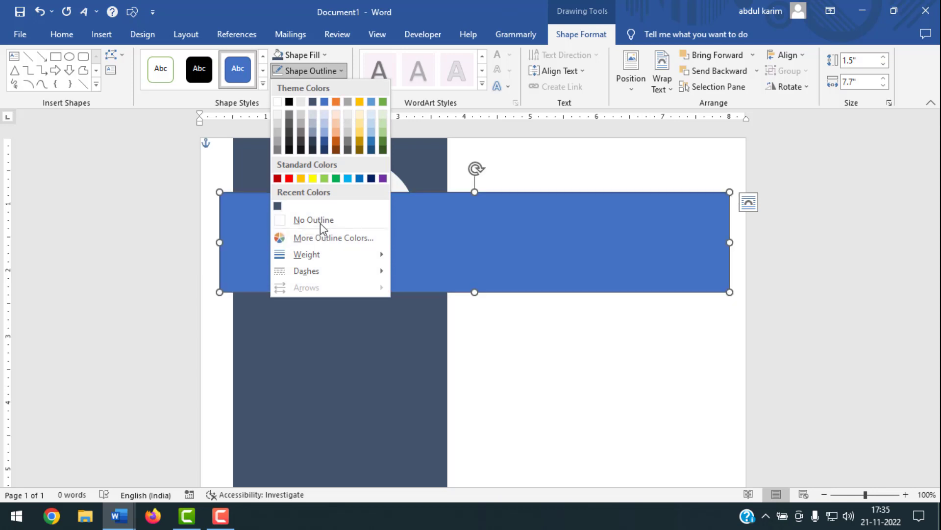
- Remove the banner's outline and fill it with custom blue RGB 23, 147, 207
left_click(320, 221)
left_click(327, 55)
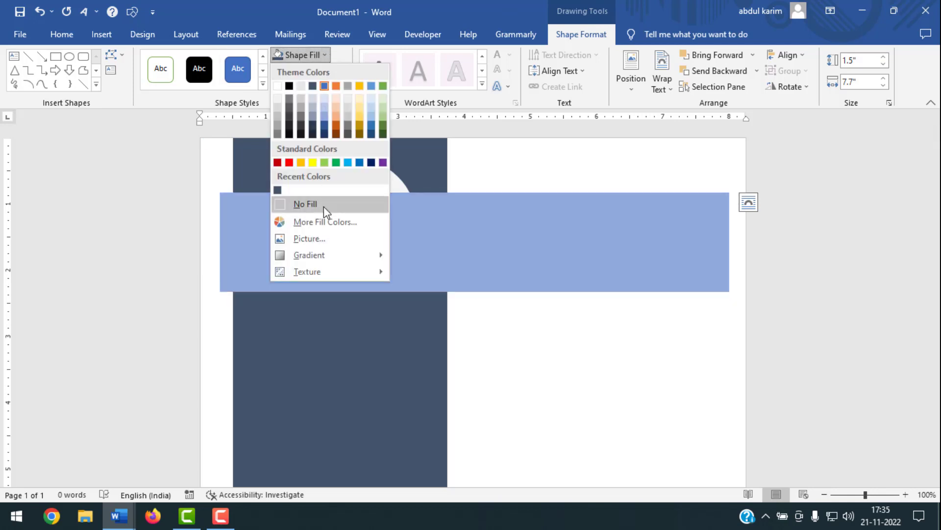
left_click(318, 221)
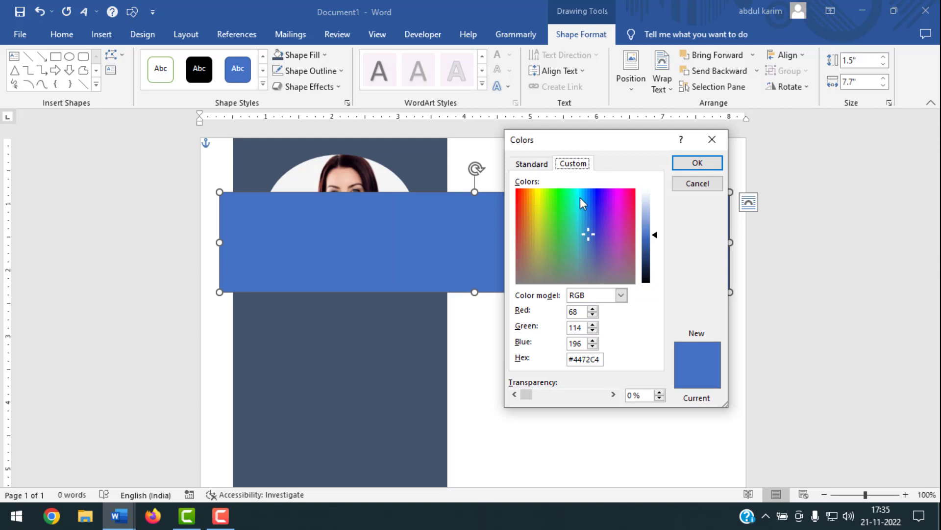
left_click_drag(582, 312, 553, 309)
type("23")
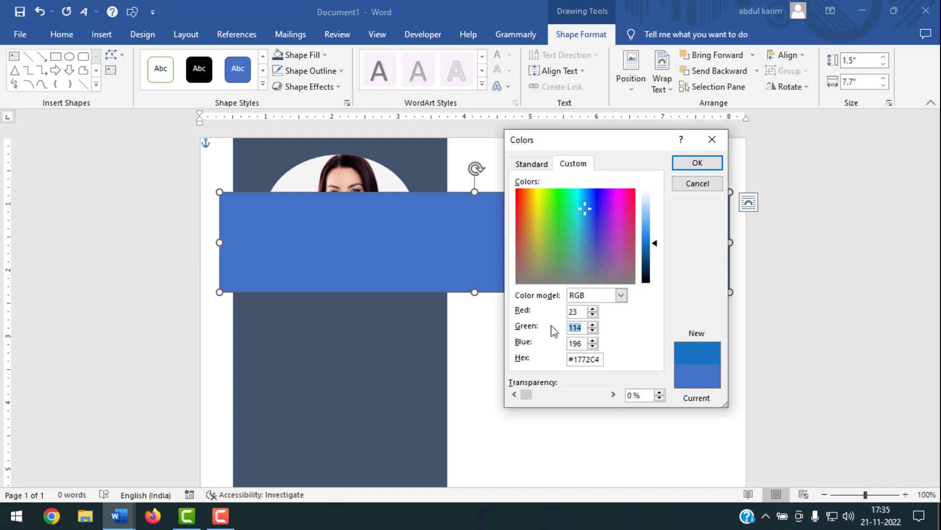
type("147")
left_click_drag(583, 343, 564, 338)
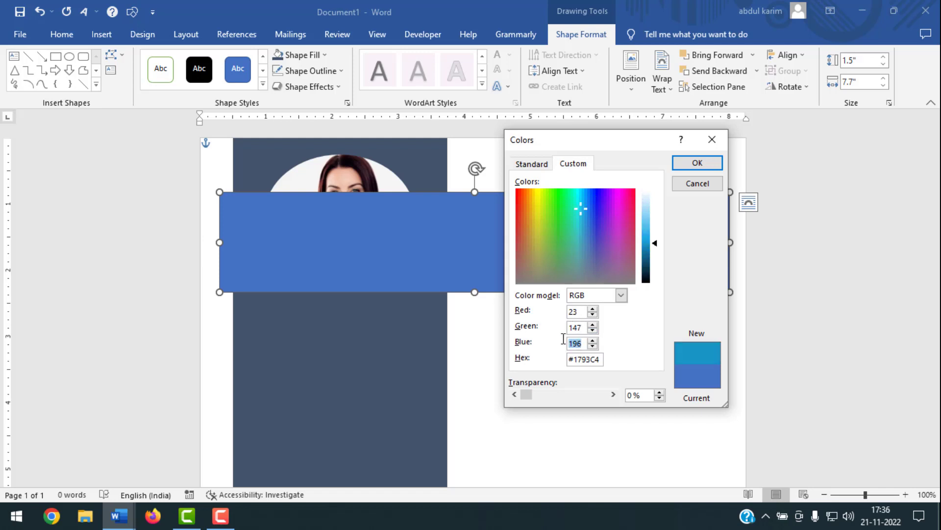
type("207")
key("Return")
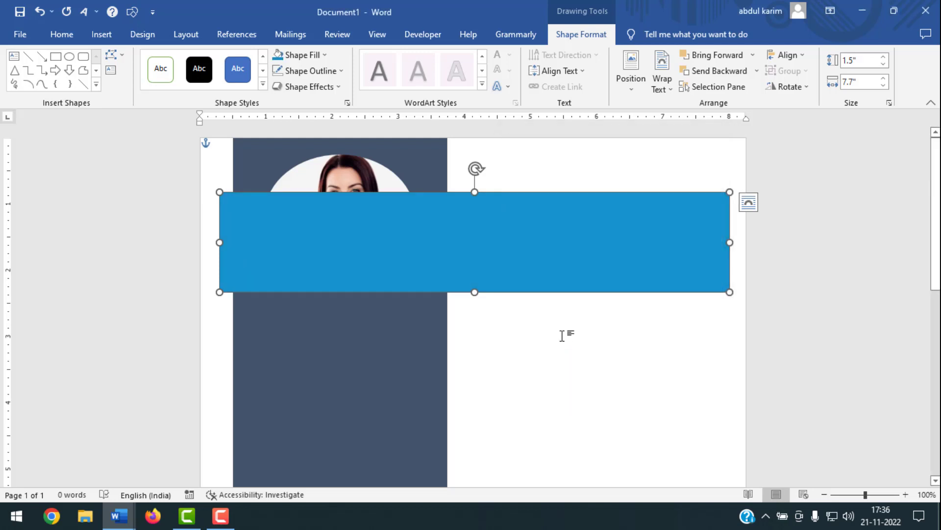
left_click(632, 87)
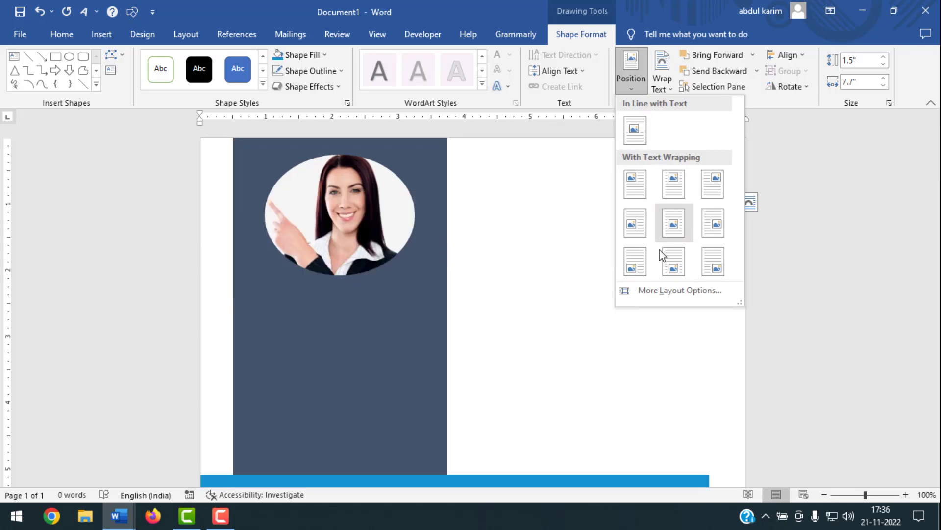
- Position the banner left-aligned to the page and 0.5" below the page top
left_click(667, 291)
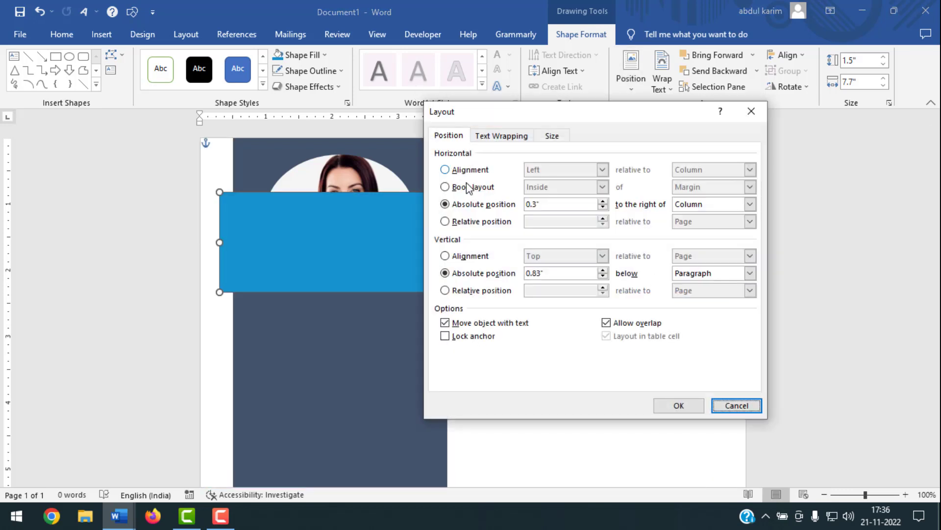
left_click(445, 170)
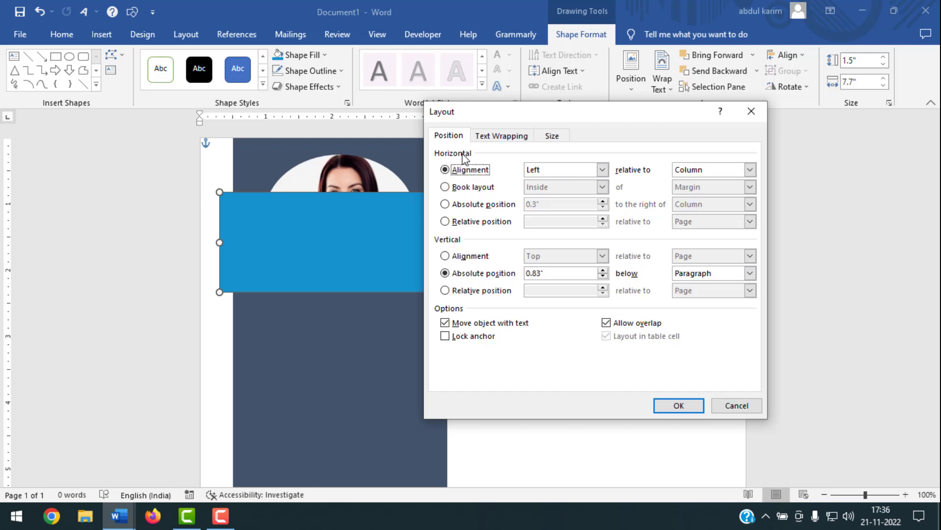
left_click(716, 173)
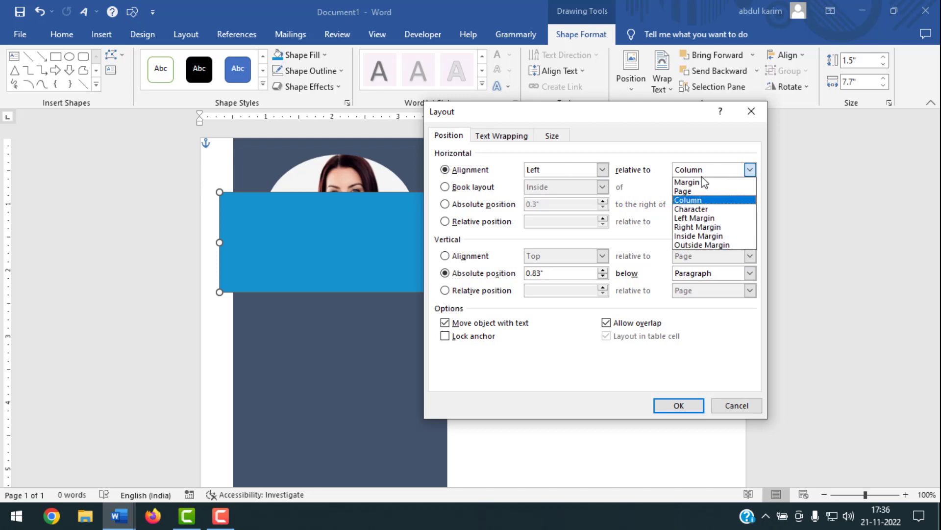
left_click(687, 191)
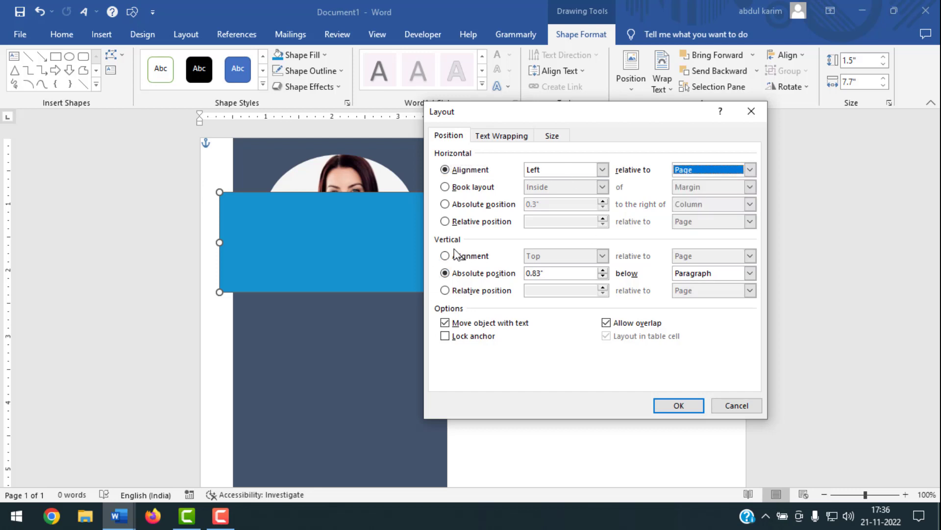
left_click_drag(550, 273, 510, 273)
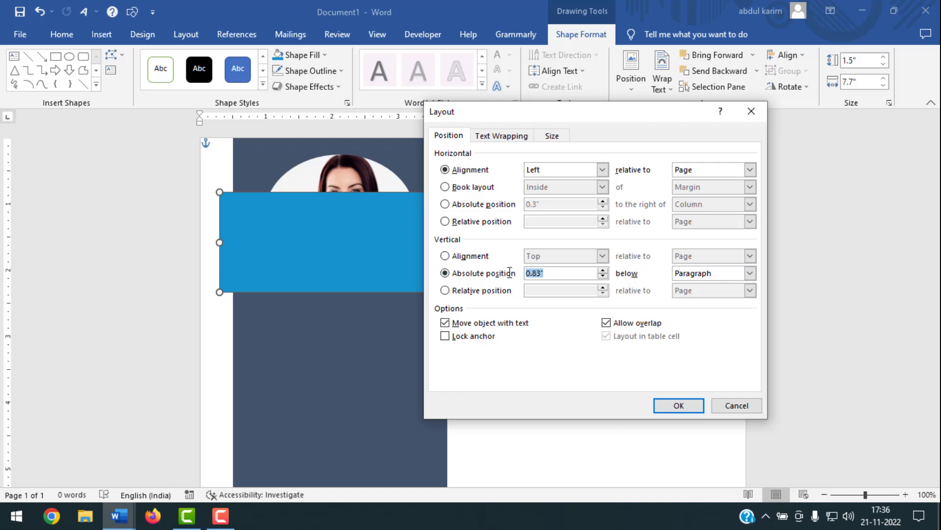
type("0.5")
left_click(697, 274)
left_click(698, 294)
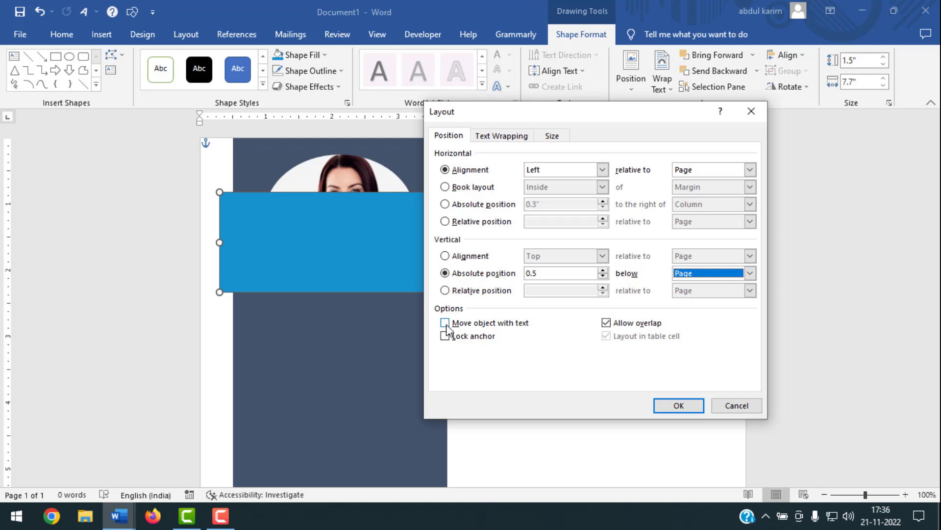
left_click(679, 407)
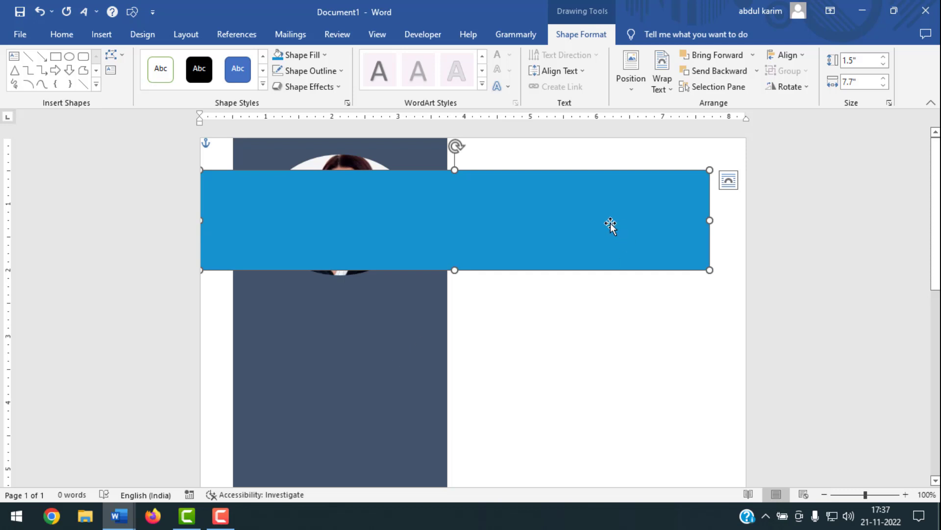
- Set the banner's text wrapping to Behind Text so the sidebar and photo show in front
right_click(530, 215)
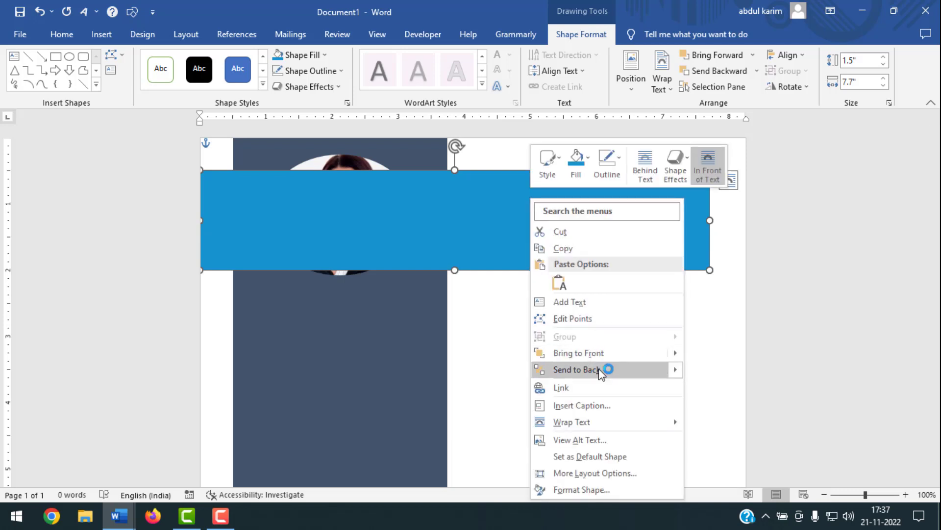
left_click(669, 84)
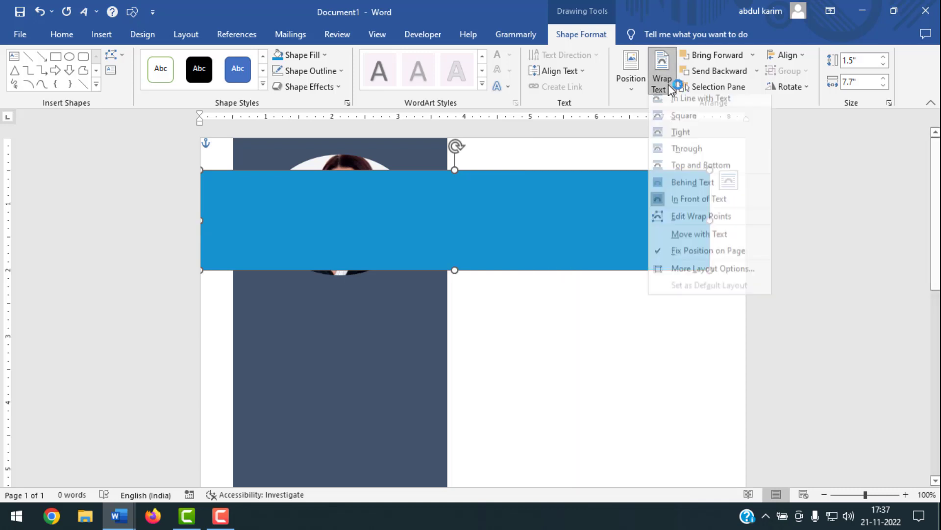
left_click(693, 191)
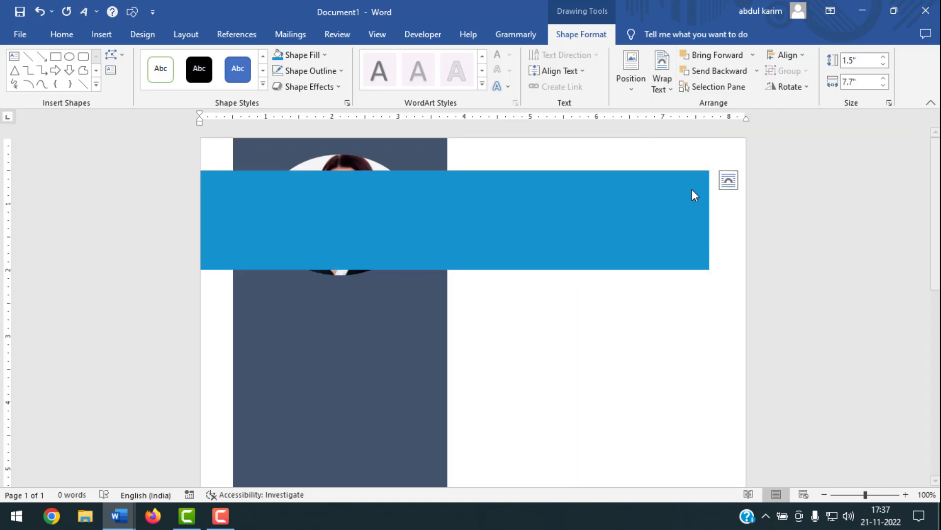
left_click(573, 346)
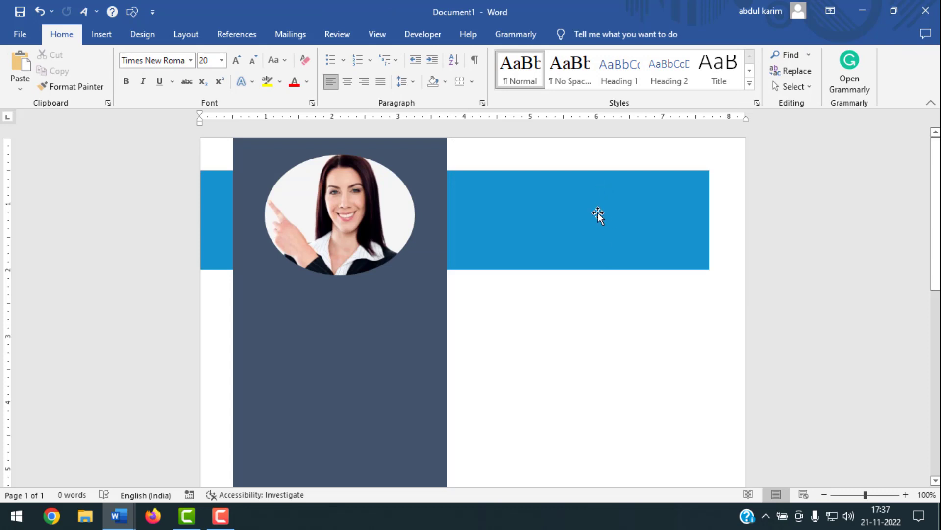
- Draw a text box over the right part of the blue banner
left_click(103, 30)
left_click(181, 55)
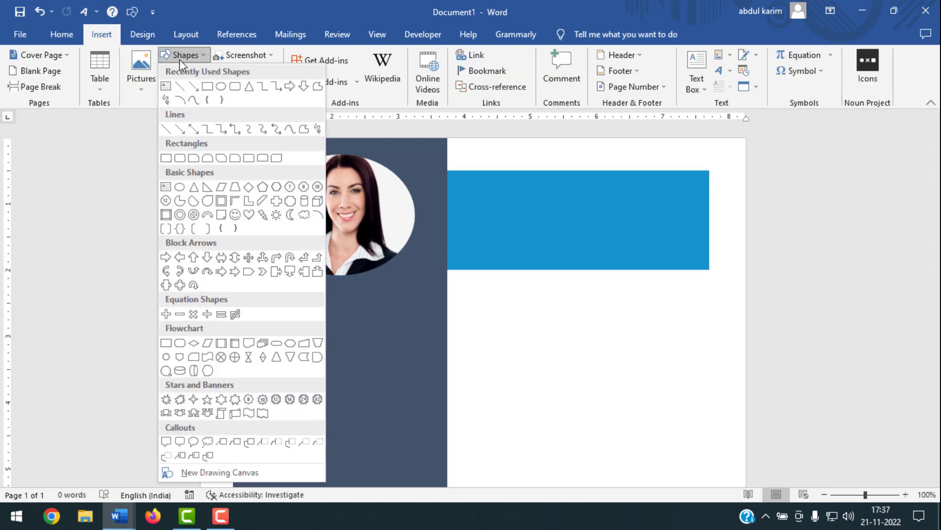
left_click(167, 87)
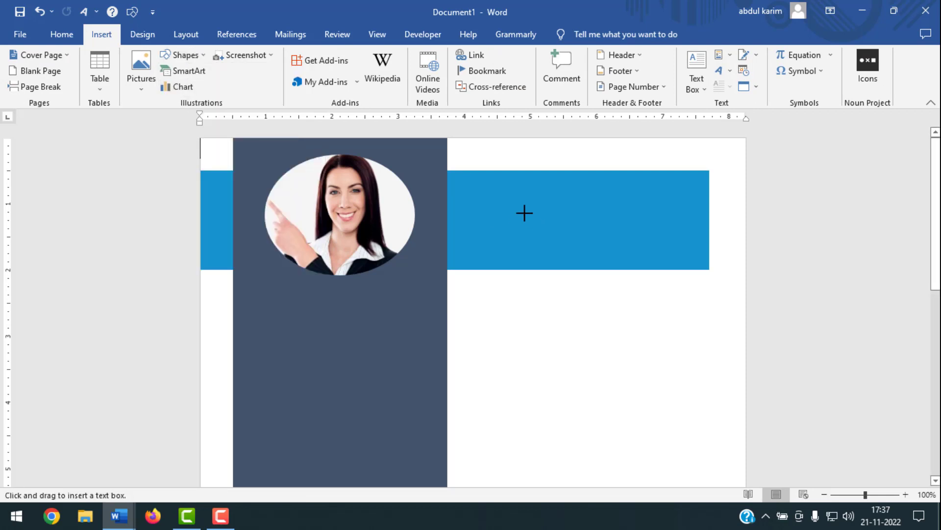
left_click_drag(502, 195, 657, 237)
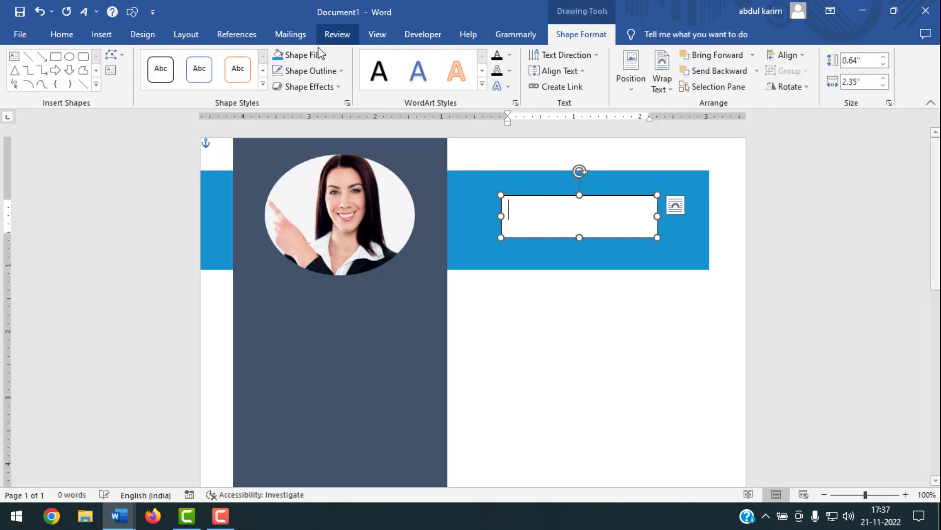
- Make the text box transparent and borderless, enter the candidate's full name, and widen it to one line
left_click(325, 56)
left_click(310, 201)
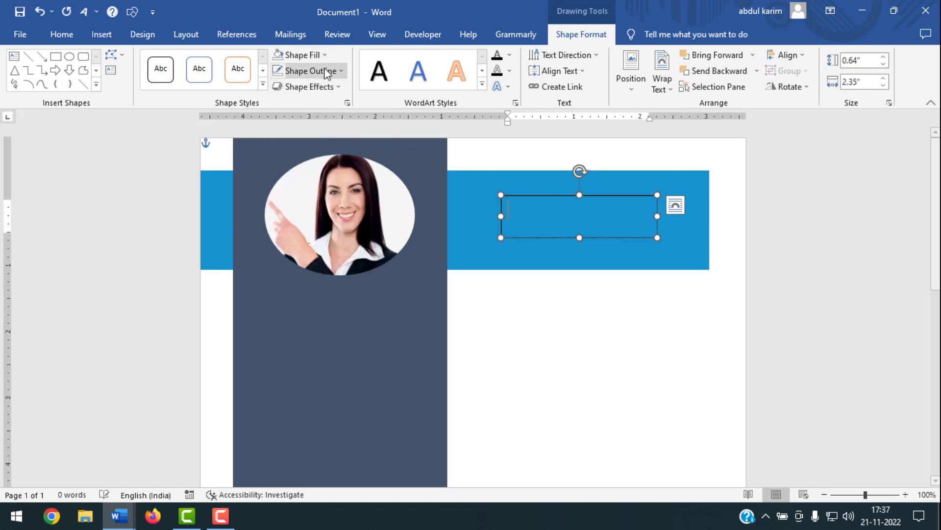
left_click(342, 71)
left_click(294, 218)
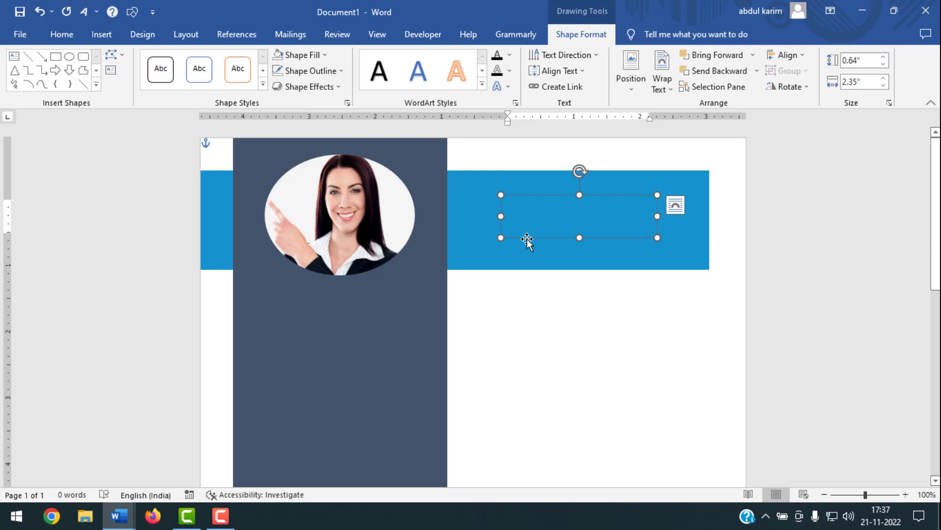
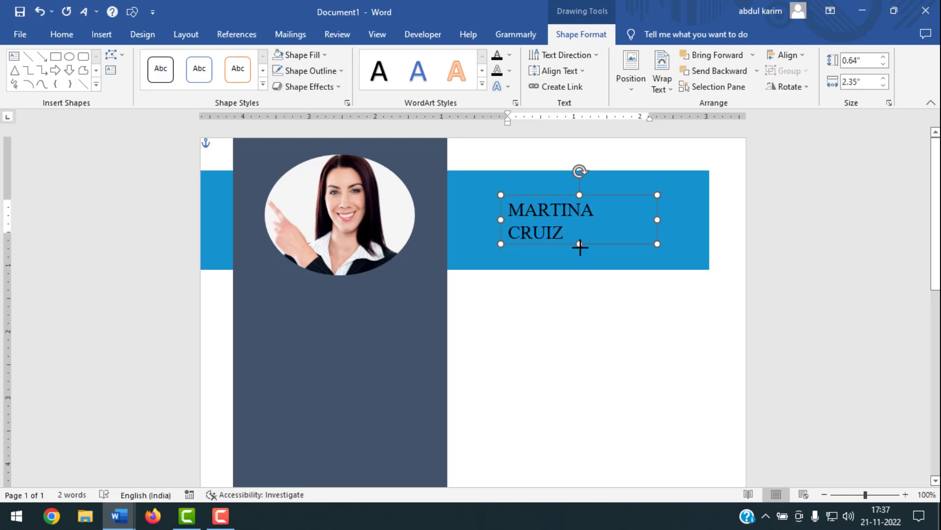
left_click_drag(657, 216, 689, 216)
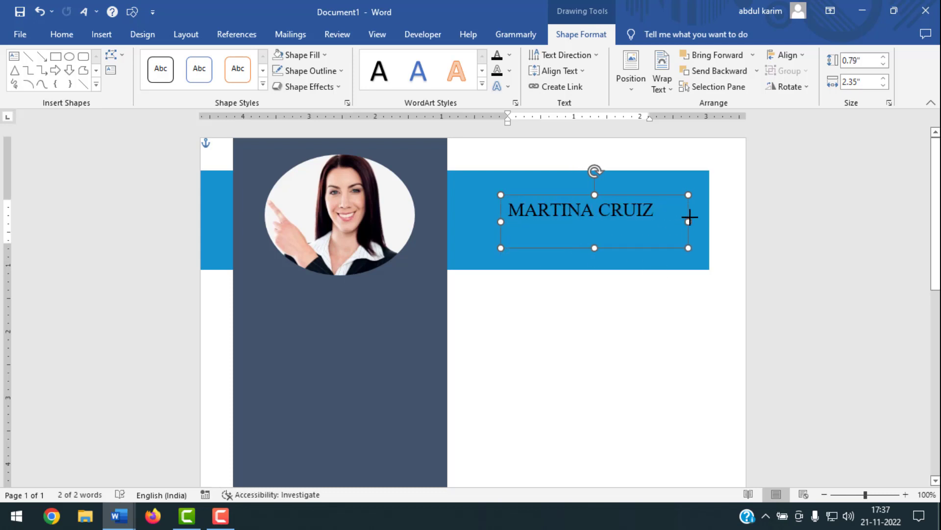
- Set the name text to 28 pt, undoing an accidental 36 pt change
triple_click(655, 209)
key("ctrl+c")
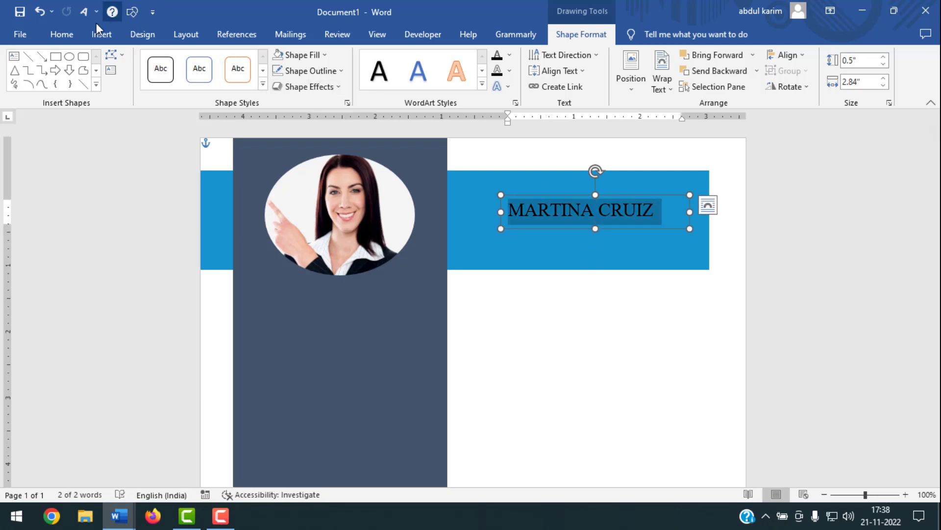
left_click(69, 36)
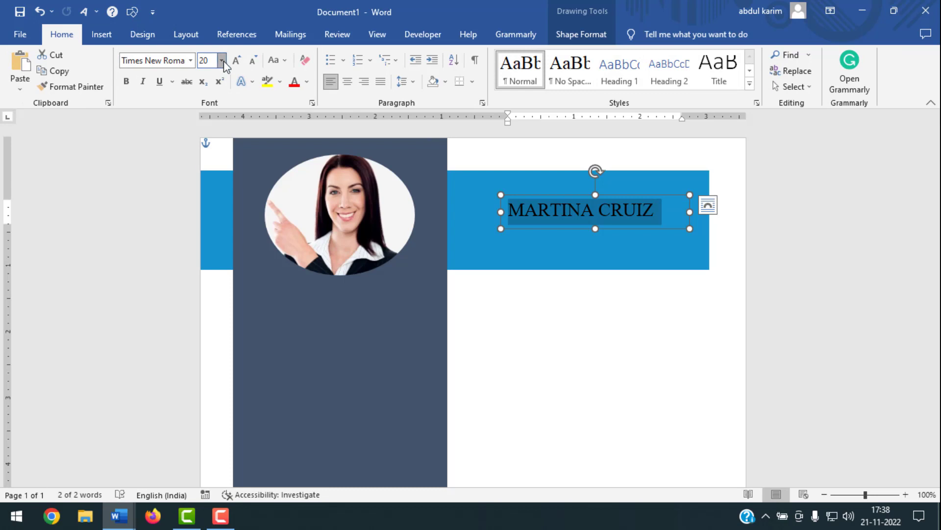
left_click(221, 60)
left_click(206, 247)
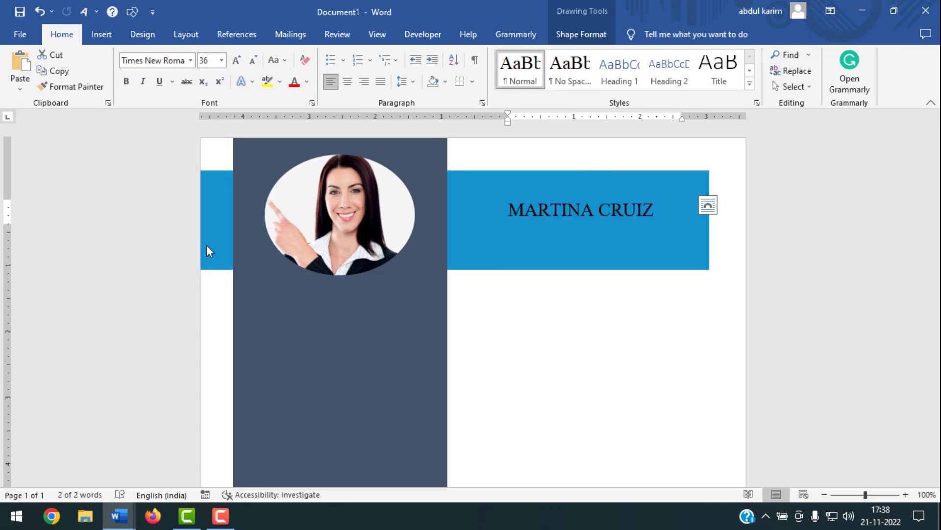
key("ctrl+z")
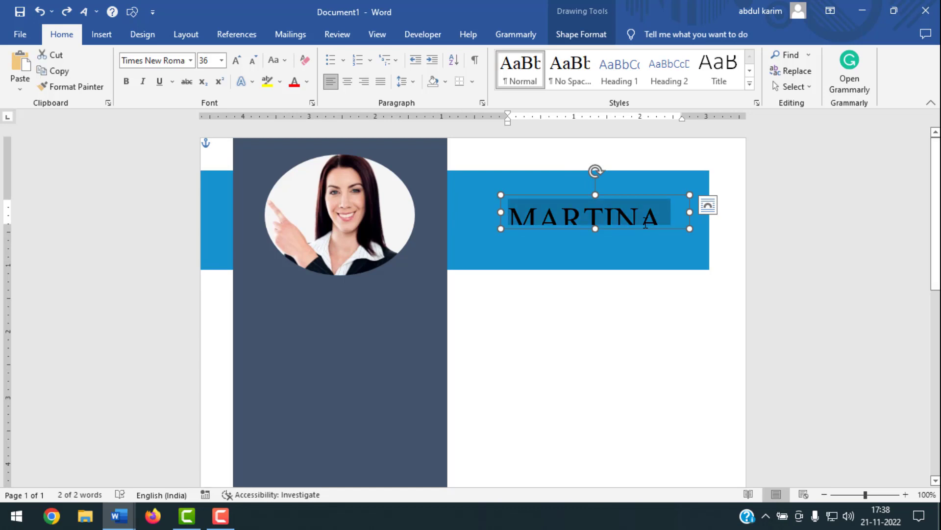
left_click(222, 60)
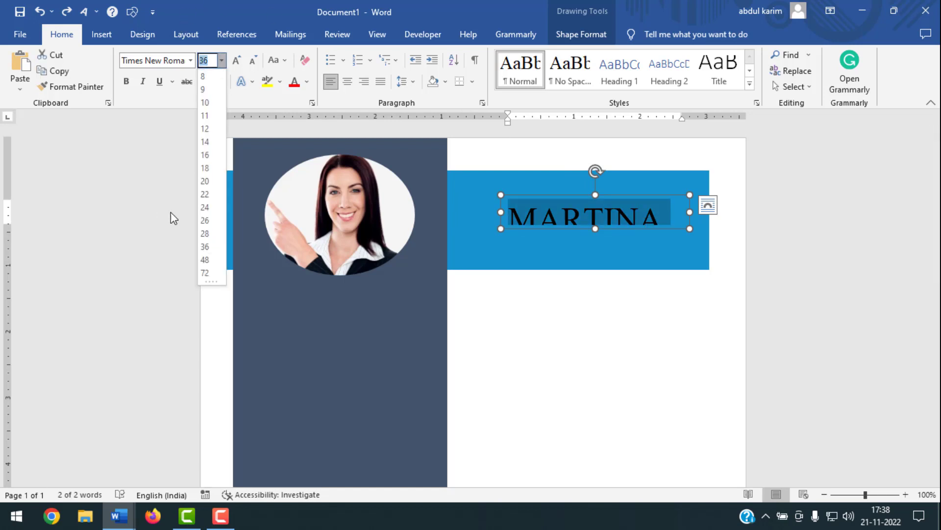
left_click(208, 233)
key("ctrl+v")
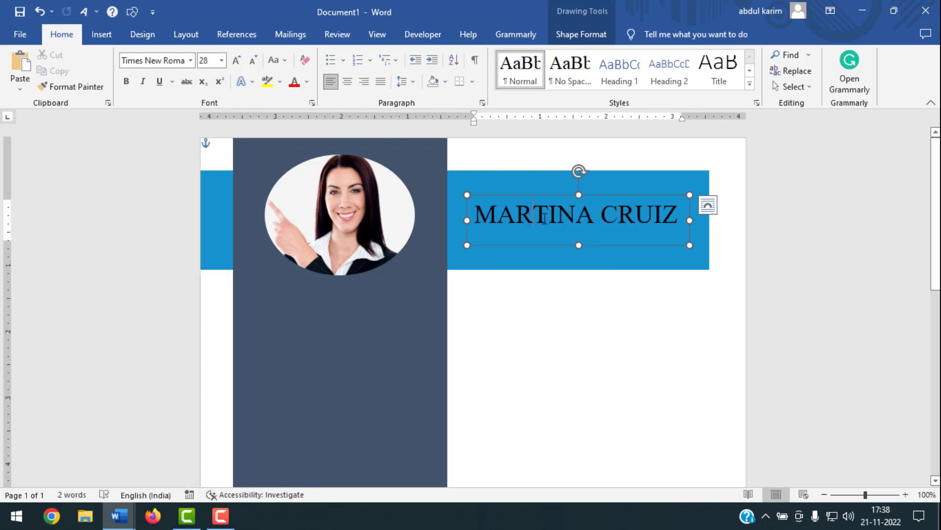
key("ctrl+a")
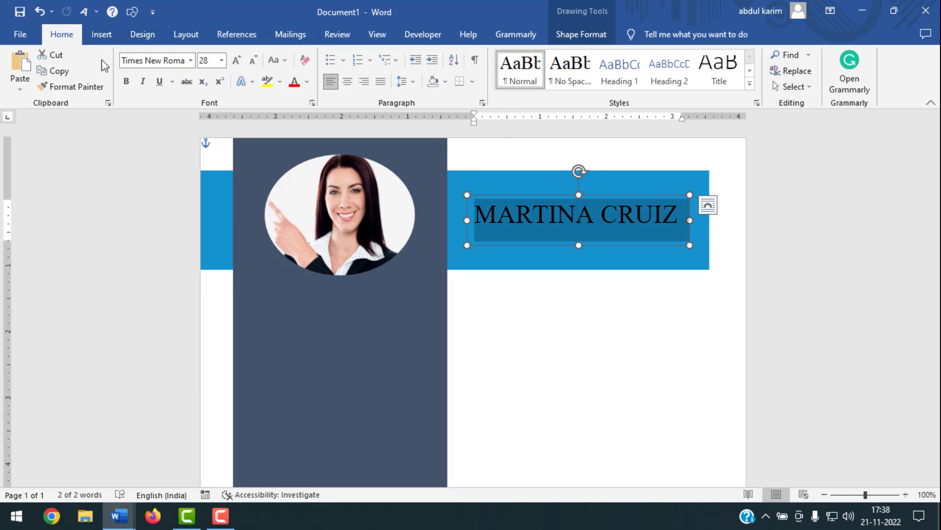
- Format the name as bold italic white Candara
left_click(190, 60)
left_click(191, 60)
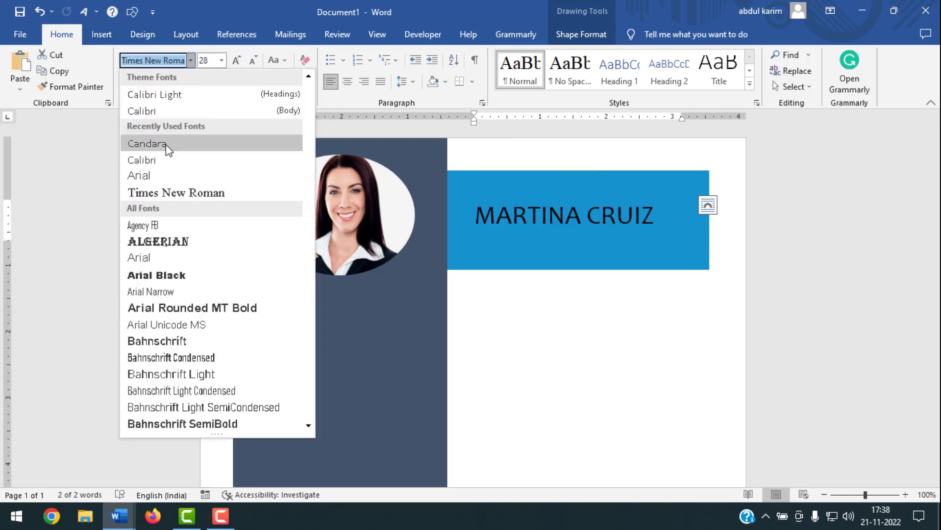
left_click(166, 144)
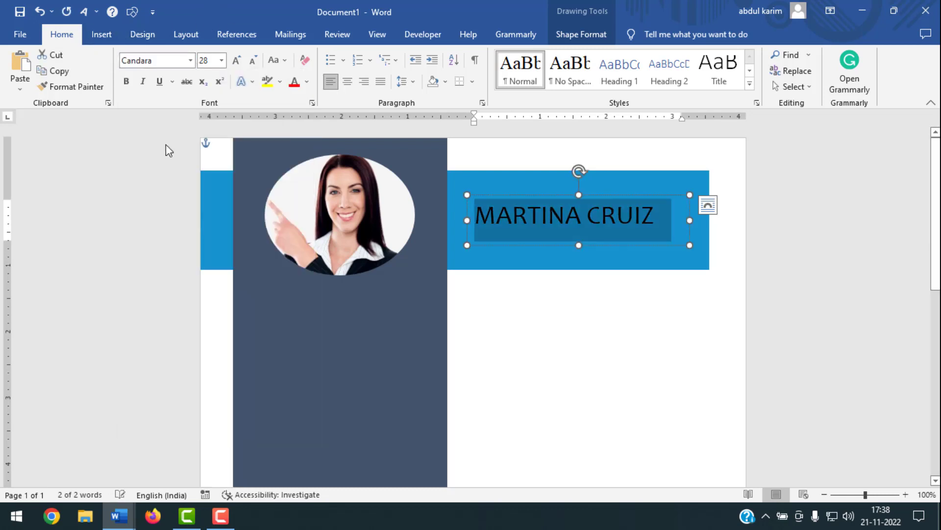
left_click(127, 81)
left_click(143, 82)
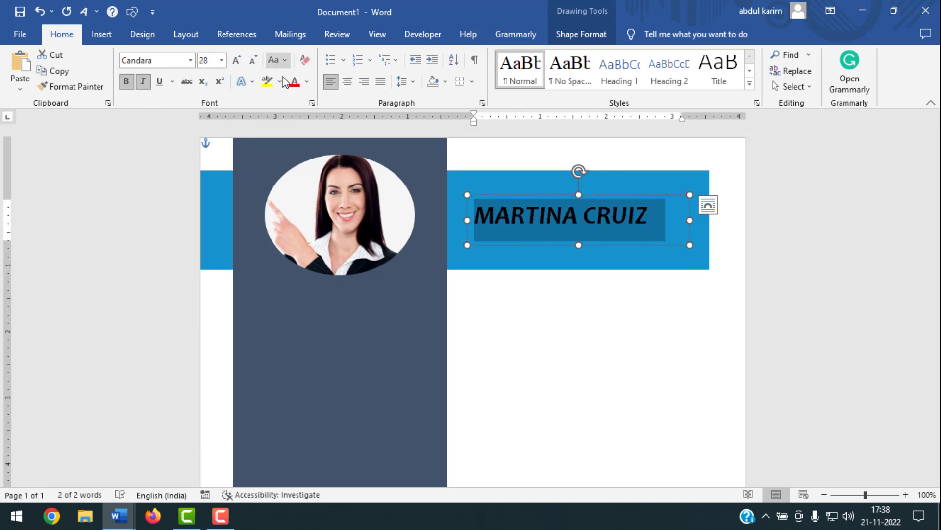
left_click(307, 82)
left_click(295, 129)
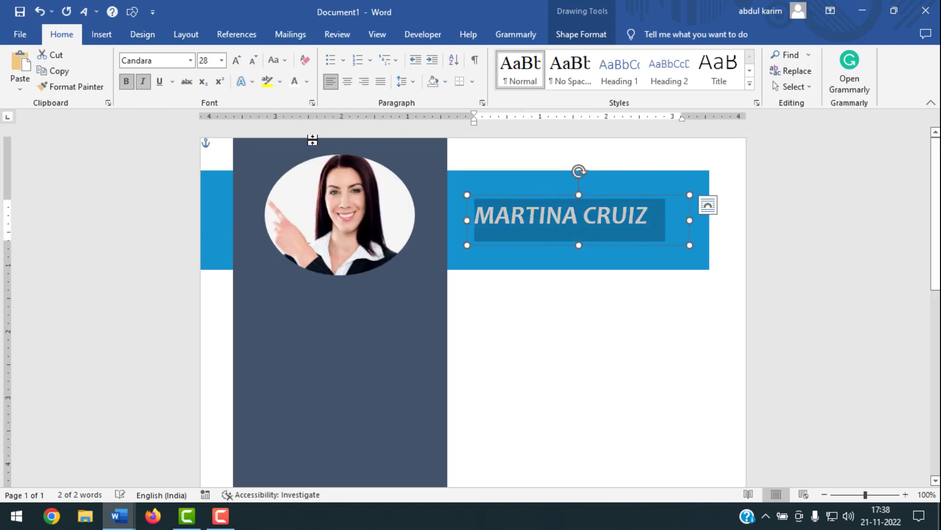
- Select the name text box together with the blue banner
left_click(616, 265)
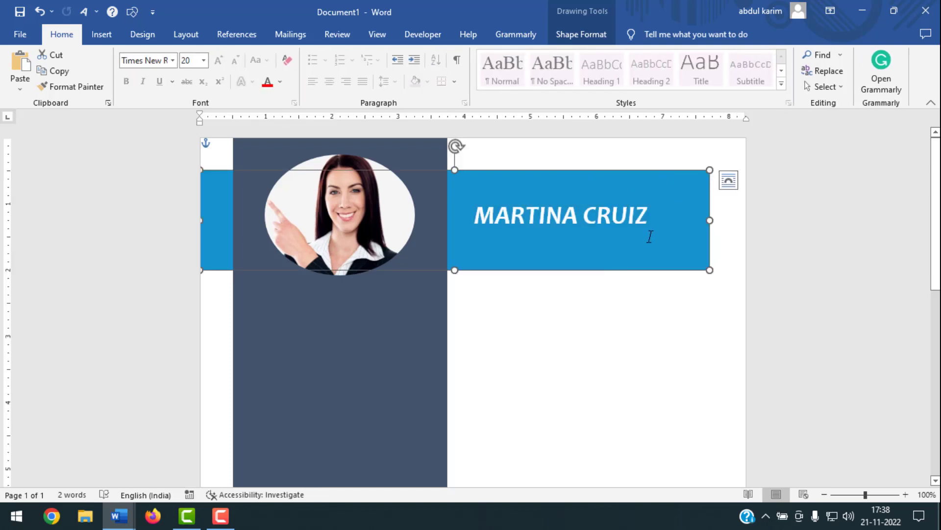
left_click(597, 218)
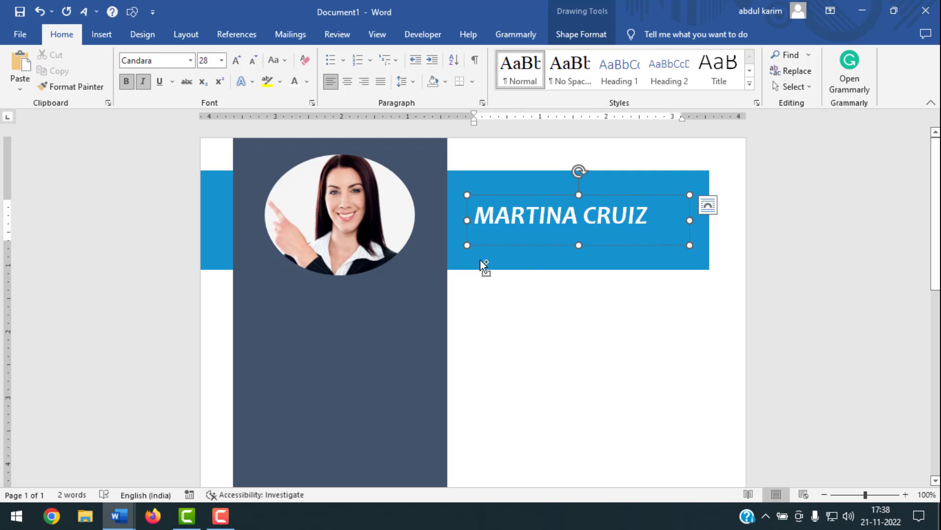
left_click(502, 263, "shift")
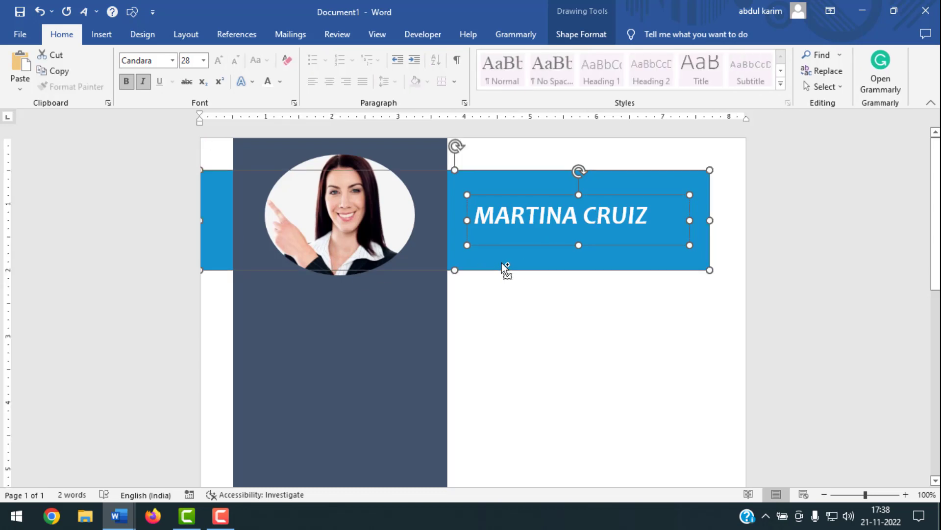
- Align the name box and banner to the middle and group them
left_click(576, 33)
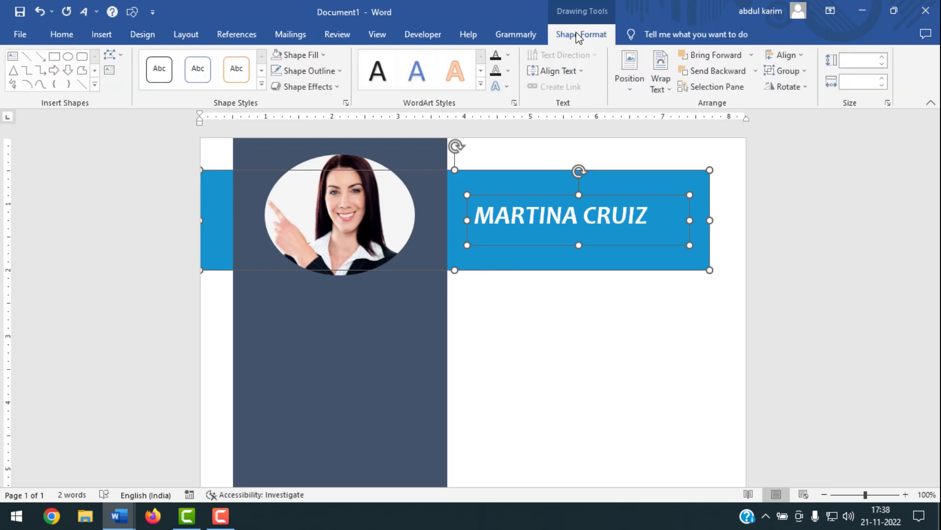
left_click(803, 57)
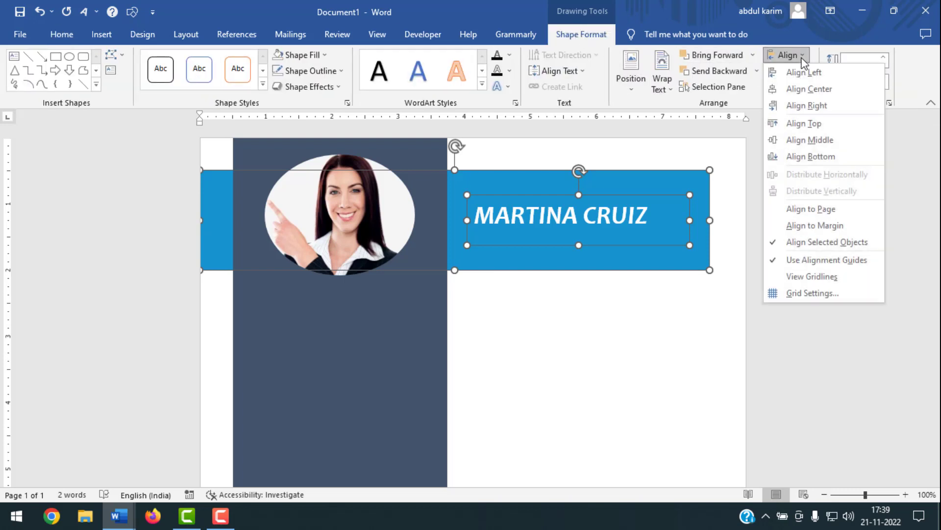
left_click(810, 139)
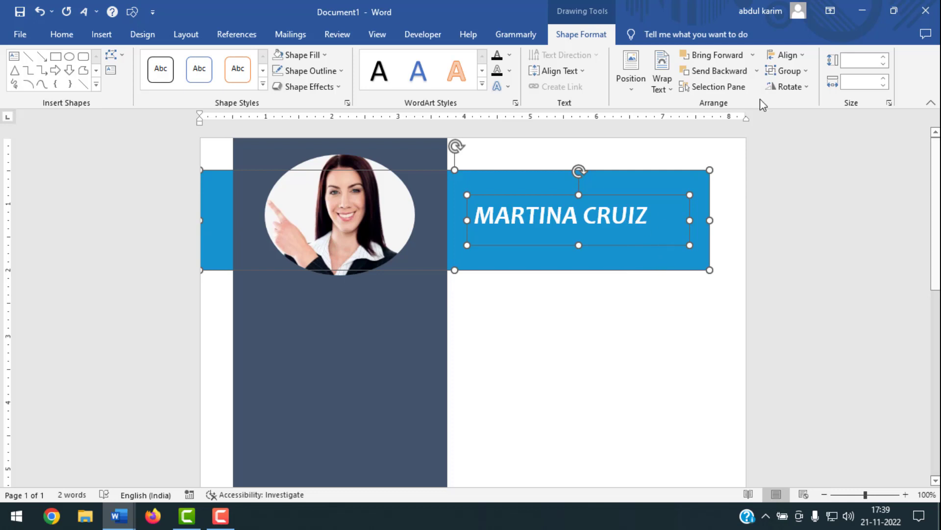
left_click(802, 72)
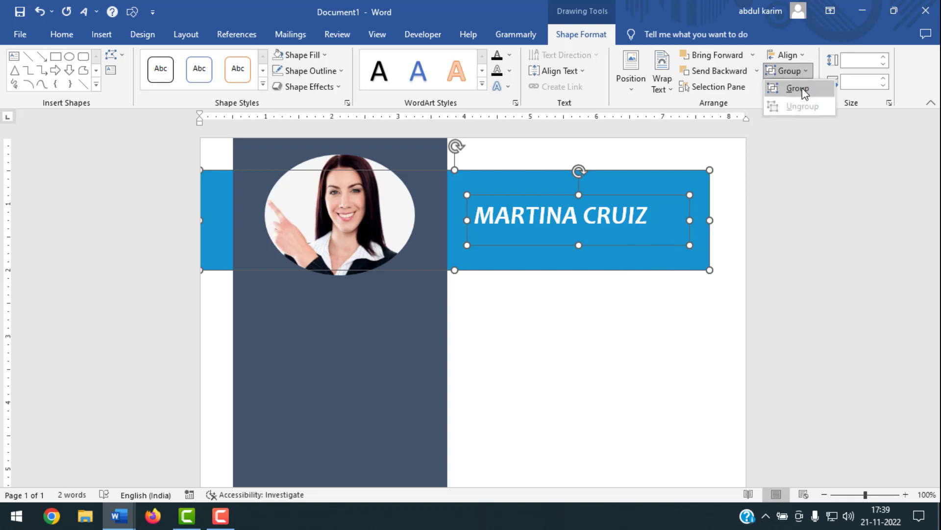
left_click(802, 88)
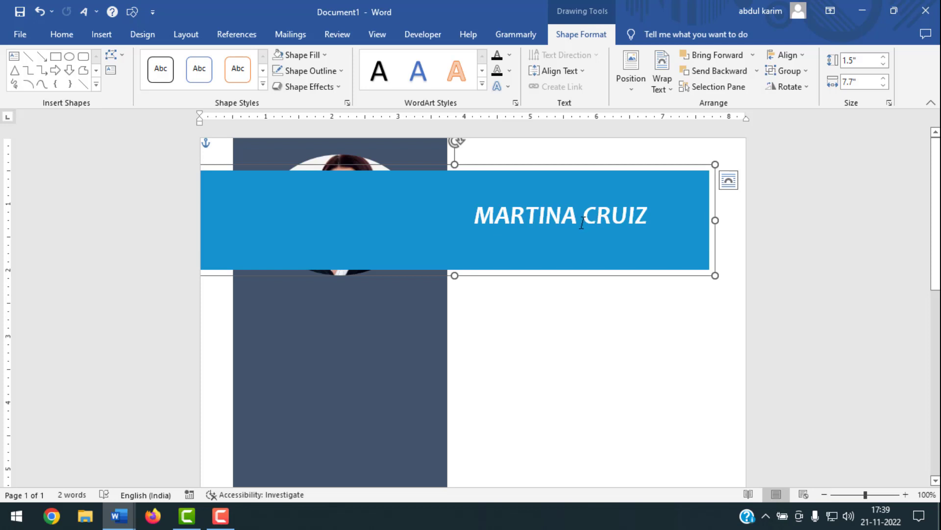
- Send the banner group to the back so the round photo shows in front
left_click(482, 210)
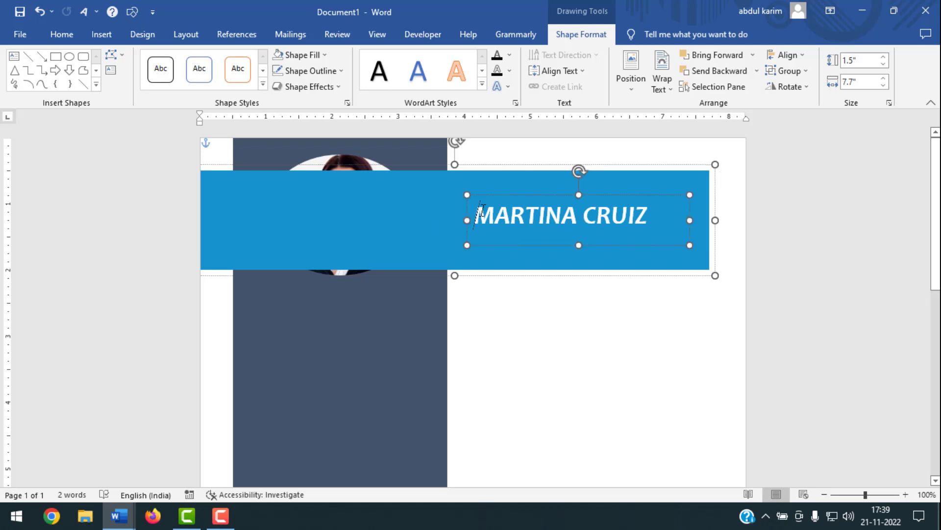
right_click(482, 211)
left_click(385, 208)
left_click(362, 208)
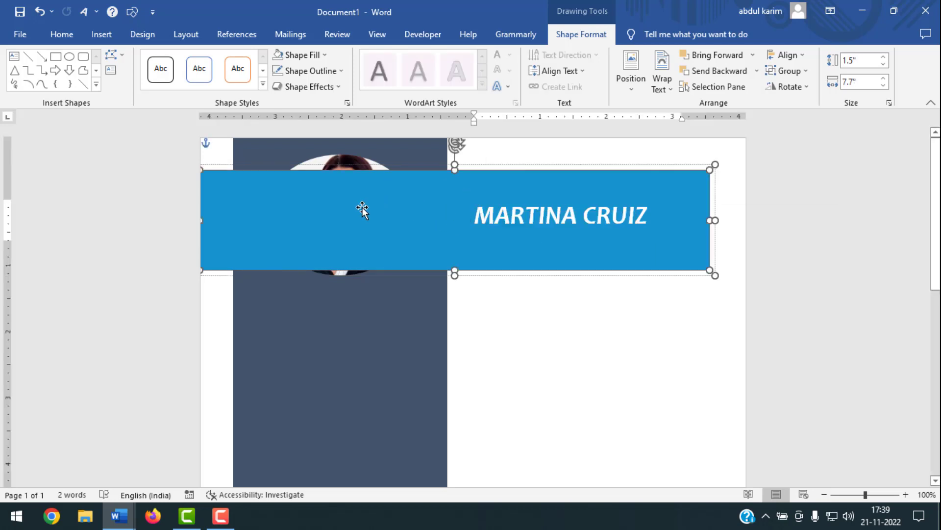
right_click(700, 259)
left_click(745, 140)
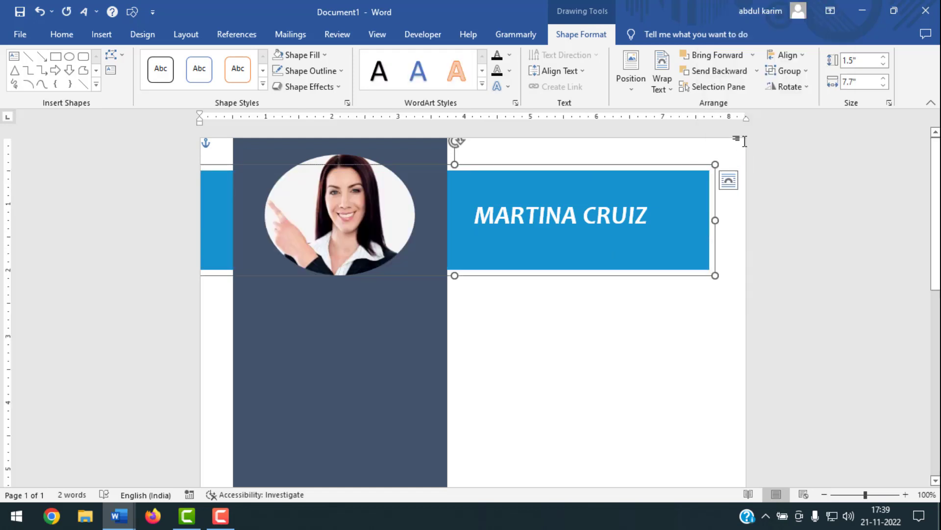
left_click(645, 322)
scroll(343, 245, "down", 2)
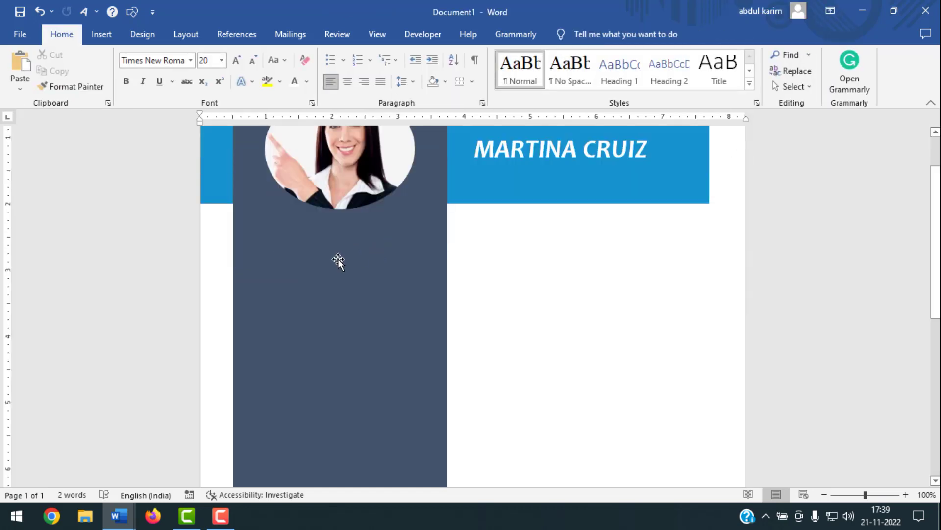
scroll(338, 260, "up", 2)
- Draw a transparent, borderless text box below the photo containing CONTACT
left_click(101, 34)
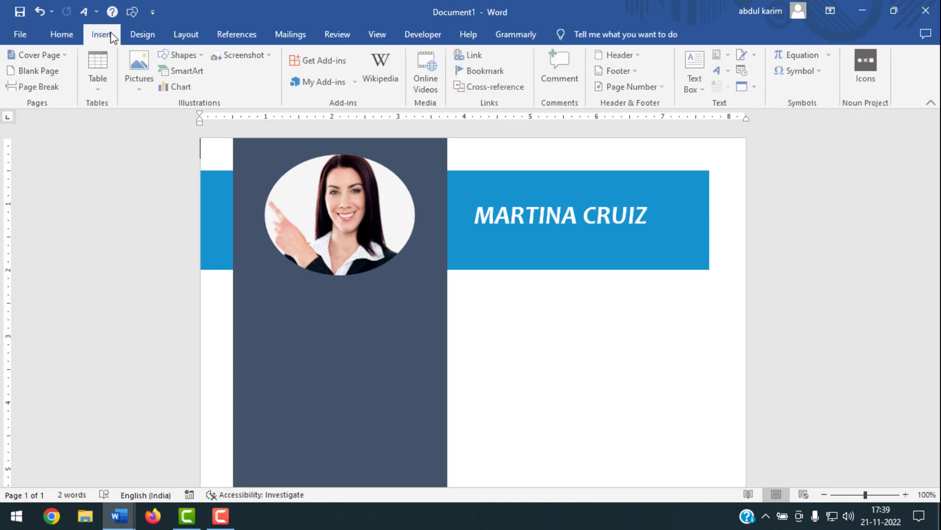
left_click(204, 56)
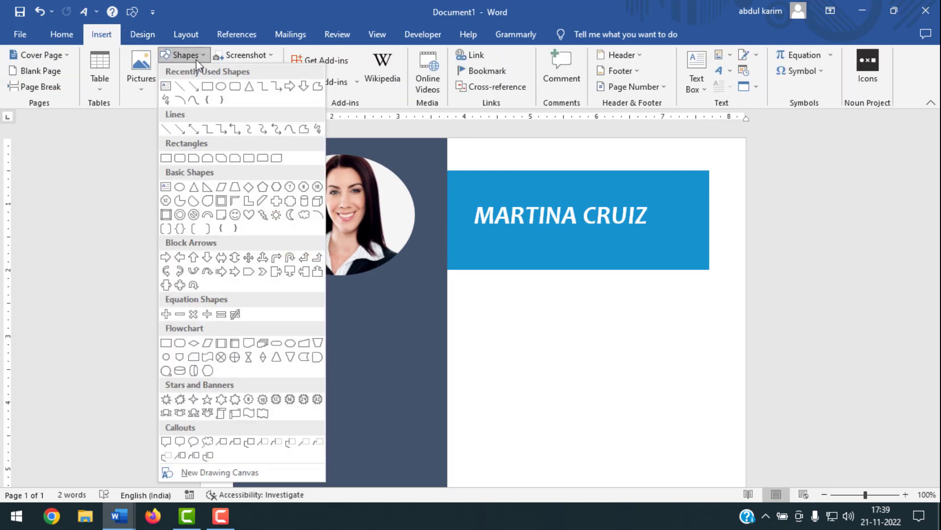
left_click(166, 89)
left_click_drag(290, 287, 397, 317)
left_click(325, 55)
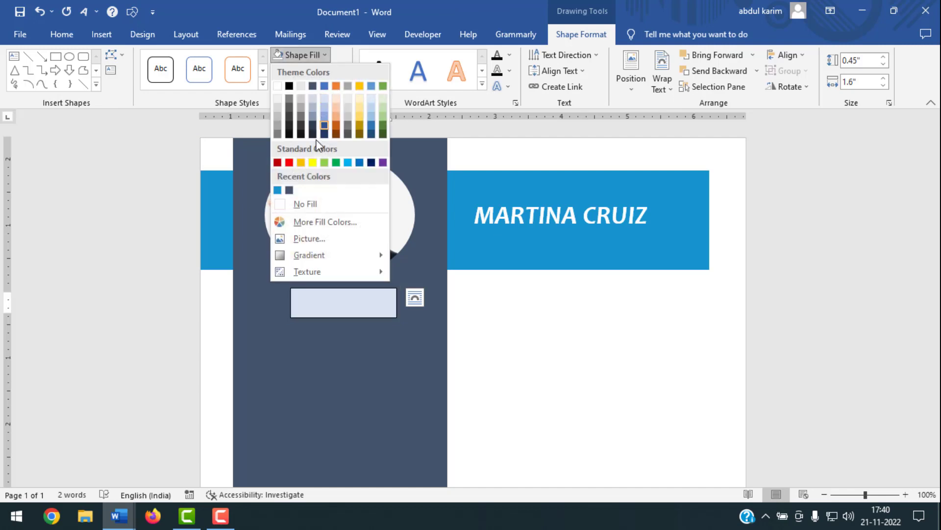
left_click(304, 203)
left_click(340, 71)
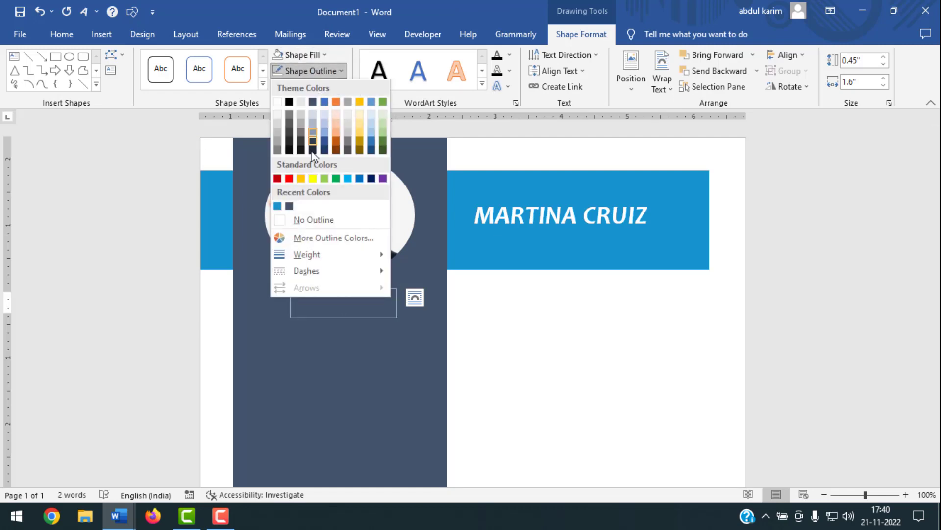
left_click(315, 218)
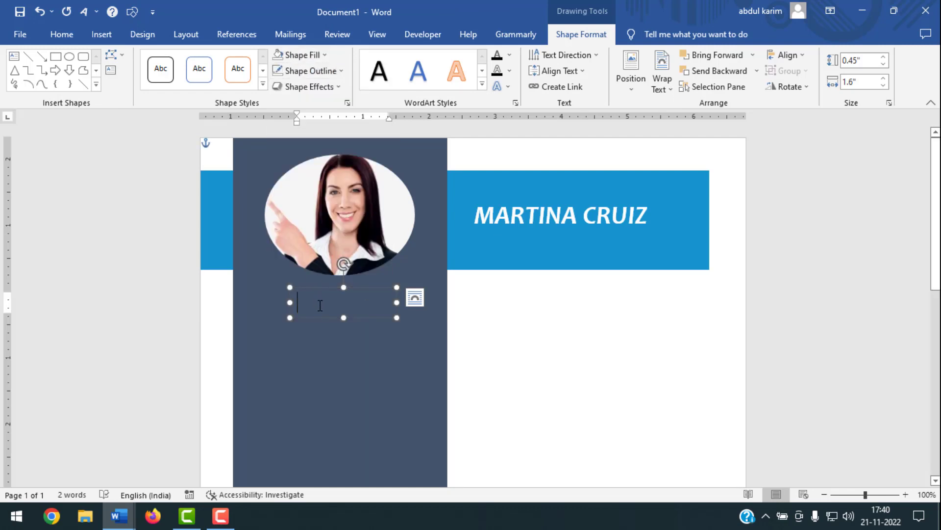
type("CONTAC")
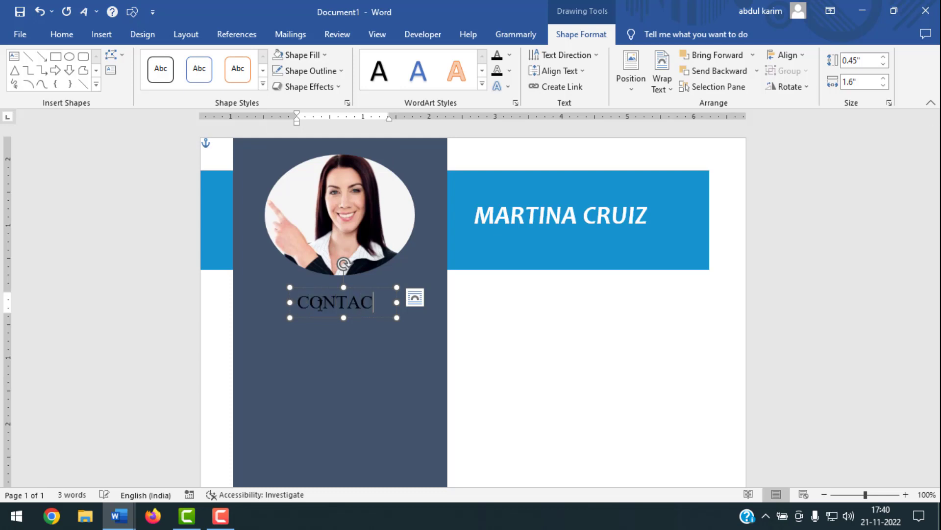
type("T")
- Format CONTACT as white bold Candara 16 pt
double_click(321, 305)
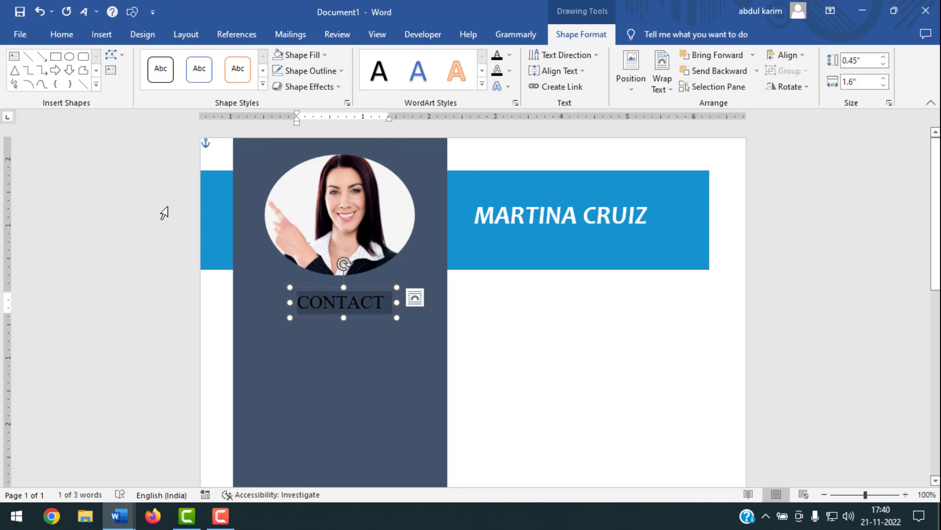
left_click(58, 35)
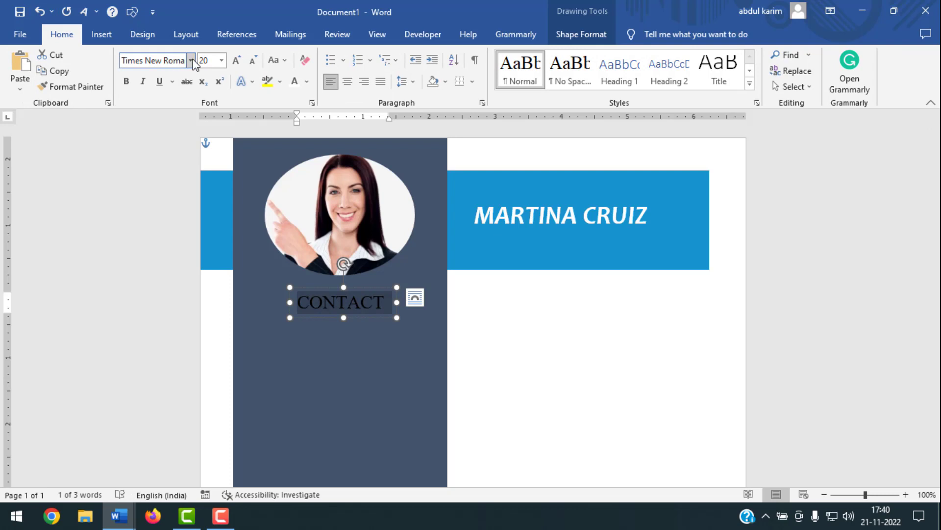
left_click(188, 60)
left_click(147, 143)
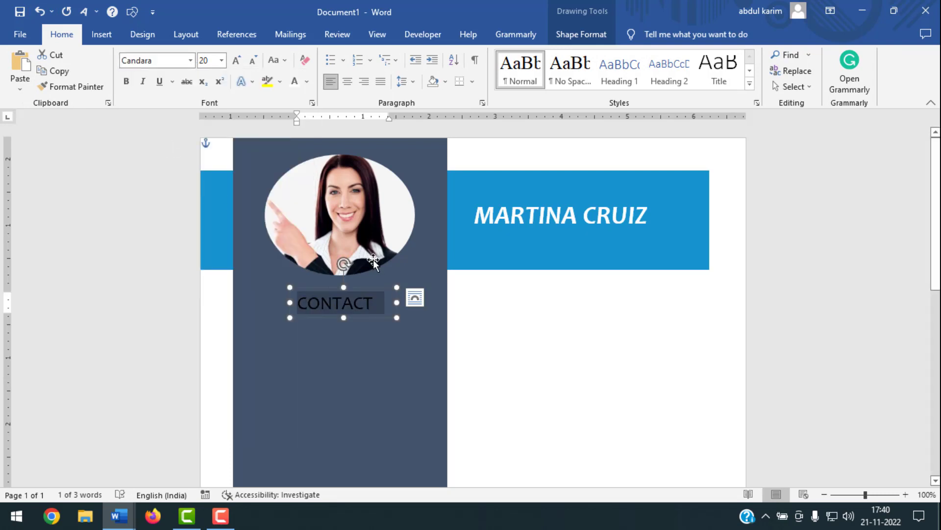
left_click(127, 81)
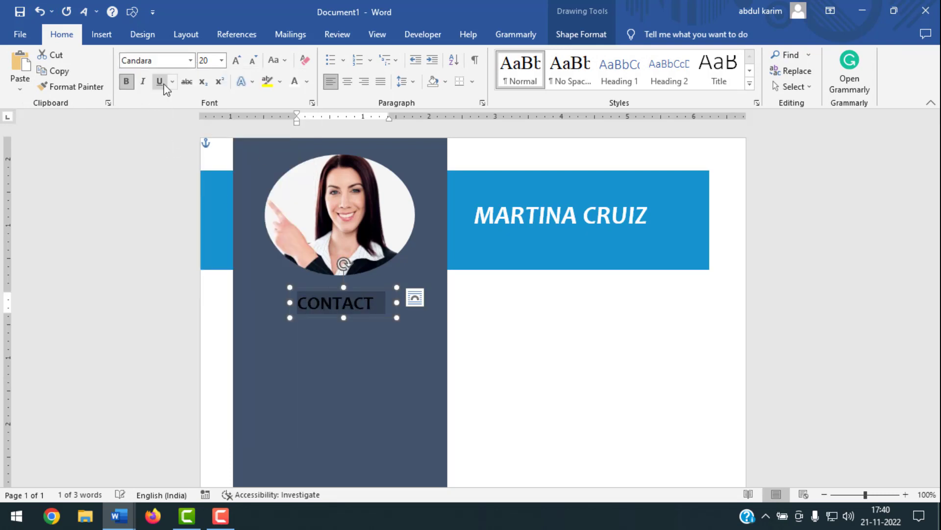
left_click(222, 61)
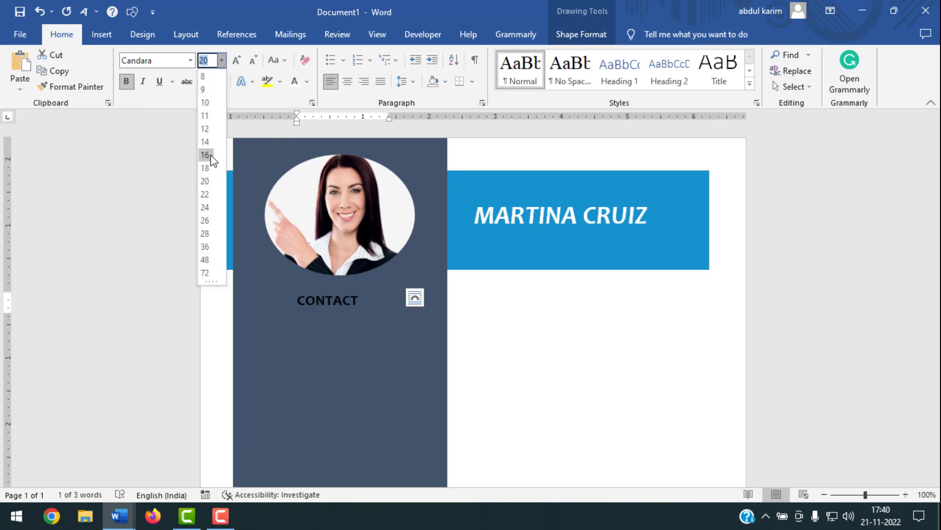
left_click(214, 161)
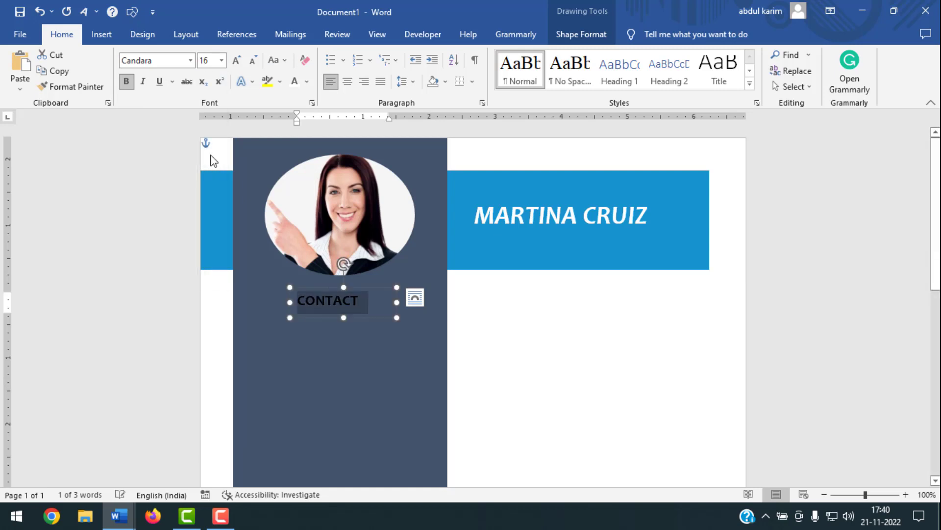
double_click(341, 301)
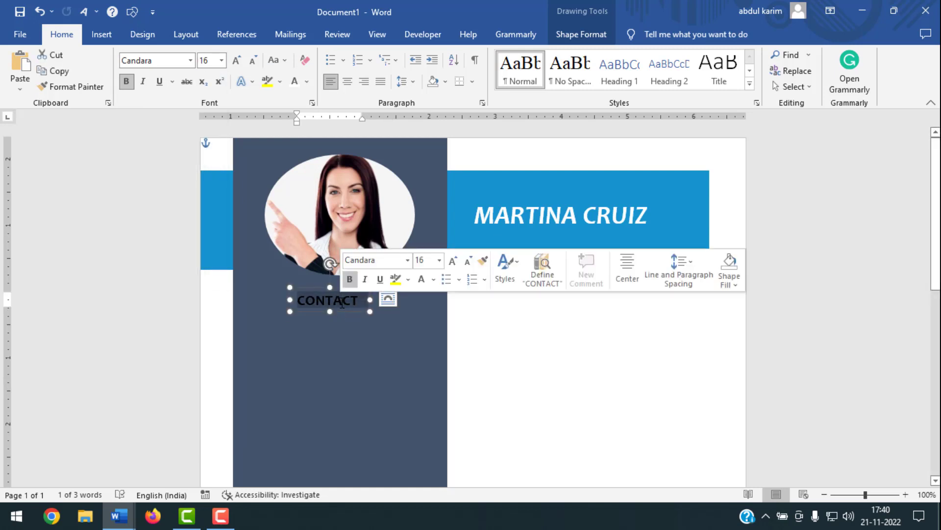
left_click(307, 82)
left_click(294, 129)
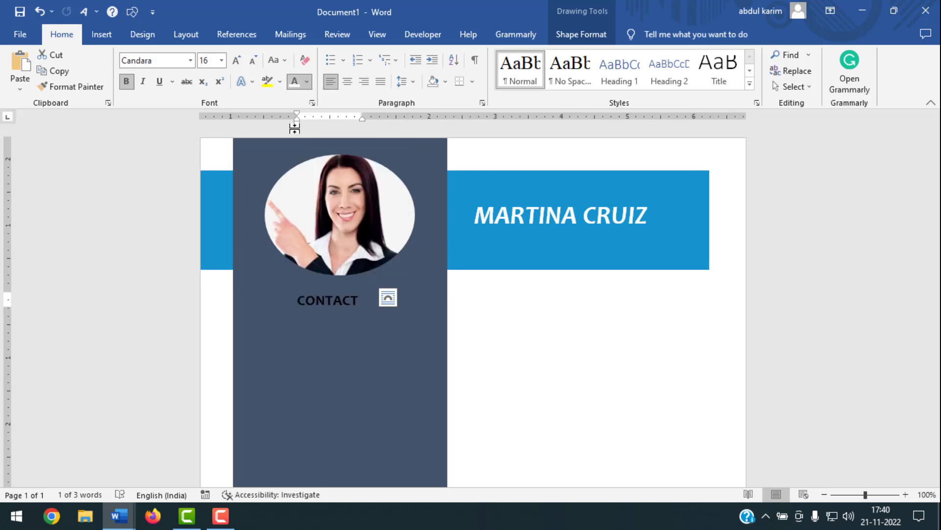
left_click(376, 336)
- Move the CONTACT box to centre it in the sidebar under the photo
double_click(336, 302)
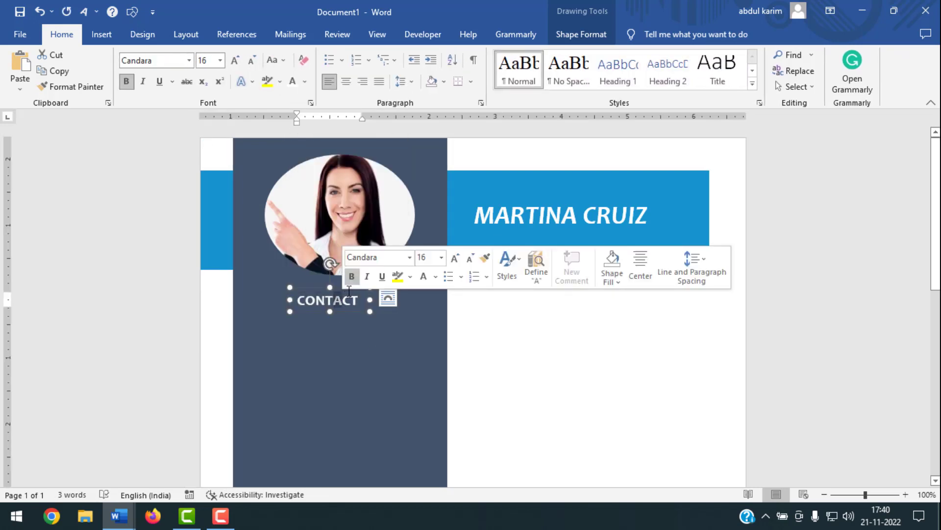
left_click_drag(327, 287, 338, 281)
left_click(340, 338)
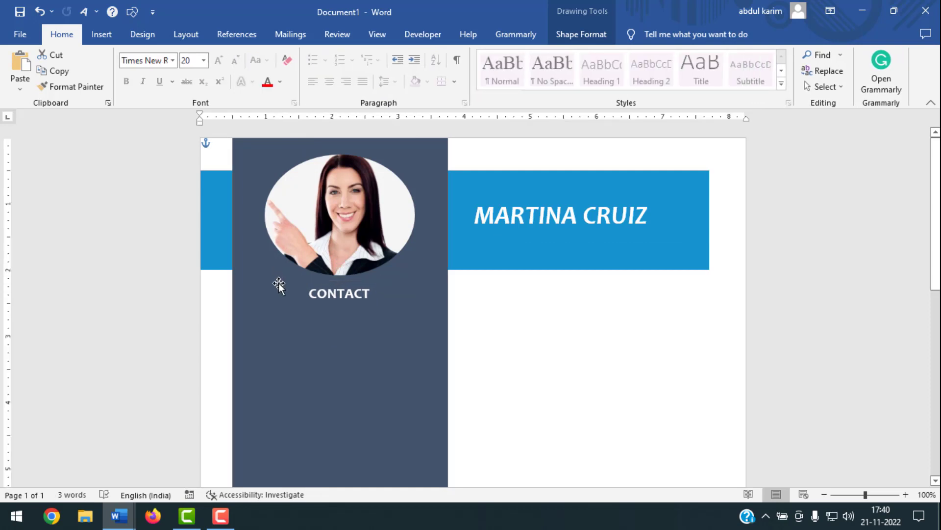
left_click(103, 36)
- Draw a white line across the sidebar beneath CONTACT
left_click(183, 54)
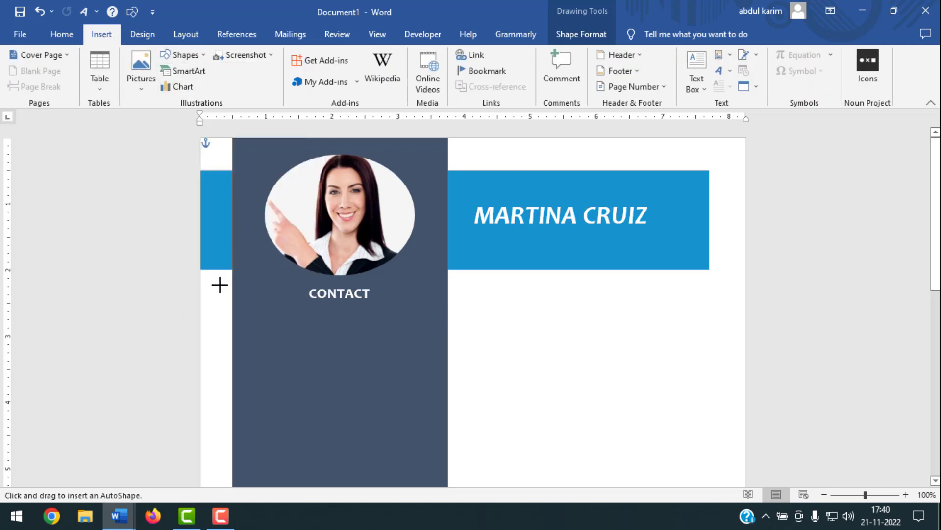
left_click_drag(255, 301, 437, 306)
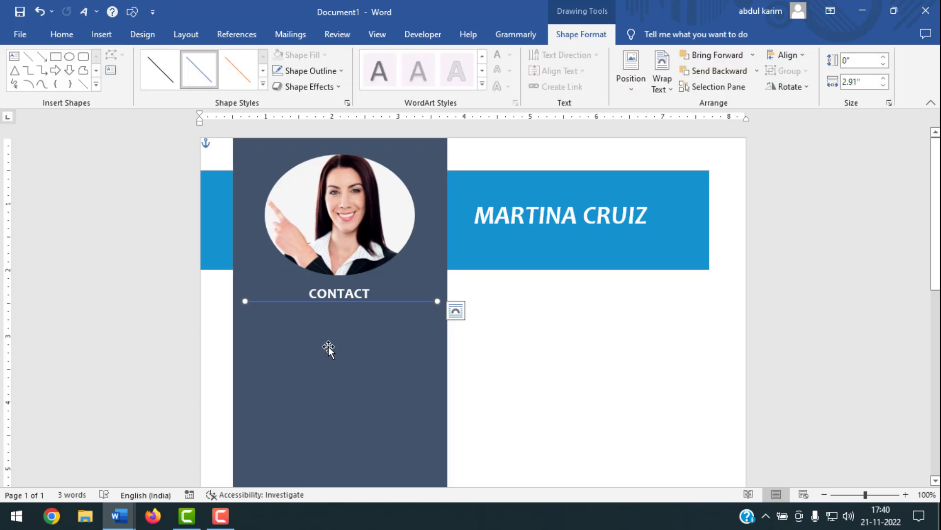
left_click(340, 72)
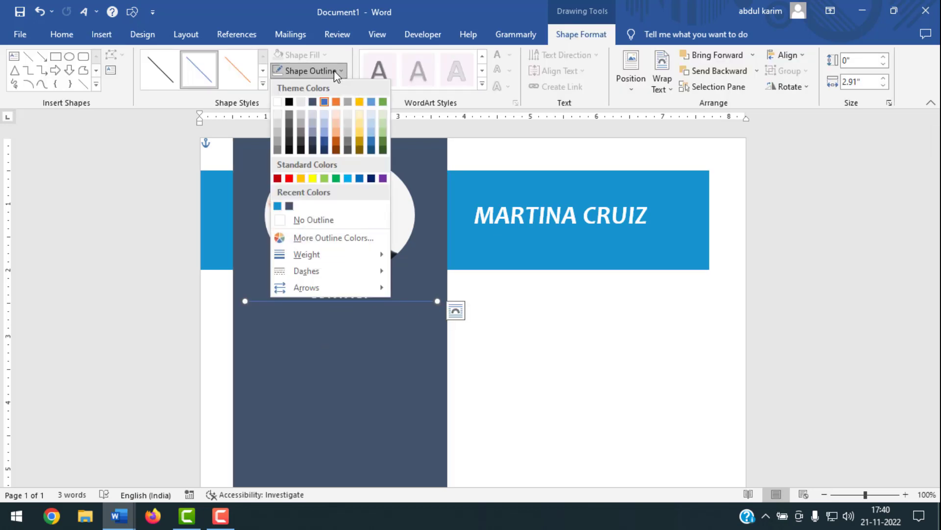
left_click(279, 101)
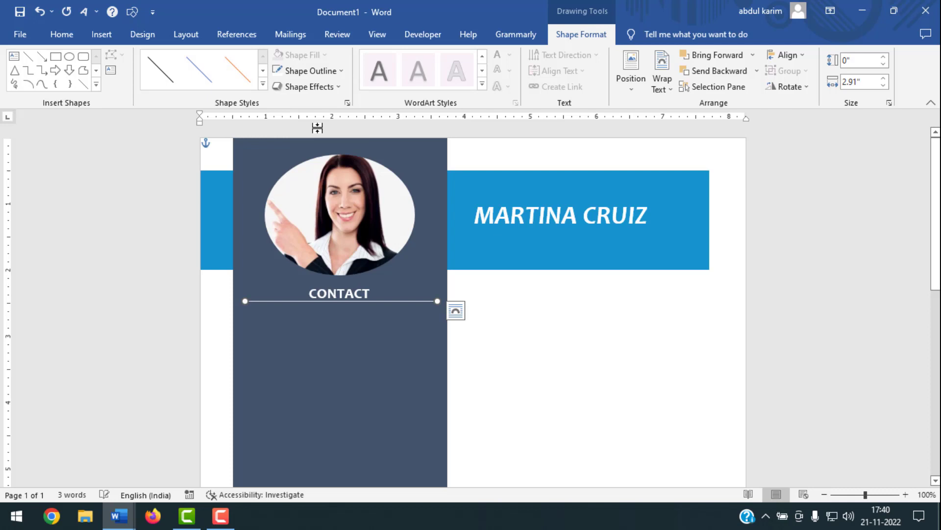
- Set the line weight to 1½ pt and nudge it down slightly
left_click(342, 70)
mouse_move(328, 263)
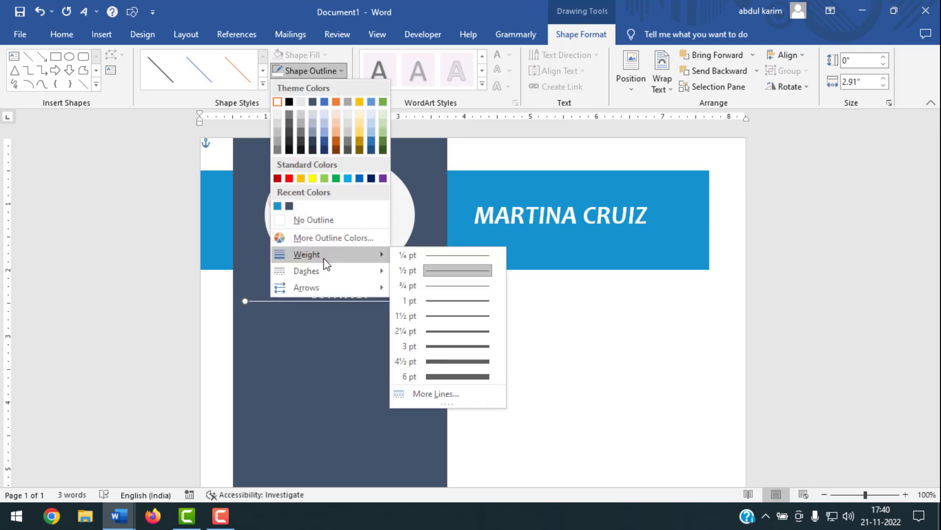
left_click(443, 325)
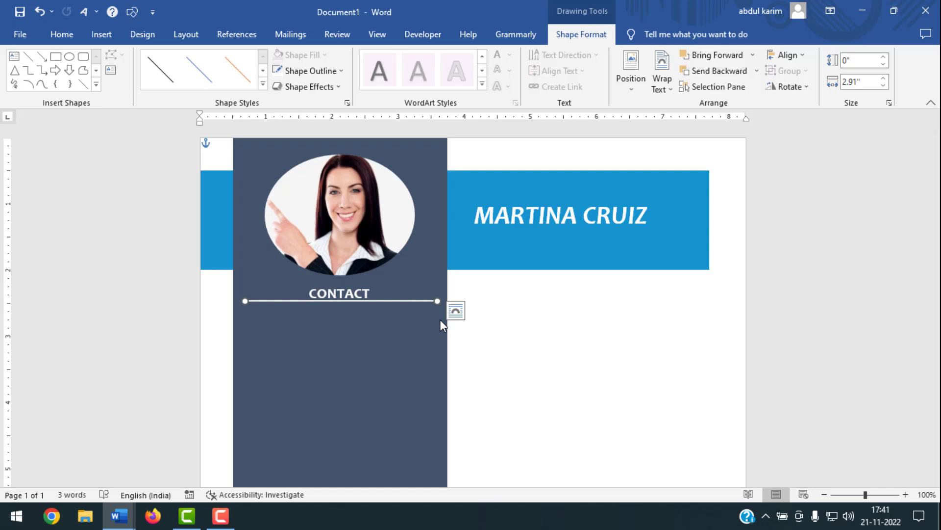
key("ctrl+Down")
key("ctrl+Down")
key("ctrl+Down")
key("ctrl+Down")
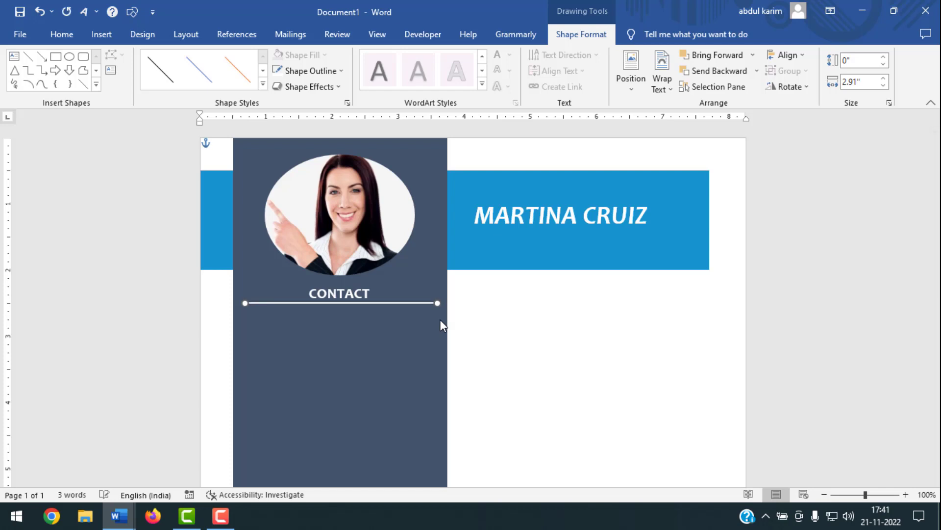
key("ctrl+Down")
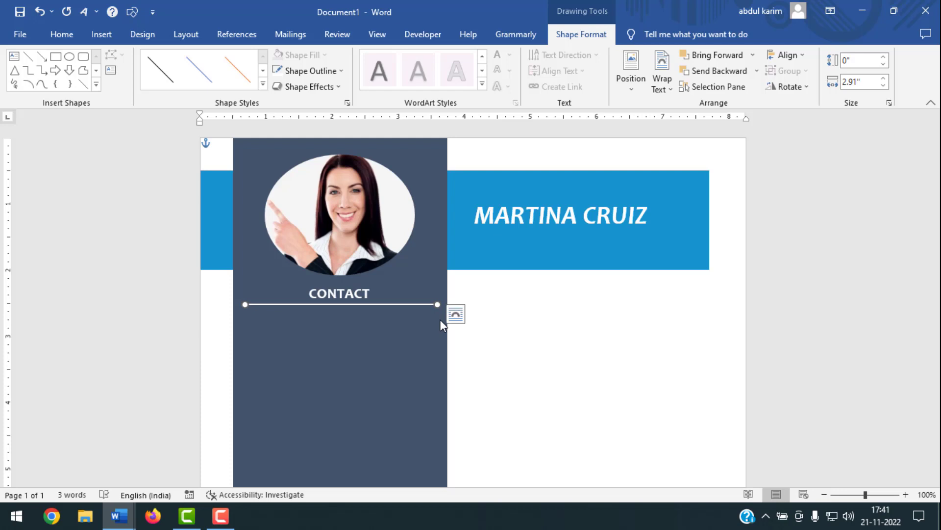
left_click(400, 323)
scroll(400, 324, "down", 2)
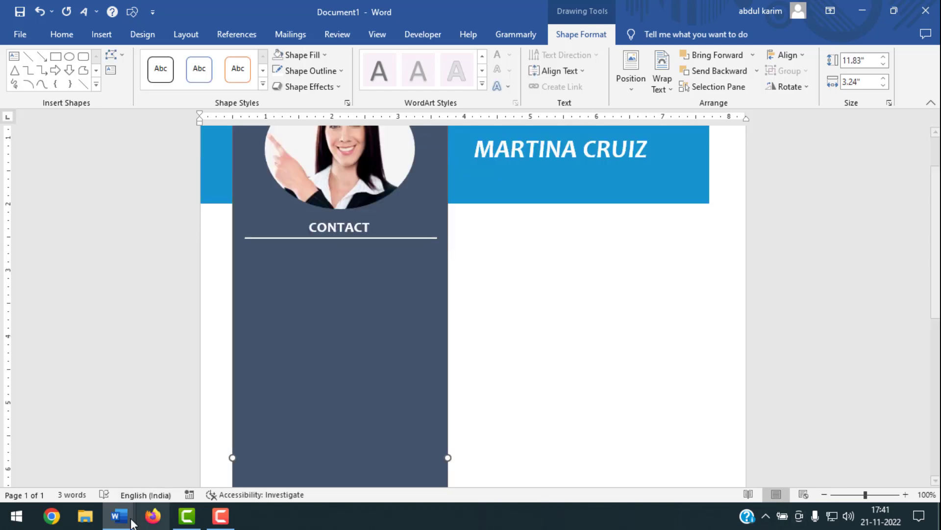
mouse_move(119, 515)
left_click(73, 458)
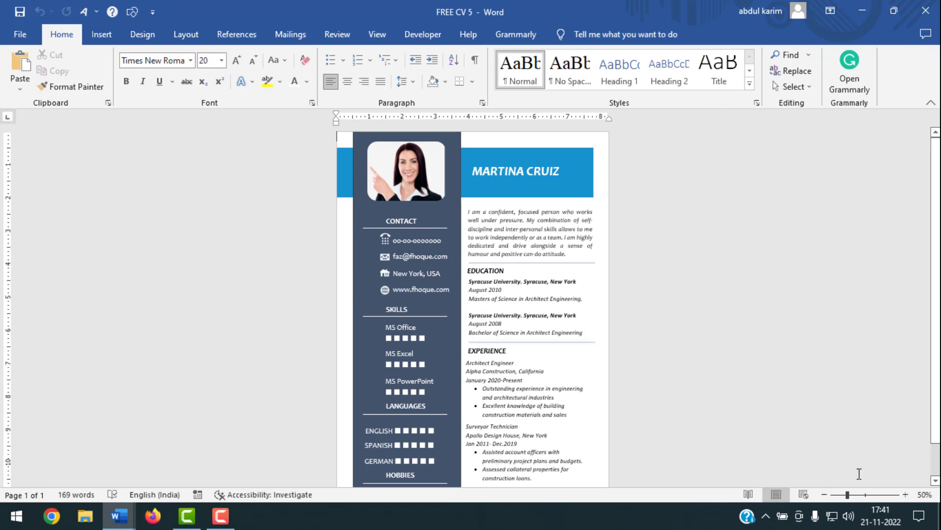
left_click(905, 495)
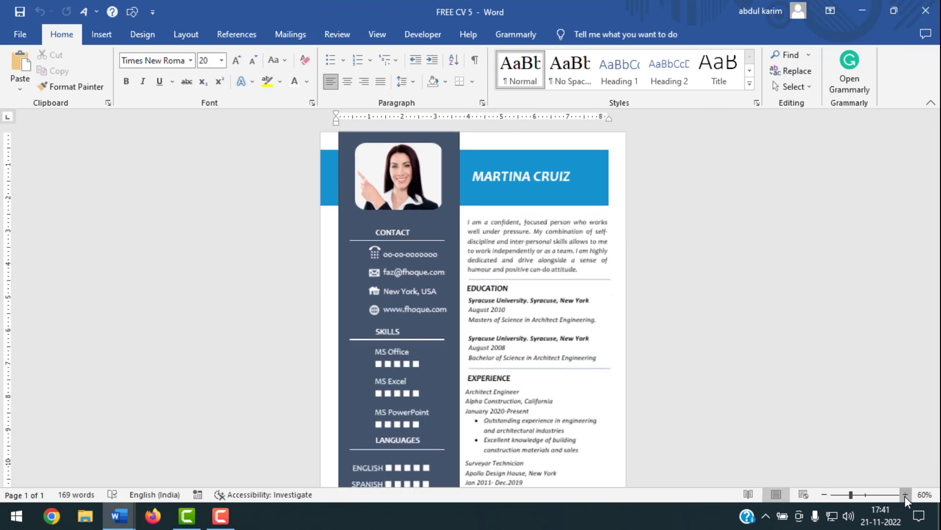
left_click(905, 494)
left_click(905, 494)
left_click(905, 494)
left_click(905, 494)
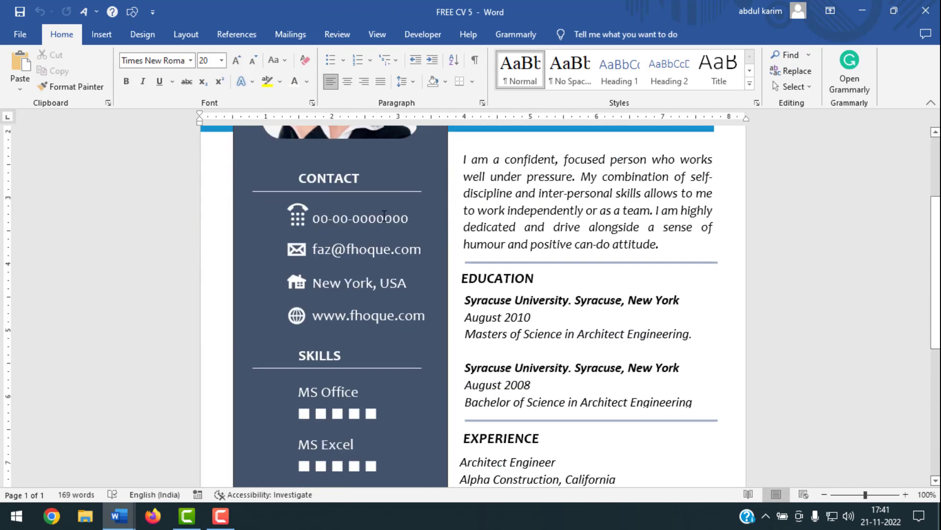
left_click(369, 327)
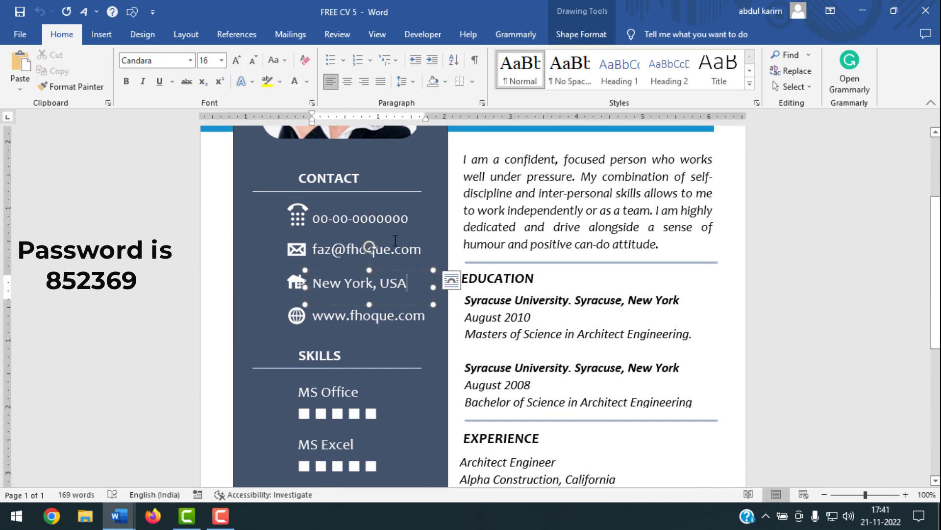
left_click(352, 200)
left_click(379, 220)
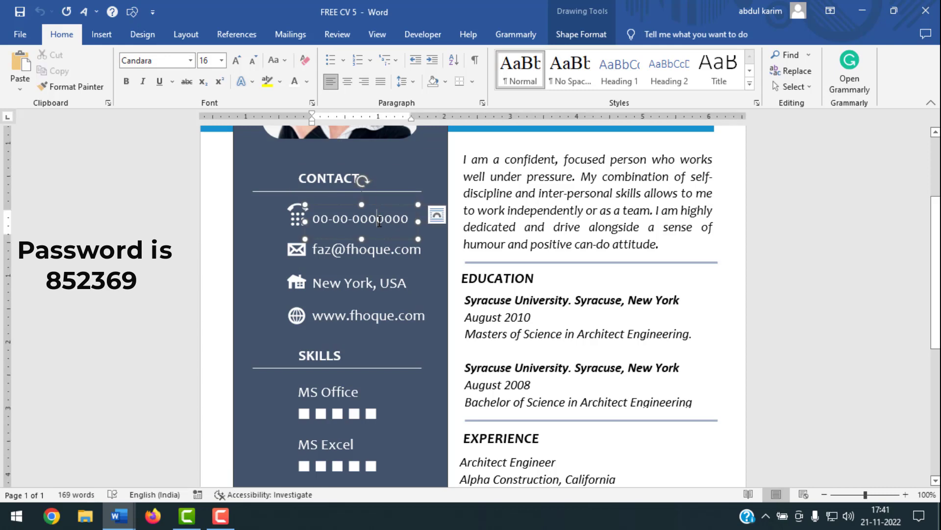
mouse_move(119, 515)
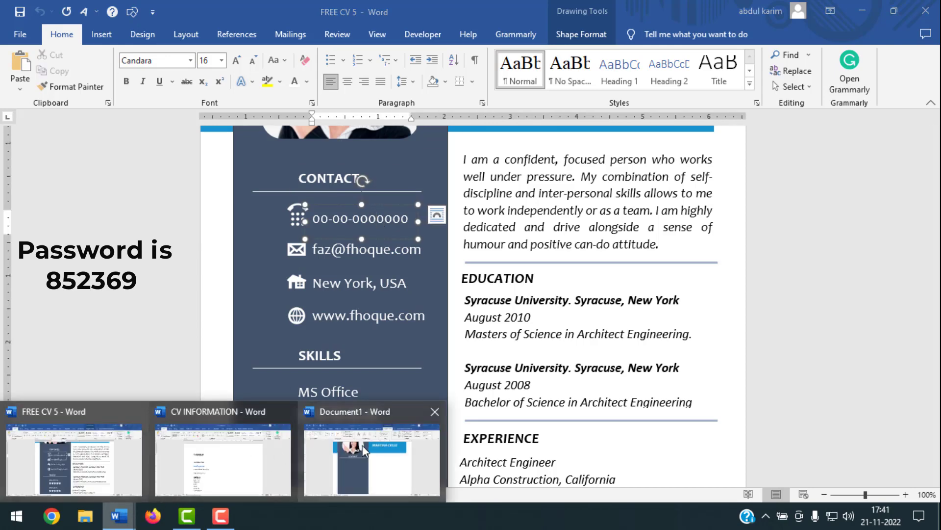
left_click(383, 491)
left_click(329, 228)
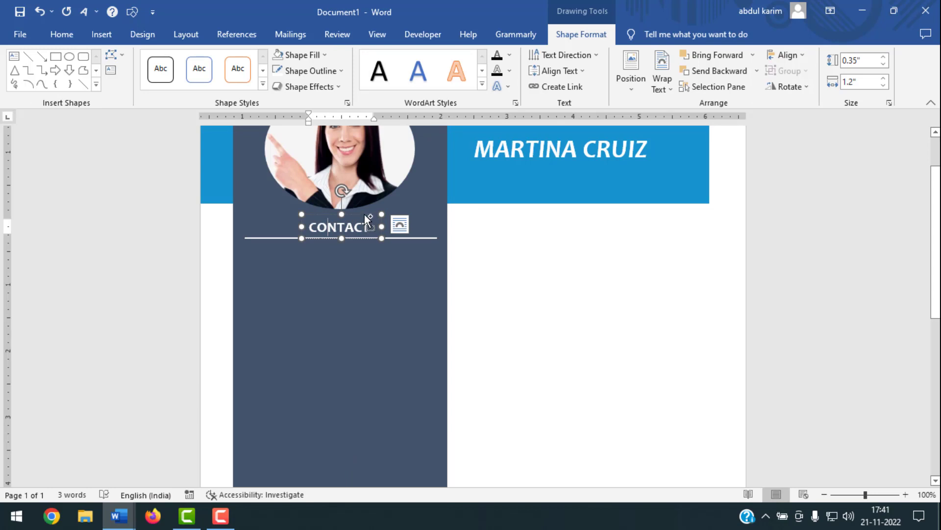
- Copy the CONTACT box below the line and replace its text with a placeholder phone number
left_click_drag(364, 214, 350, 248)
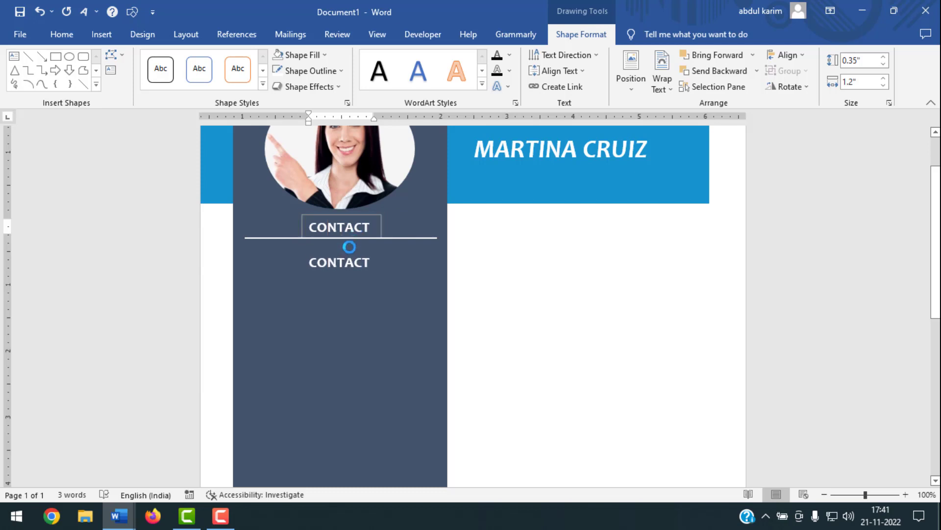
left_click(345, 261)
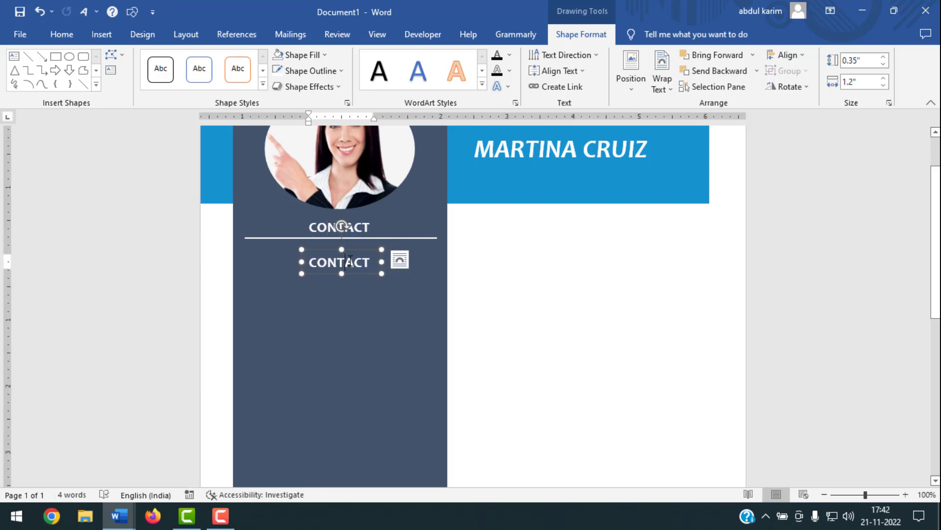
double_click(347, 262)
key("Delete")
type("000")
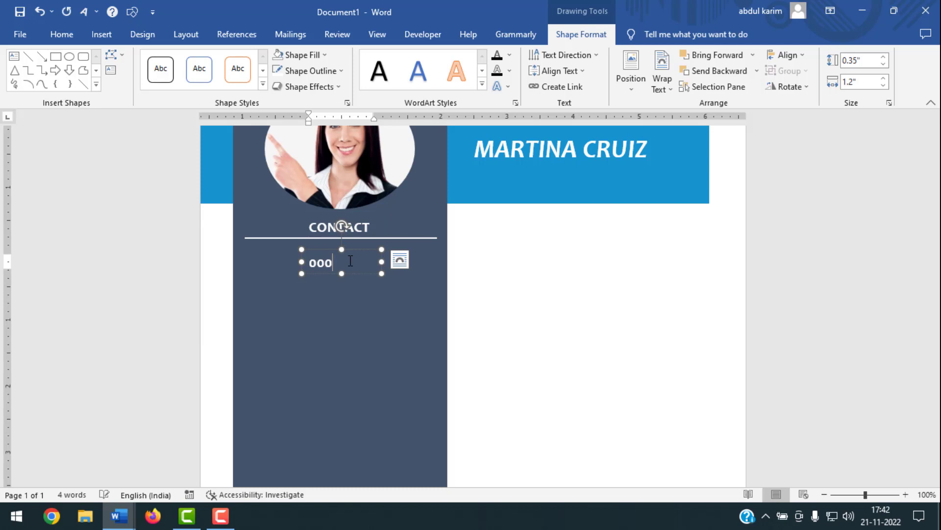
key("BackSpace")
type("-000-00")
key("BackSpace")
key("BackSpace")
key("BackSpace")
- Widen and reposition the phone box, then duplicate it below and select the copy's text
left_click_drag(302, 262, 281, 263)
left_click(366, 296)
left_click(353, 263)
left_click_drag(360, 249, 356, 243)
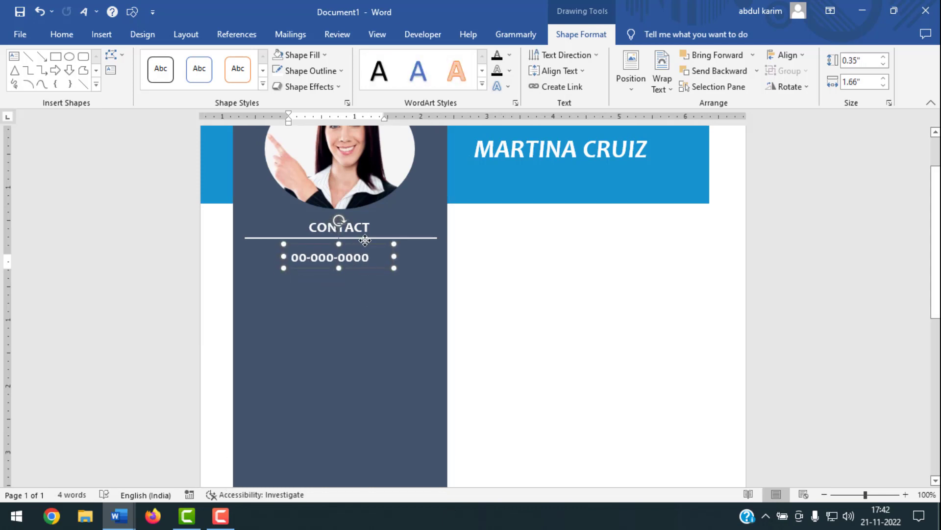
left_click(338, 261)
left_click(338, 253)
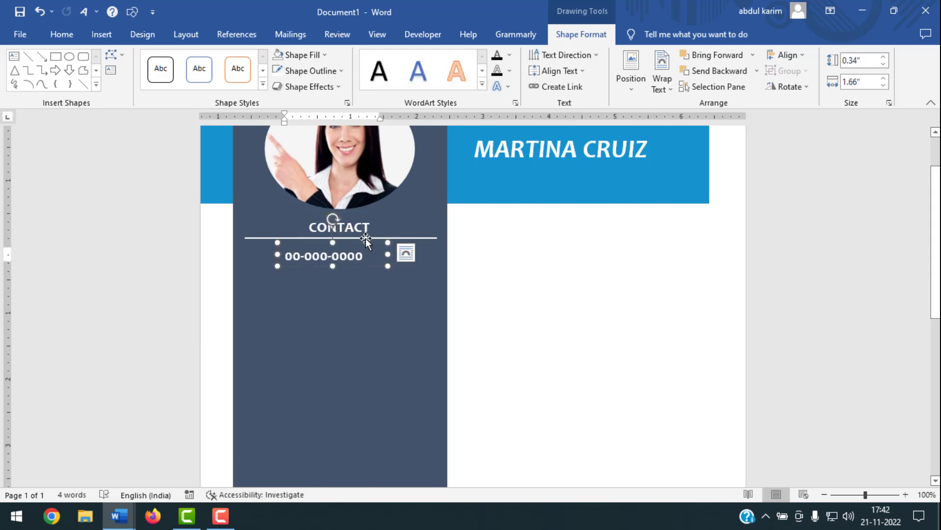
left_click_drag(362, 243, 356, 262)
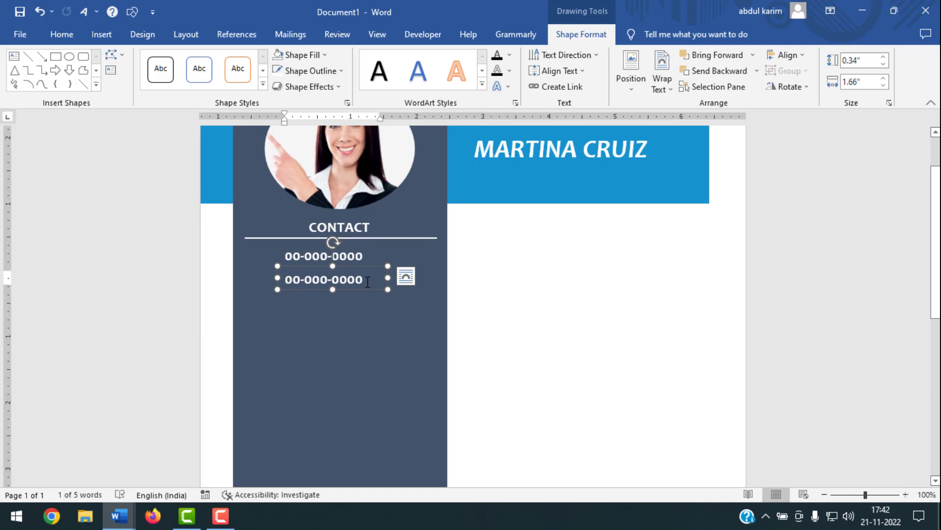
left_click_drag(368, 282, 222, 281)
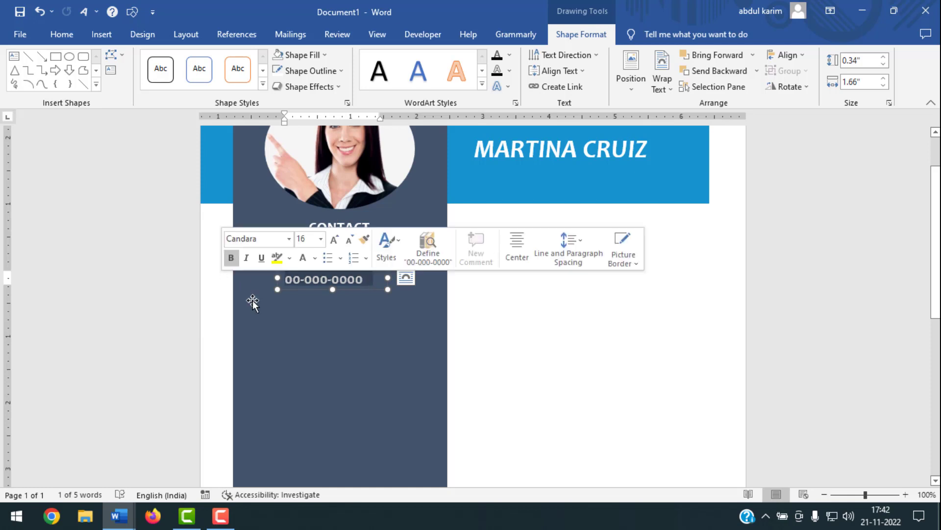
key("Delete")
mouse_move(119, 514)
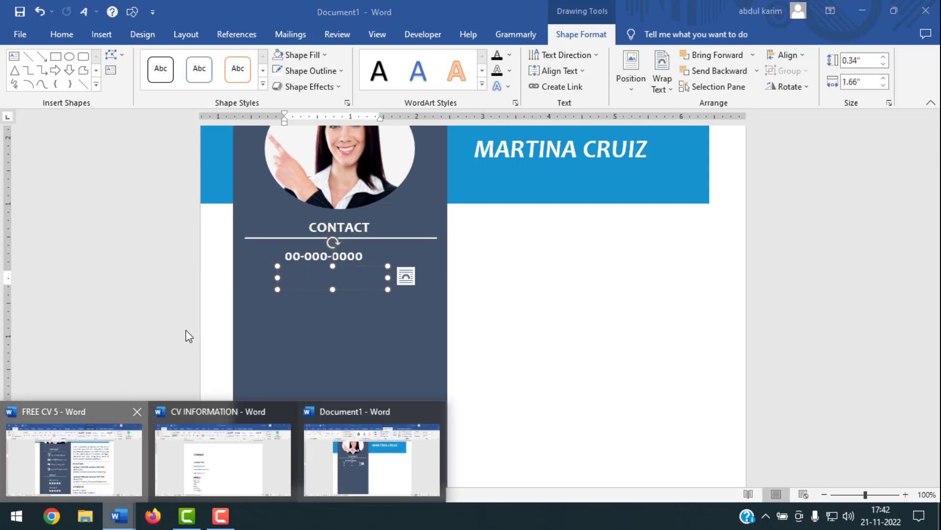
left_click(76, 451)
left_click(352, 248)
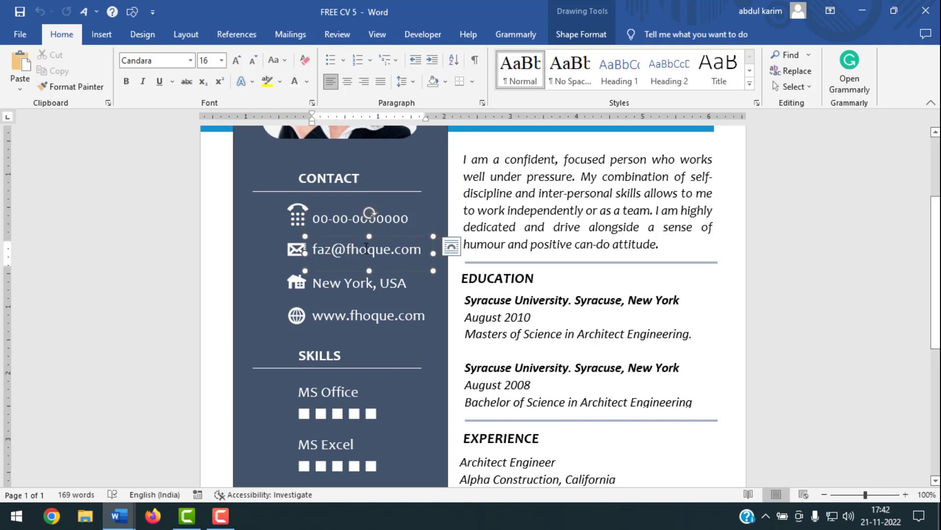
triple_click(366, 247)
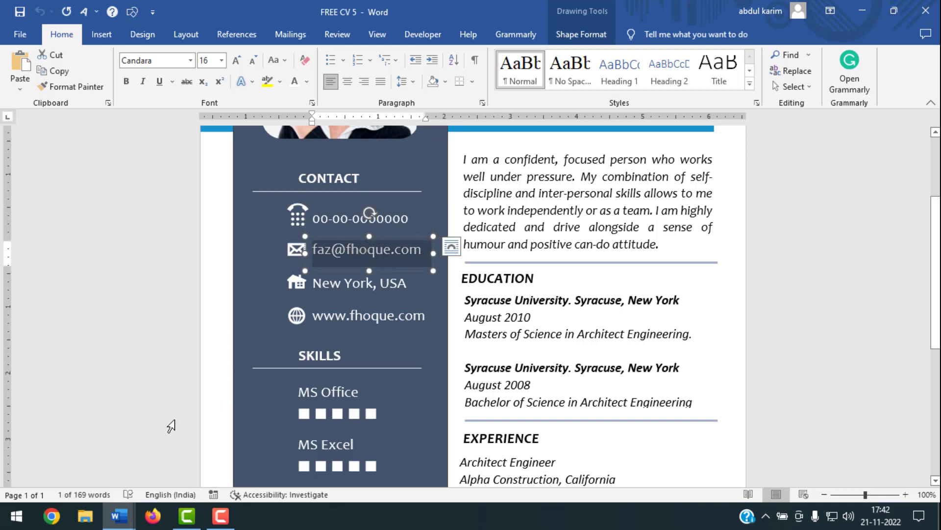
mouse_move(119, 515)
left_click(399, 456)
key("ctrl+v")
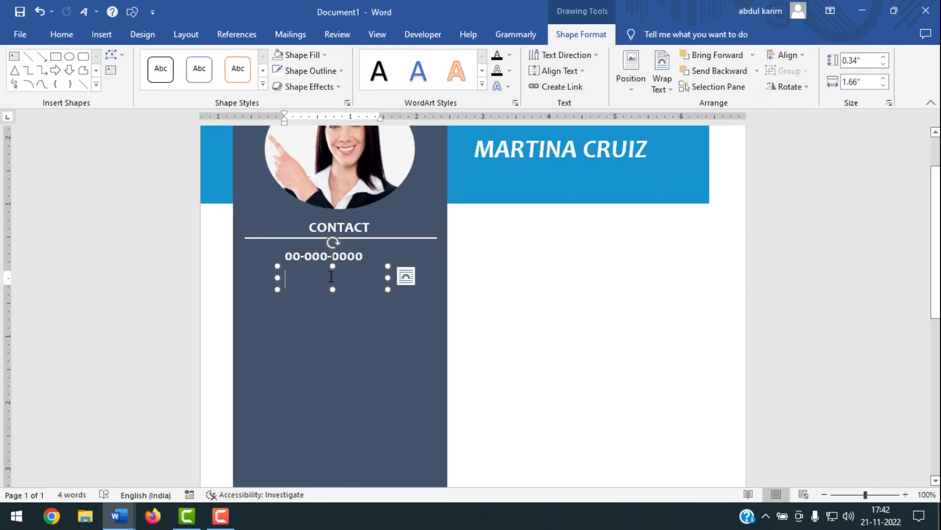
left_click_drag(414, 274, 411, 274)
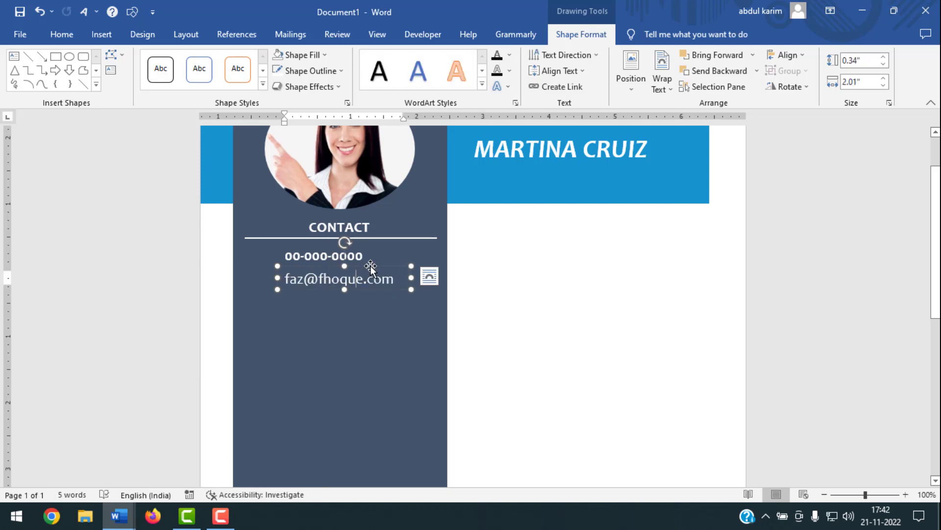
- Duplicate the e-mail box below it and replace its text with New York, USA from the reference CV
left_click_drag(371, 267, 363, 291)
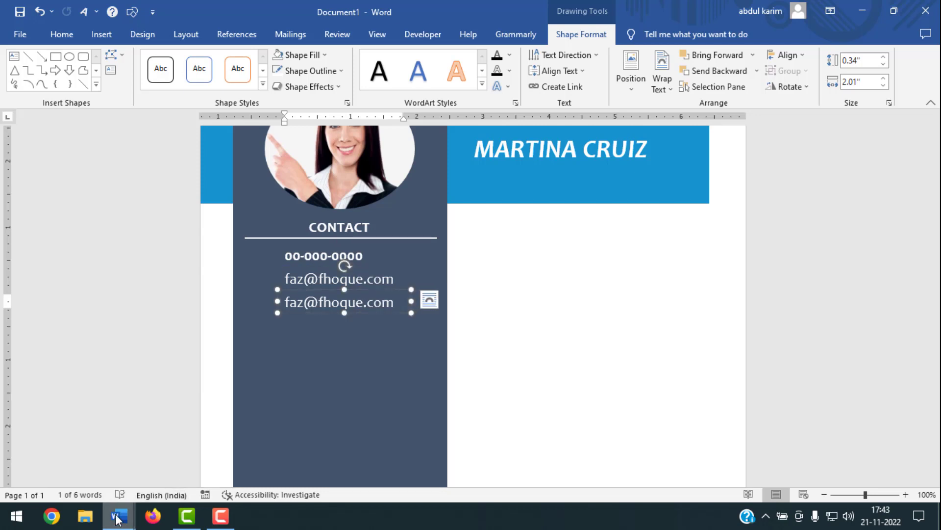
mouse_move(119, 515)
left_click(73, 457)
left_click(343, 283)
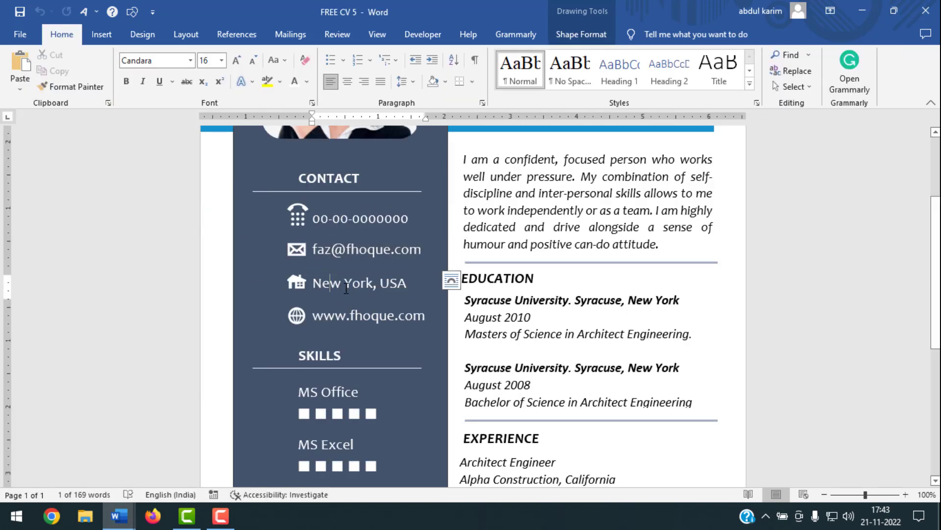
triple_click(359, 280)
key("ctrl+c")
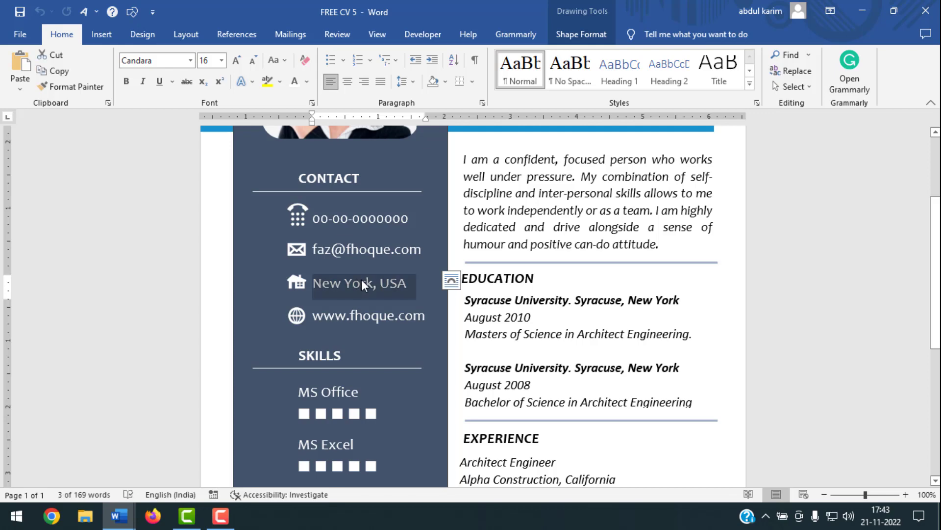
mouse_move(119, 515)
left_click(376, 466)
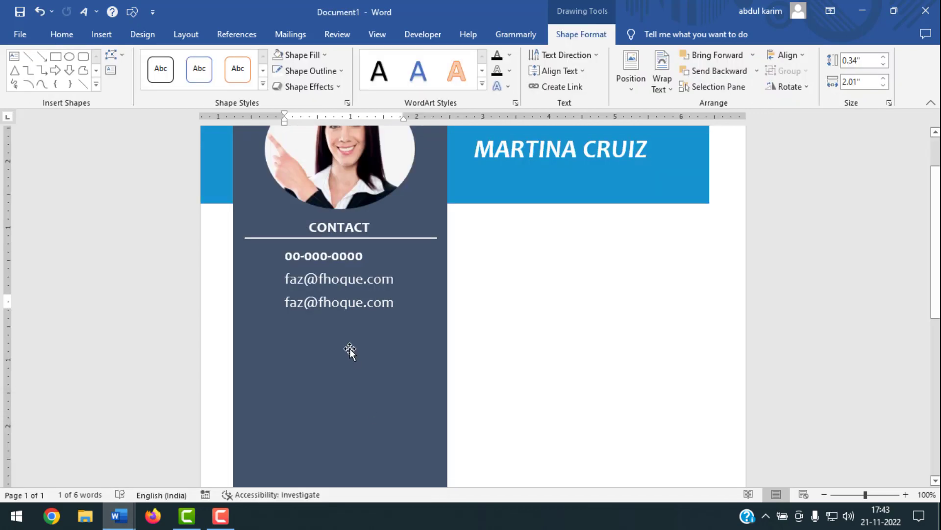
key("ctrl+v")
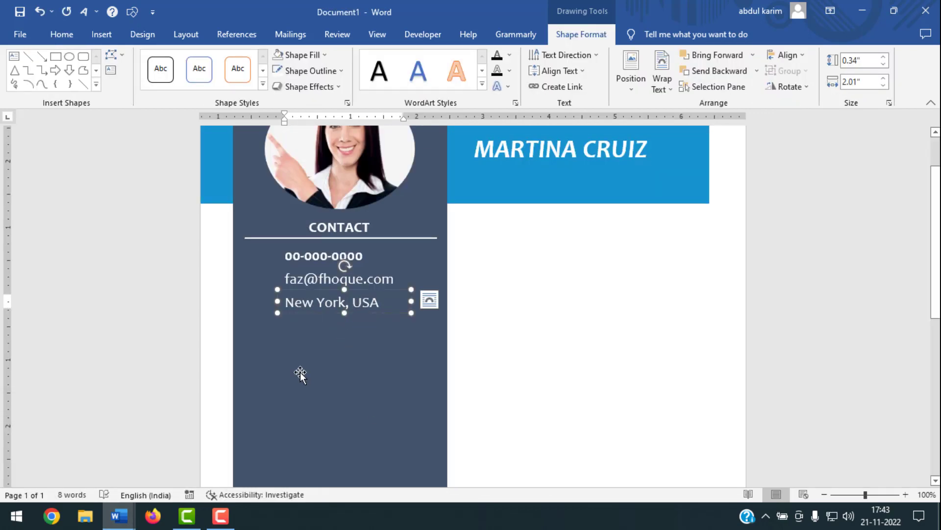
- Duplicate the New York, USA box just below it and clear its text
left_click(367, 343)
left_click(363, 288)
left_click_drag(363, 288, 357, 309)
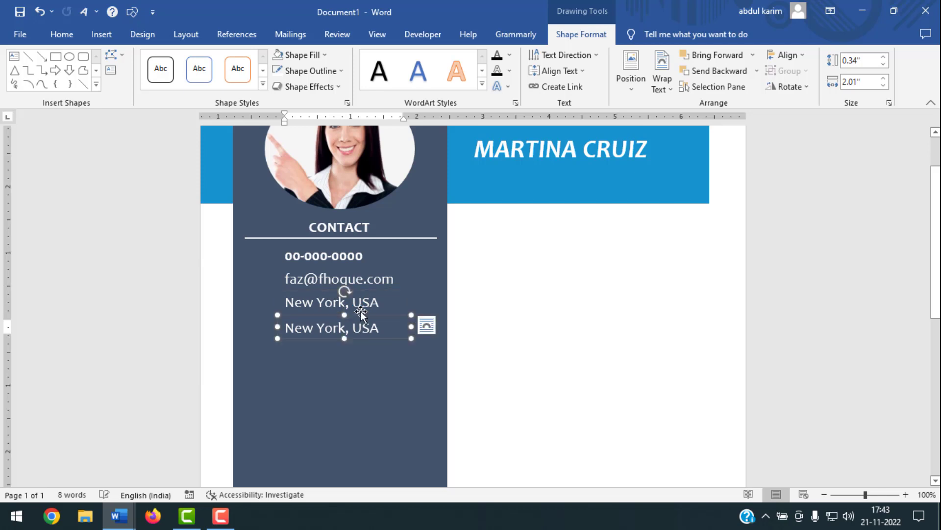
left_click(371, 328)
key("ctrl+a")
key("BackSpace")
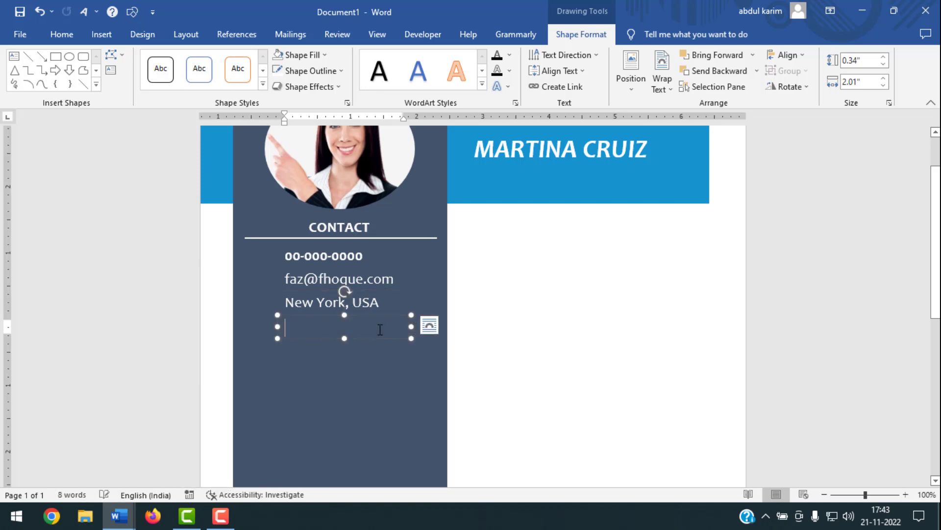
mouse_move(119, 505)
left_click(117, 467)
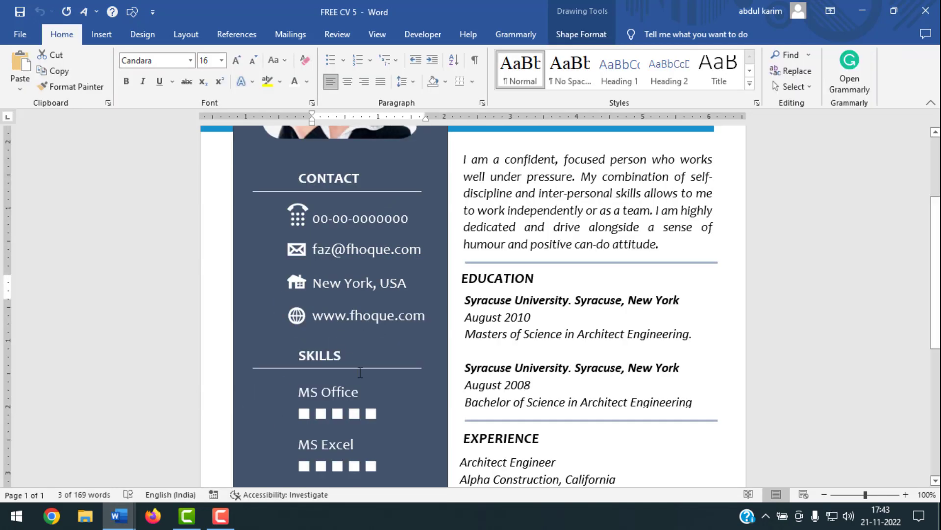
left_click(377, 319)
key("ctrl+a")
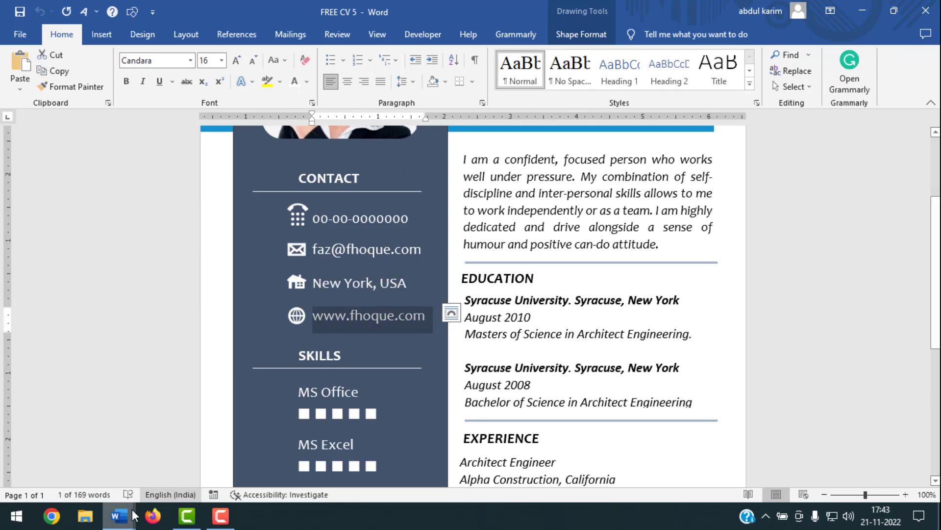
mouse_move(119, 515)
left_click(371, 462)
key("ctrl+v")
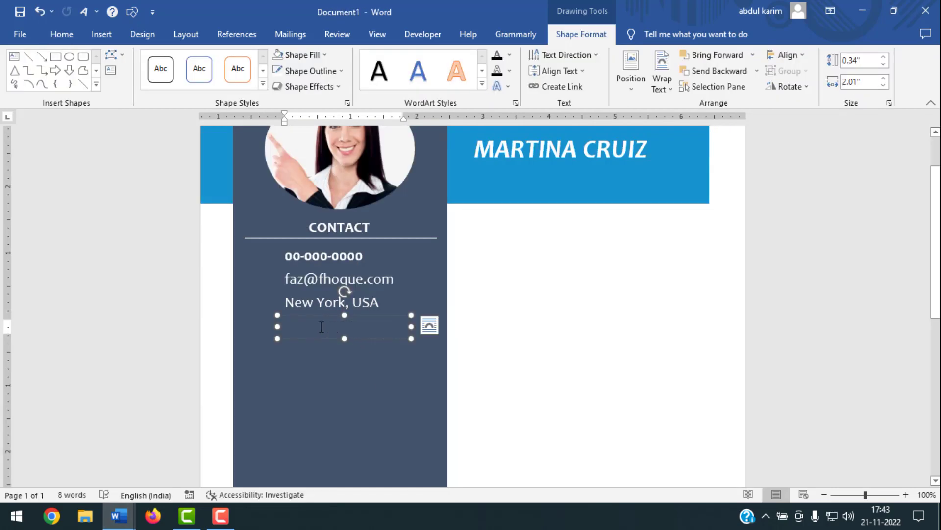
left_click(342, 378)
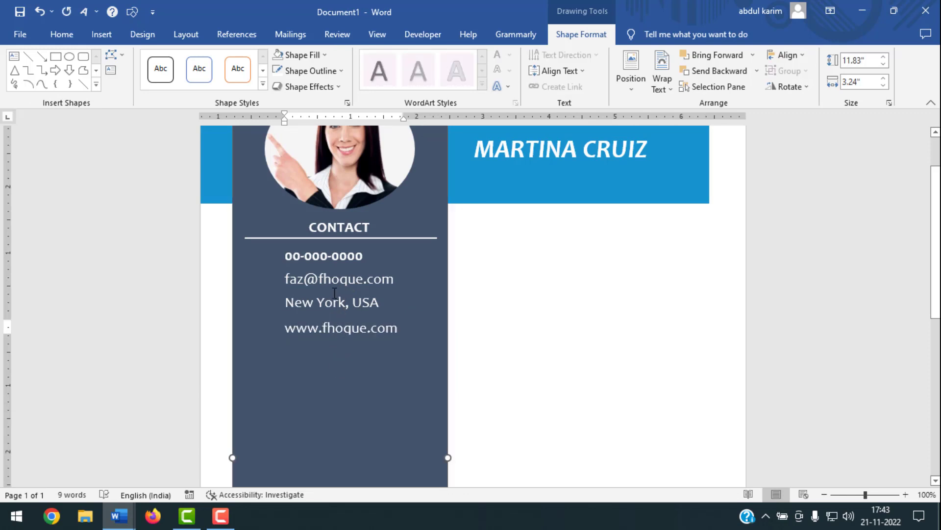
left_click(330, 326)
left_click_drag(346, 314, 345, 310)
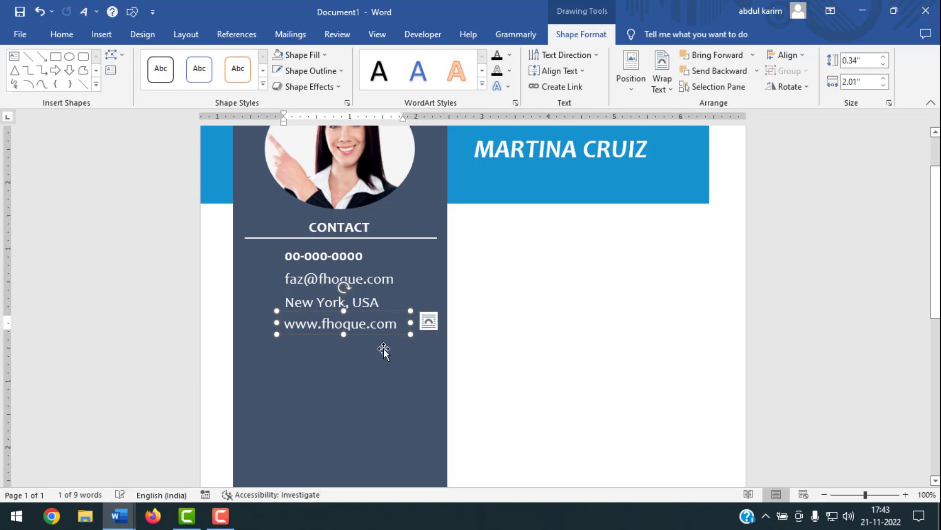
left_click(384, 348)
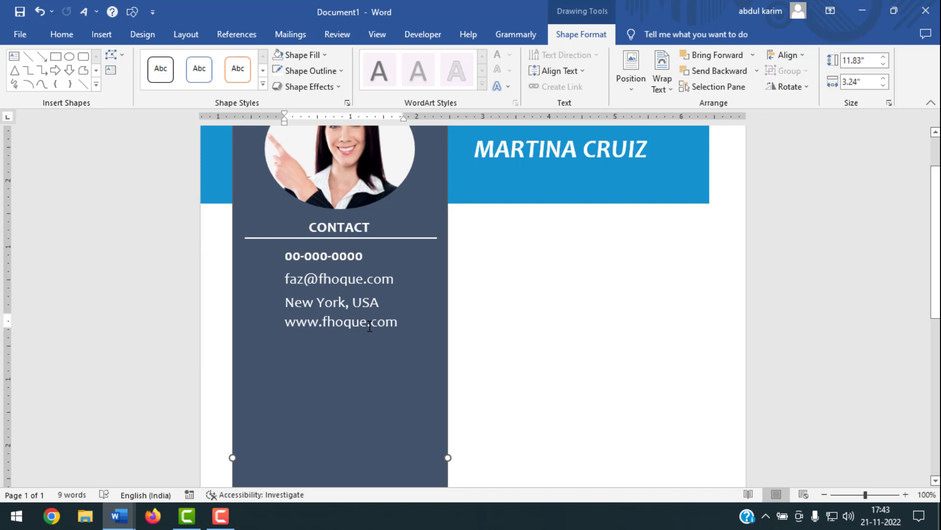
left_click(100, 34)
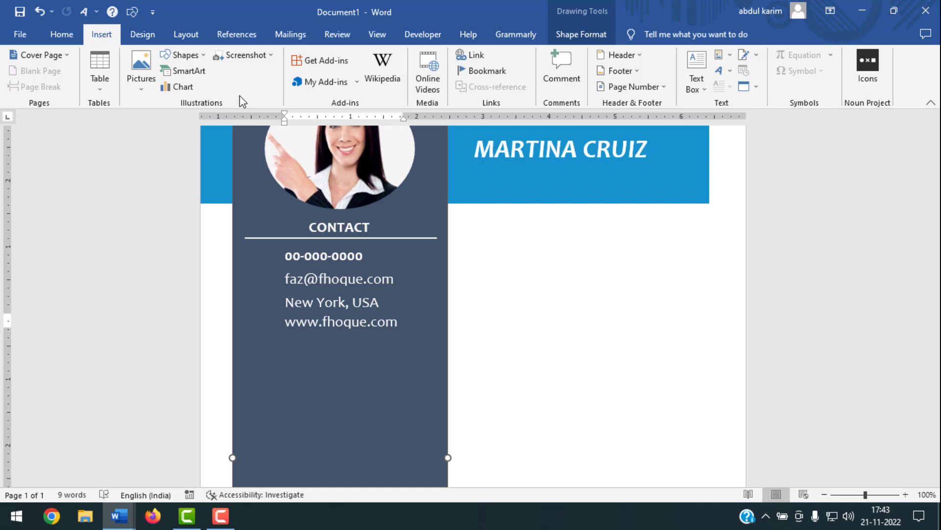
- Open the Noun Project Icons gallery from the Insert tab, dismissing the Office Add-ins store first
left_click(322, 59)
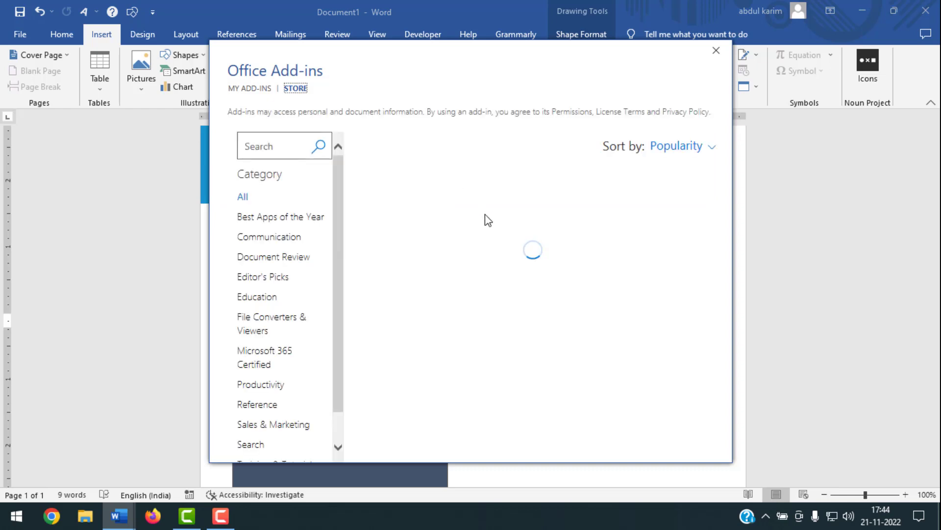
scroll(567, 311, "down", 4)
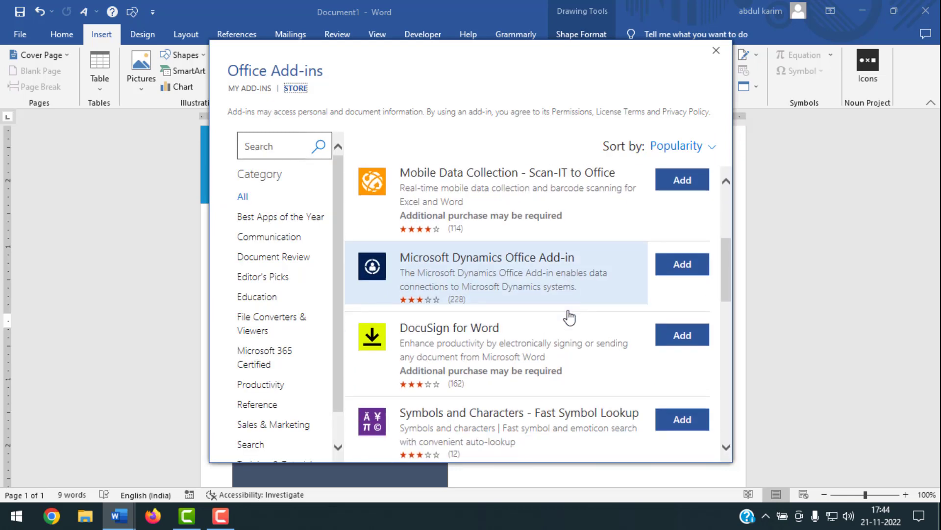
scroll(584, 305, "up", 4)
left_click(716, 49)
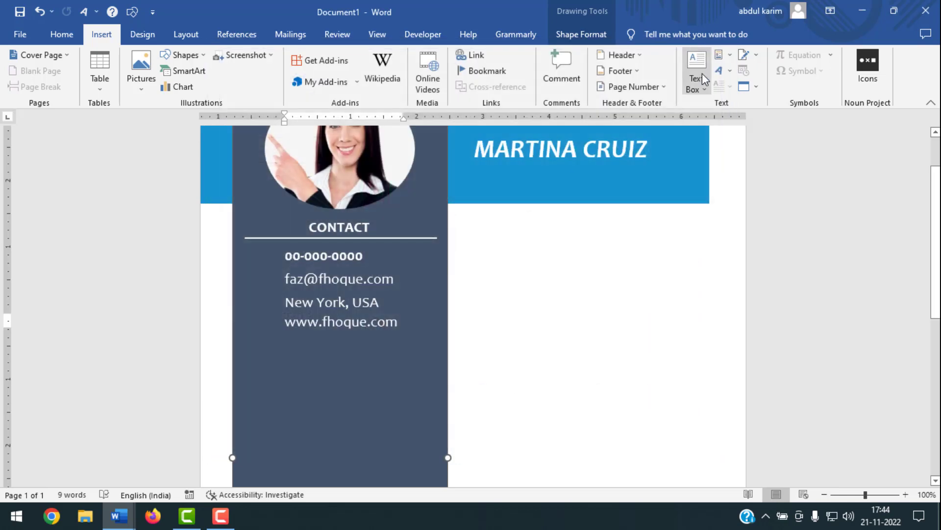
left_click(868, 66)
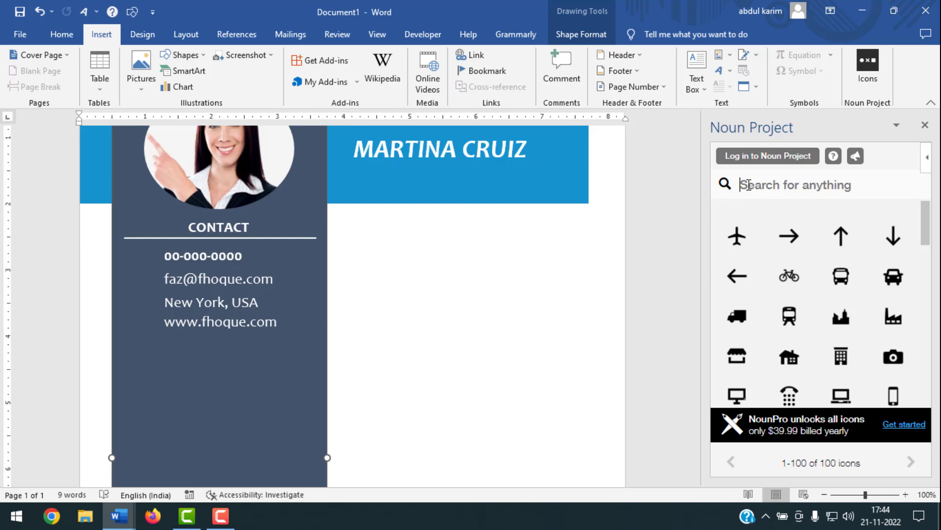
- Search Noun Project for PHONE and insert the Telephone icon into the résumé
type("PHONE")
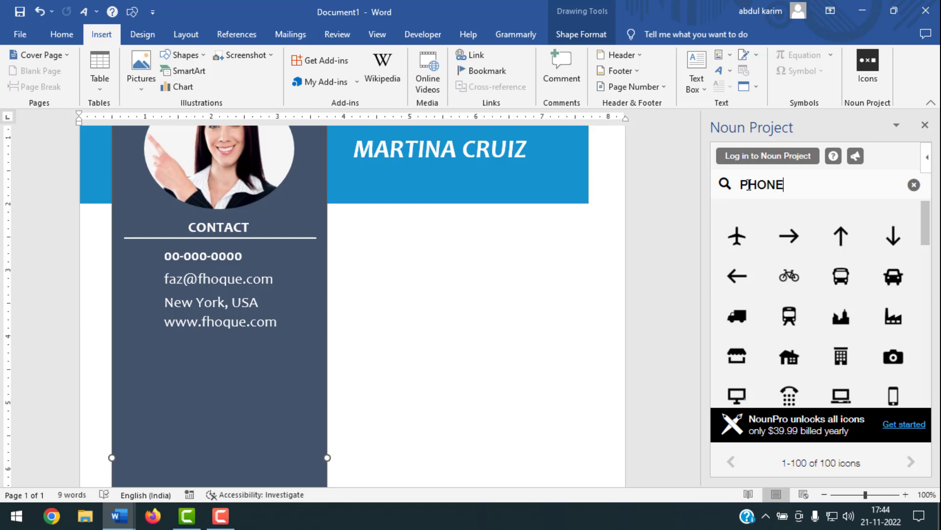
key("Return")
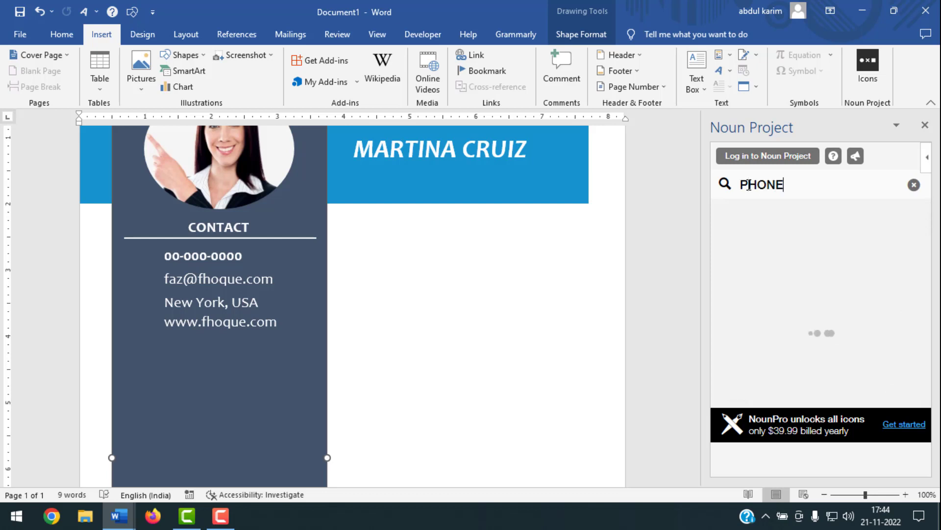
scroll(393, 294, "up", 2)
left_click(393, 294)
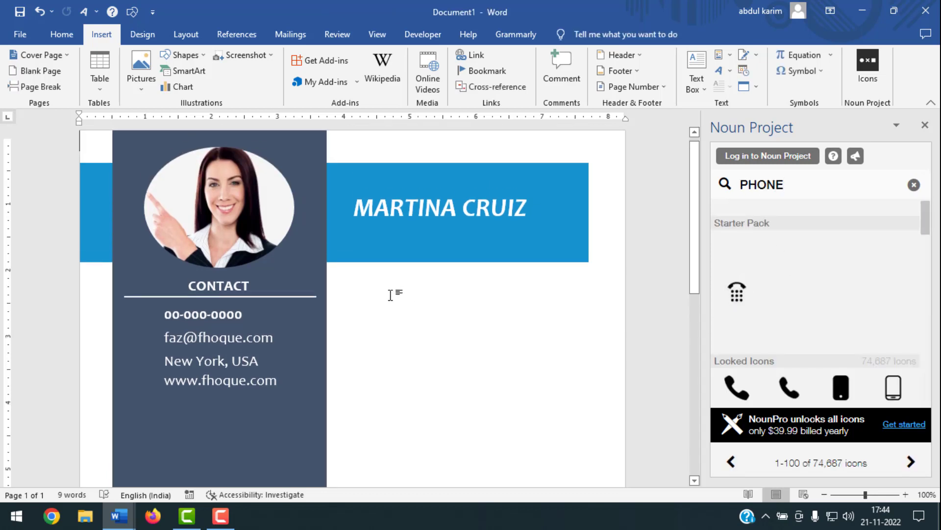
left_click(737, 295)
scroll(816, 294, "down", 3)
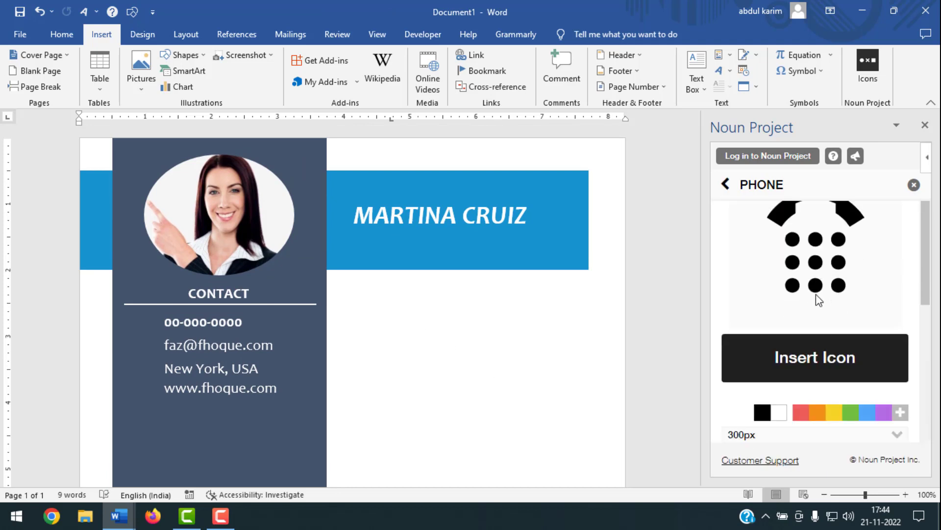
left_click(793, 323)
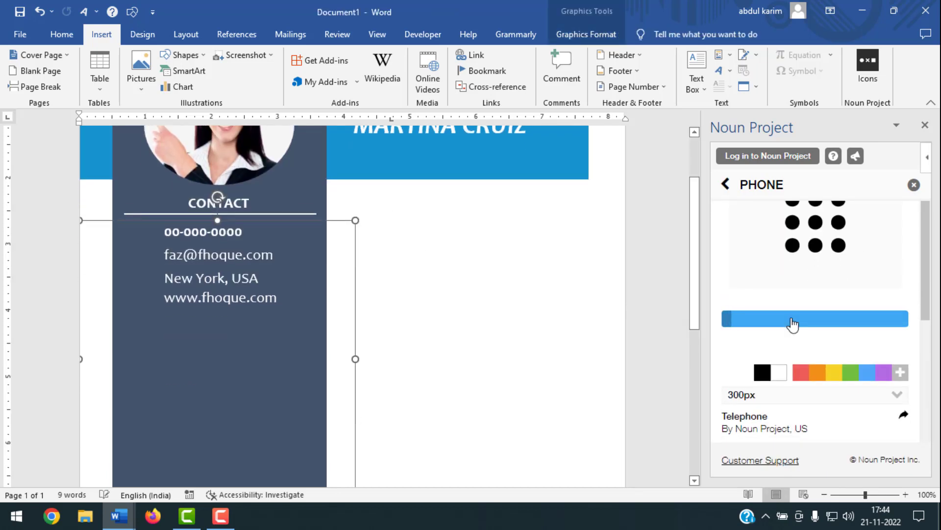
- Set the telephone icon to In Front of Text and fill it white
left_click(585, 33)
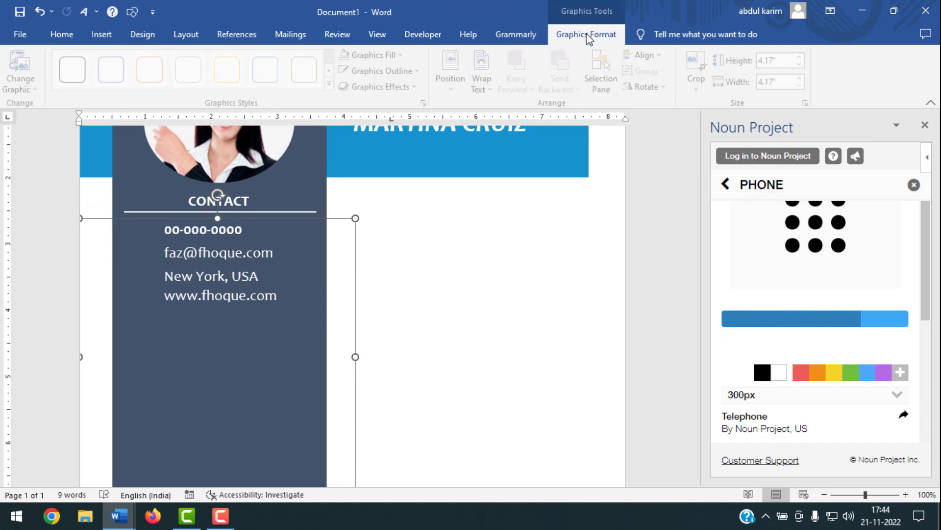
left_click(490, 88)
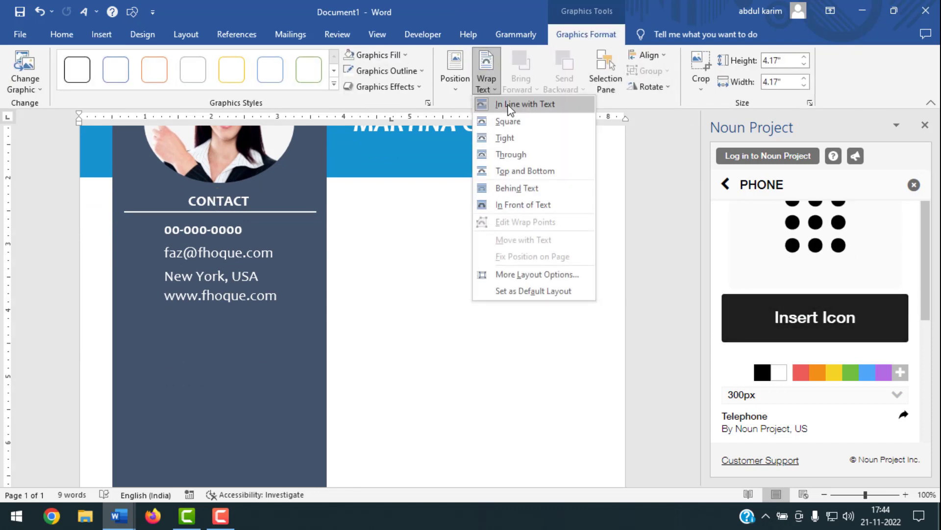
left_click(502, 205)
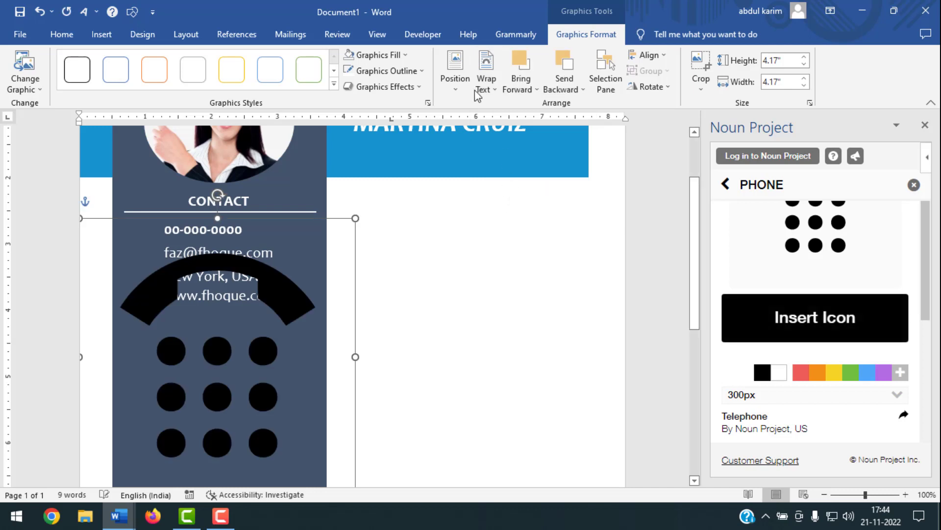
left_click(406, 55)
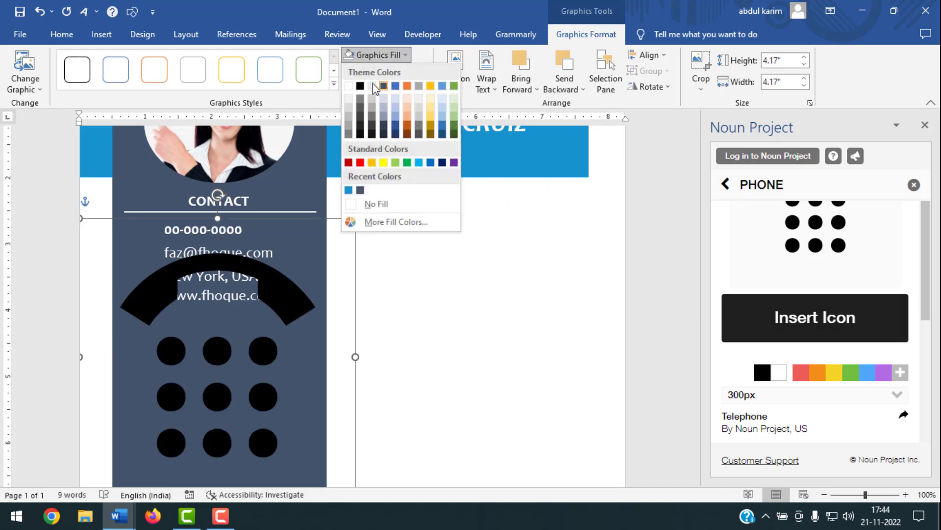
left_click(348, 86)
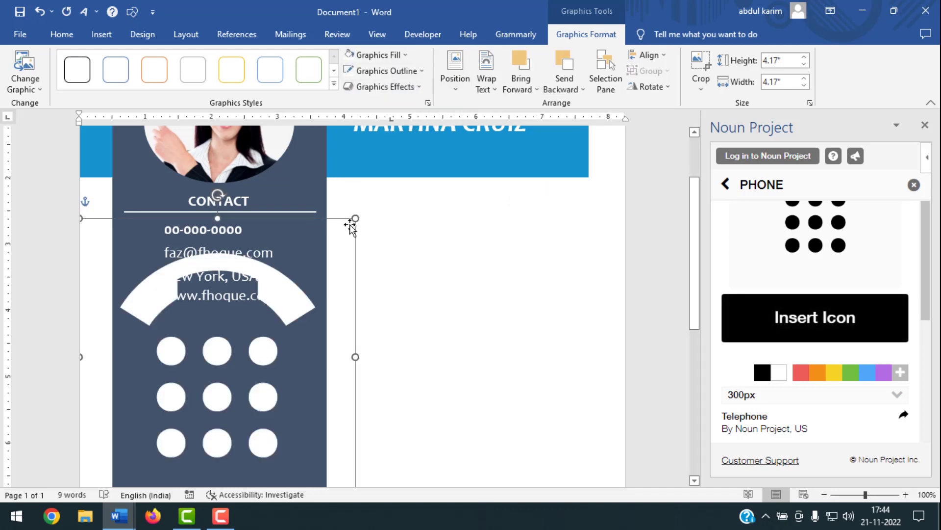
- Shrink the white phone icon to 0.28" and place it beside 00-000-0000
scroll(354, 223, "down", 1)
left_click_drag(355, 184, 191, 346)
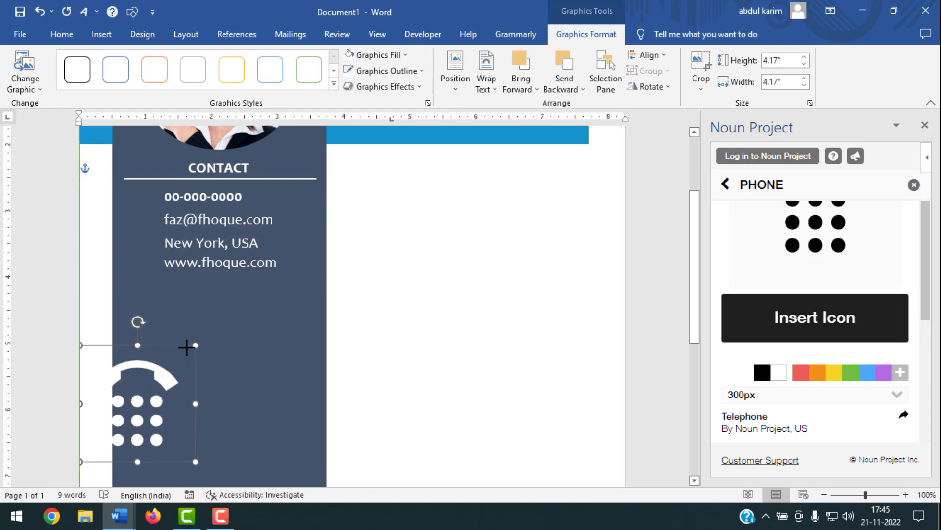
scroll(201, 314, "down", 4)
left_click_drag(193, 215, 184, 284)
scroll(225, 295, "up", 4)
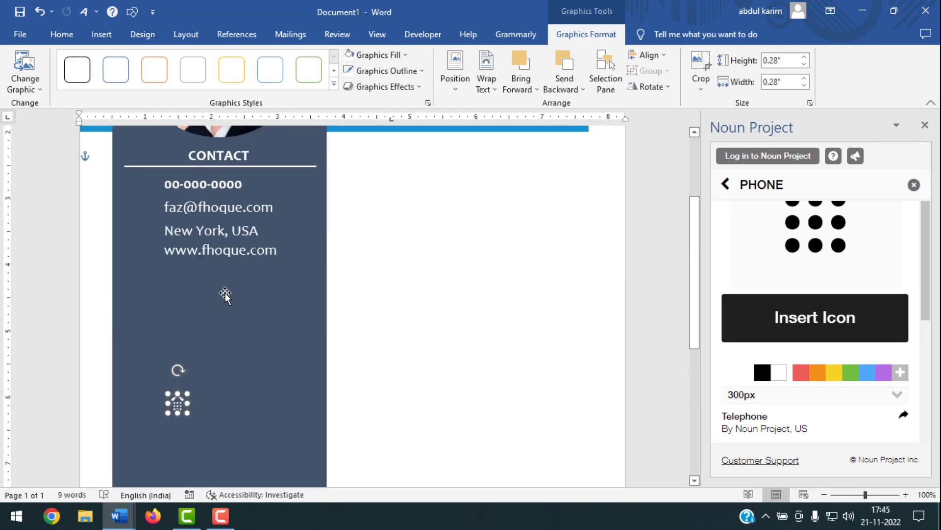
left_click_drag(177, 403, 152, 180)
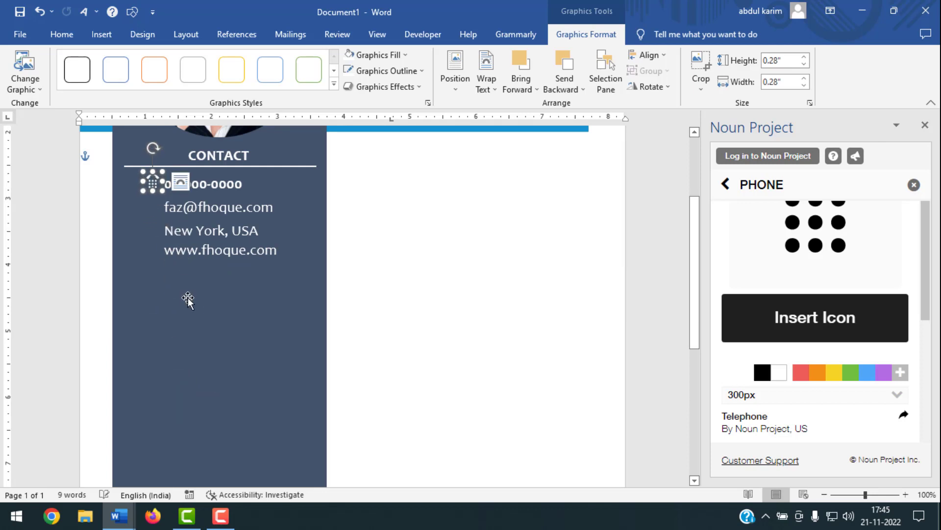
left_click(195, 315)
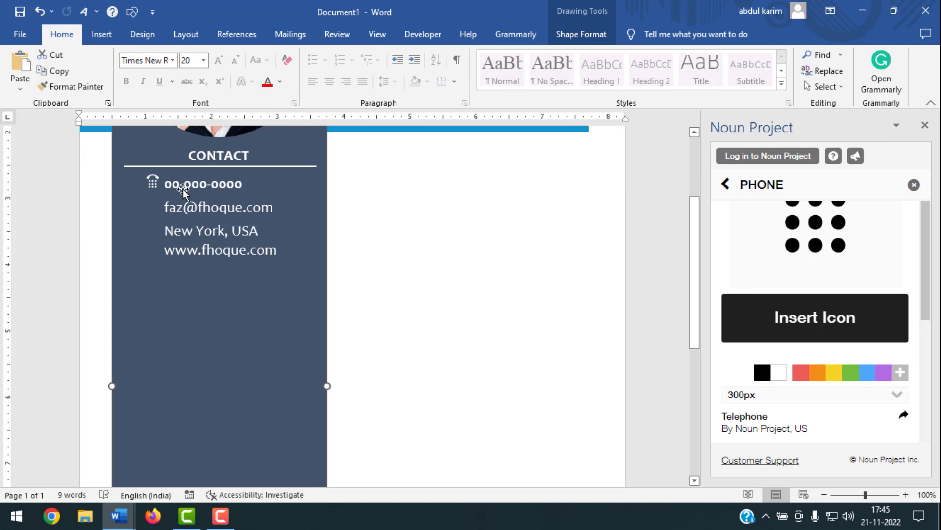
left_click(152, 184)
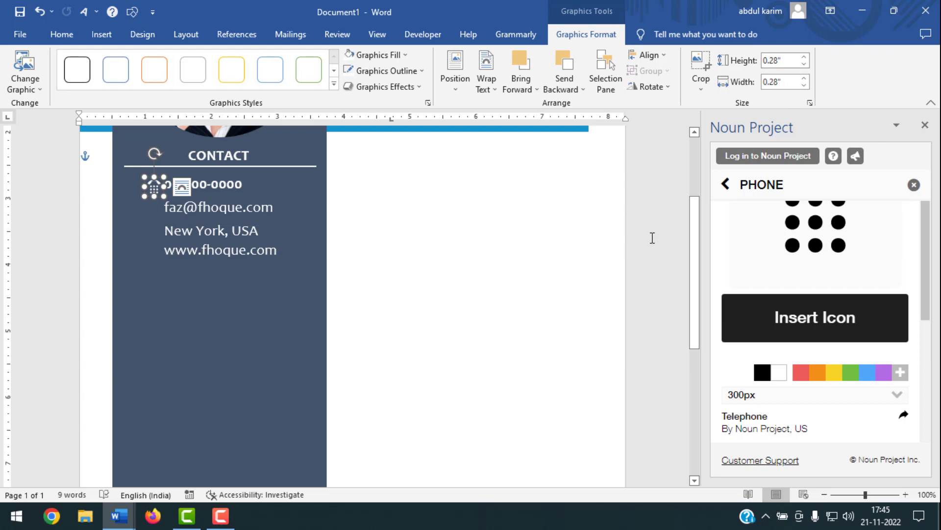
- Insert a white EMAIL envelope icon in front of text, sized beside the e-mail line
left_click(382, 246)
left_click(838, 181)
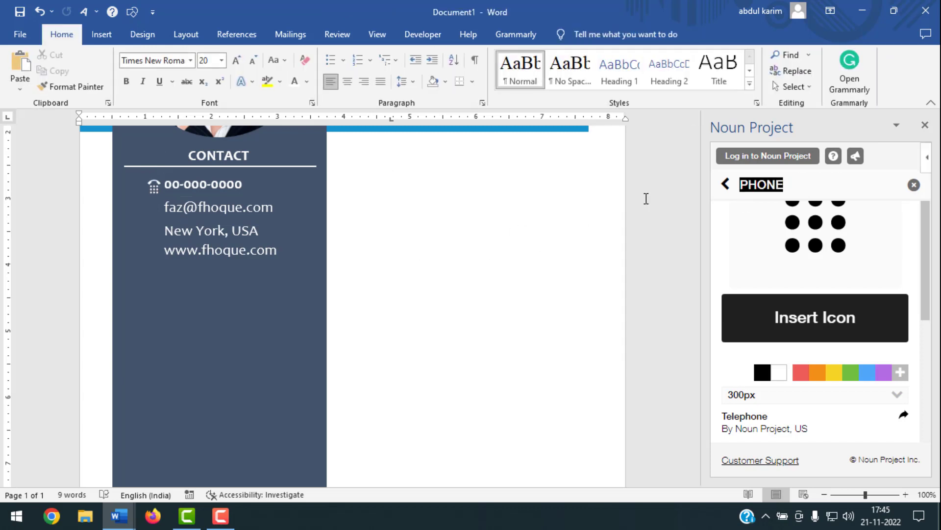
key("BackSpace")
type("EMAIL")
key("Return")
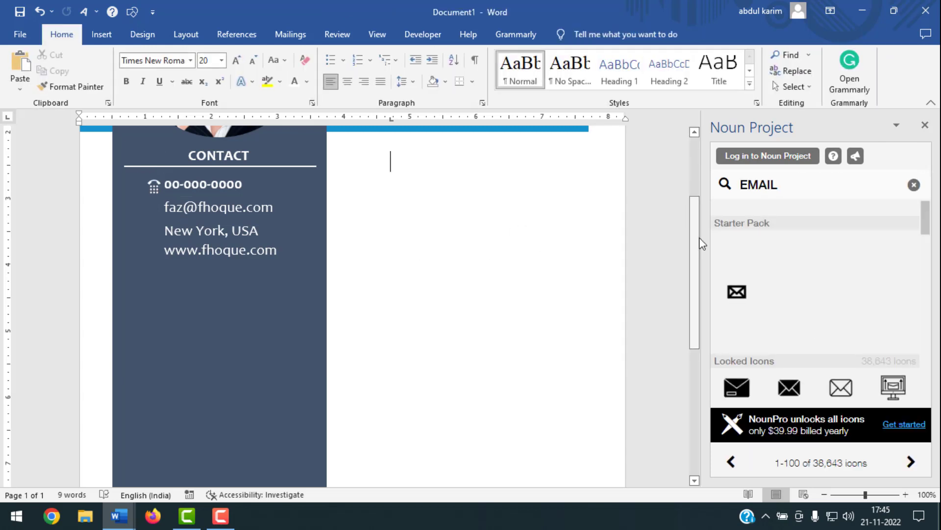
left_click(736, 292)
left_click(815, 416)
left_click(486, 81)
left_click(505, 204)
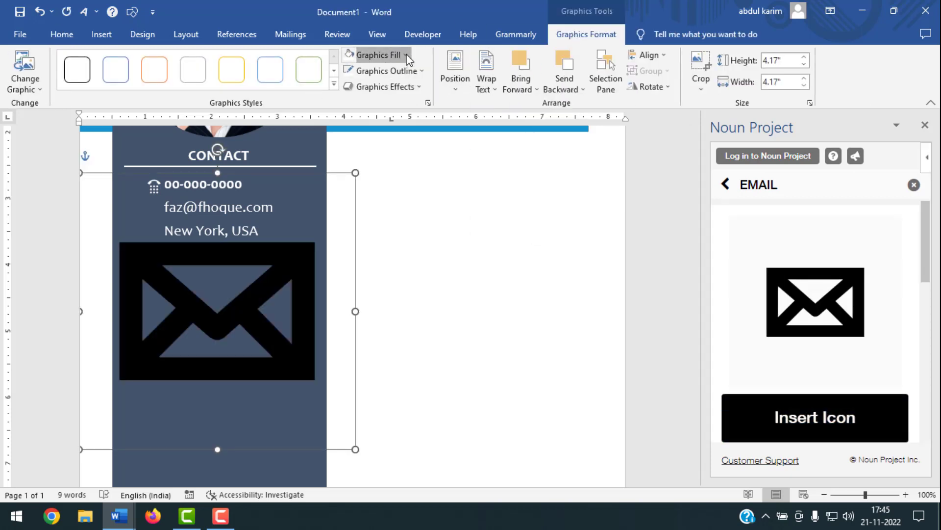
left_click(406, 57)
left_click_drag(356, 172, 156, 210)
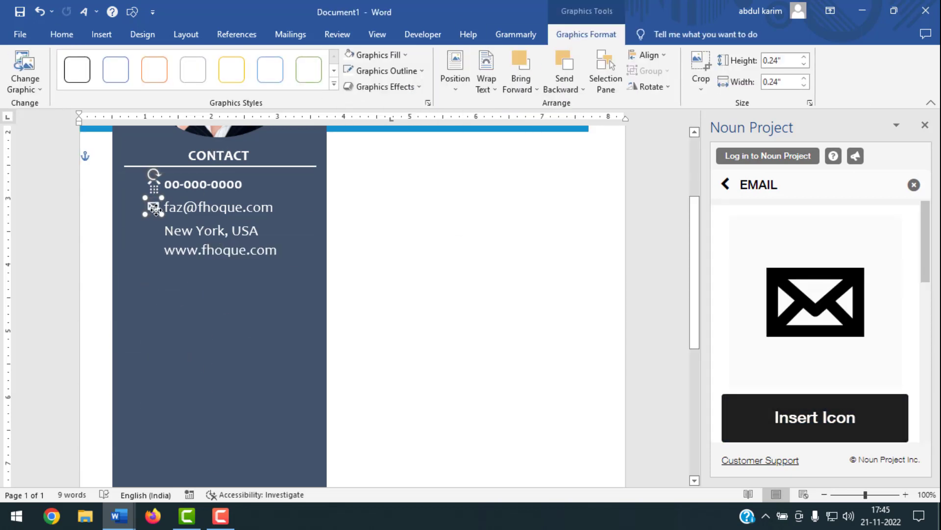
- Insert a white HOUSE icon in front of text, sized and placed beside New York, USA
type("HOUSE")
key("Return")
left_click(540, 216)
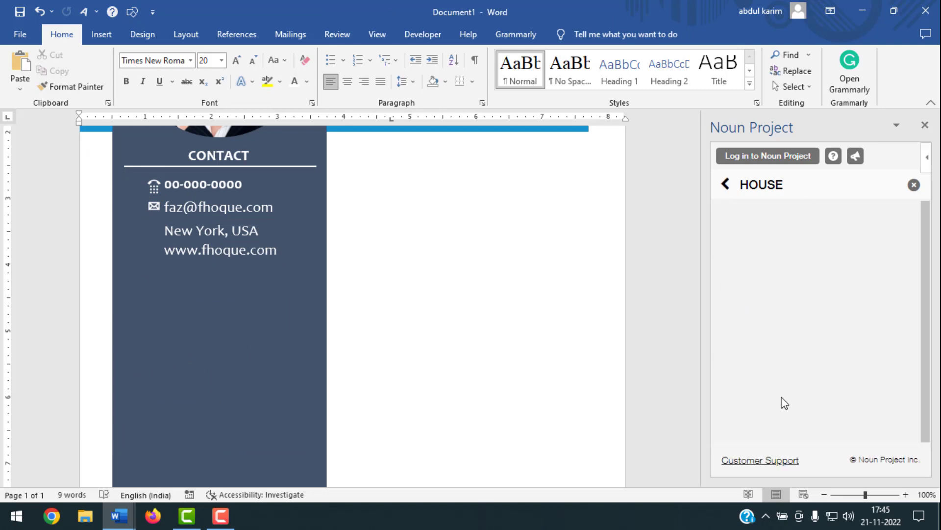
left_click(785, 410)
left_click(487, 81)
left_click(505, 204)
left_click(406, 57)
left_click(350, 86)
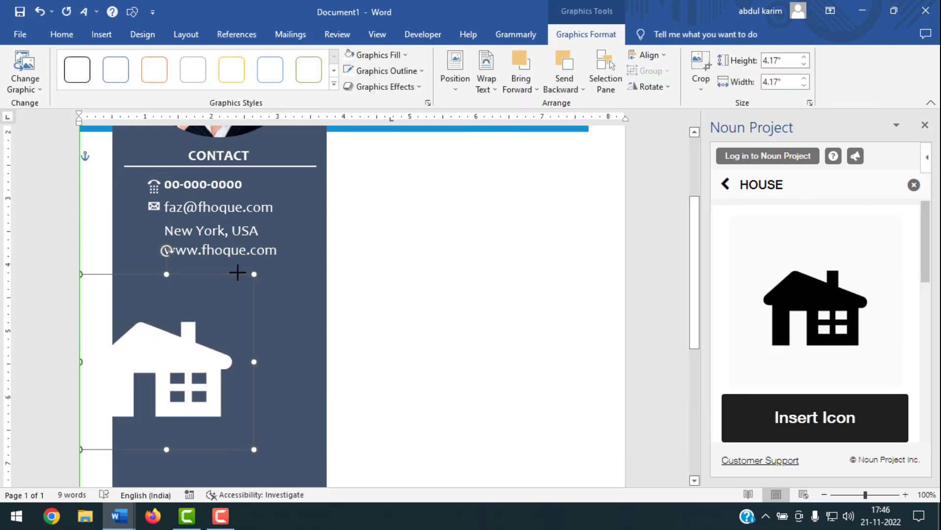
left_click_drag(238, 273, 167, 238)
left_click(153, 228)
left_click(154, 228)
left_click(154, 228)
left_click(154, 230)
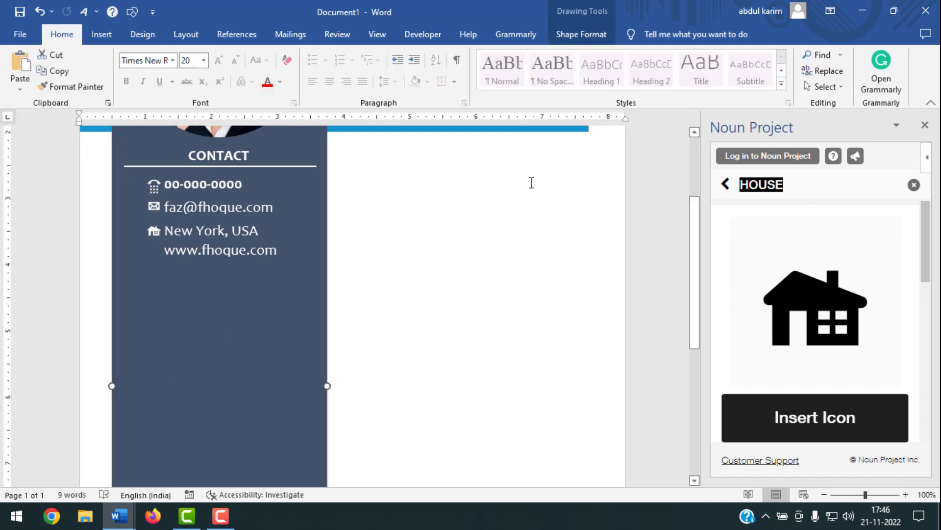
- Insert a white EARTH globe icon in front of text, sized beside the website line
type("EARTH")
key("Return")
left_click(738, 290)
left_click(840, 407)
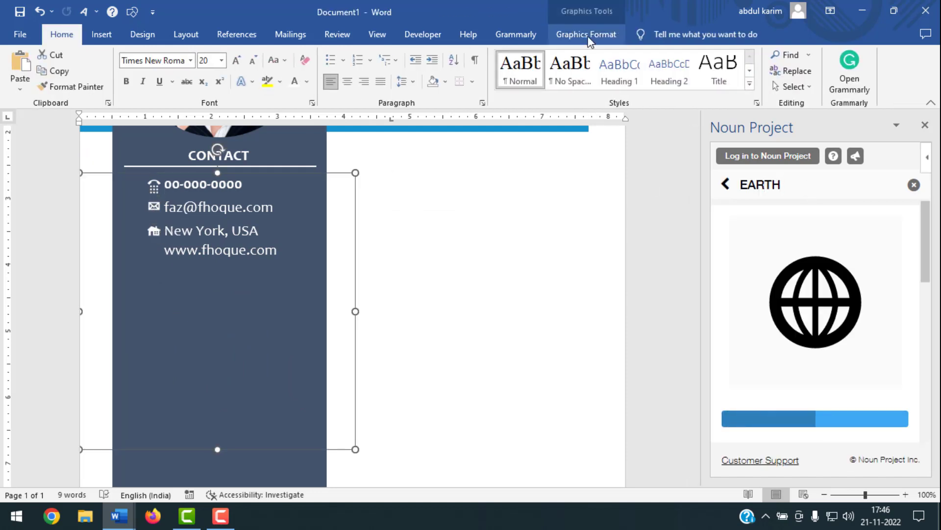
left_click(589, 38)
left_click(486, 84)
left_click(515, 204)
left_click_drag(356, 173, 152, 239)
left_click(205, 308)
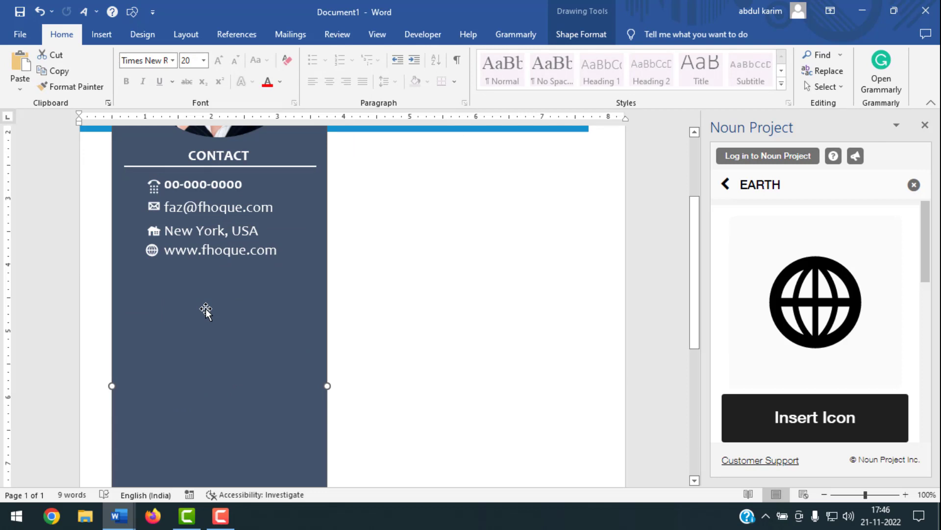
- Copy the CONTACT heading and divider below the contact list and retype the heading as SKILLS
scroll(181, 270, "down", 1)
scroll(185, 274, "up", 1)
scroll(204, 343, "up", 3)
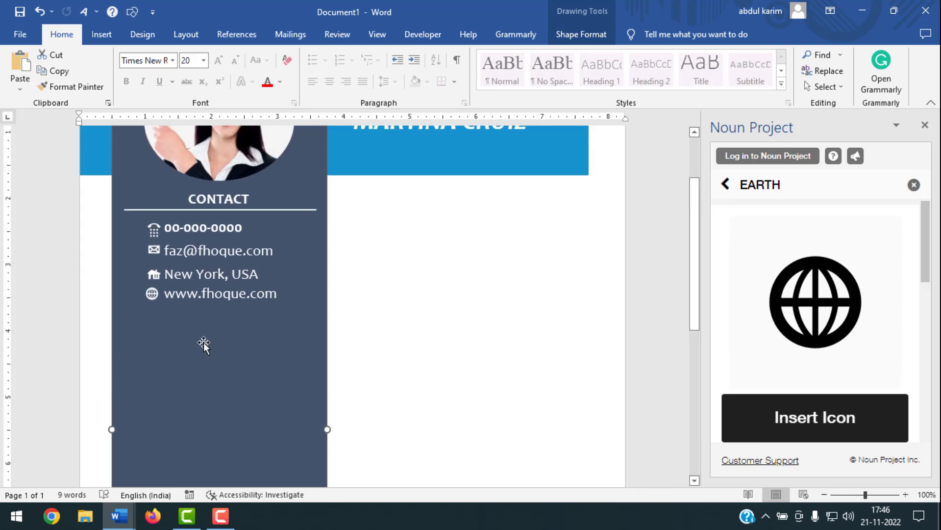
left_click(250, 220)
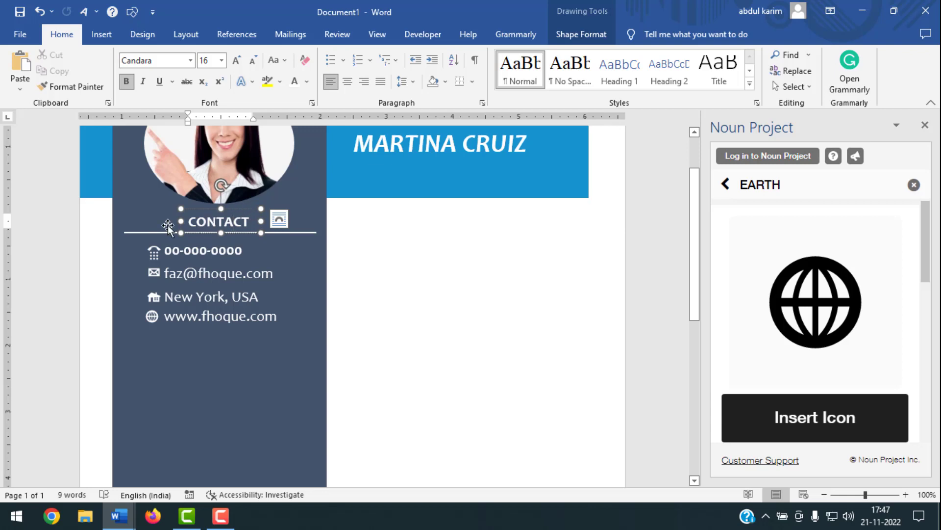
left_click(142, 232, "shift")
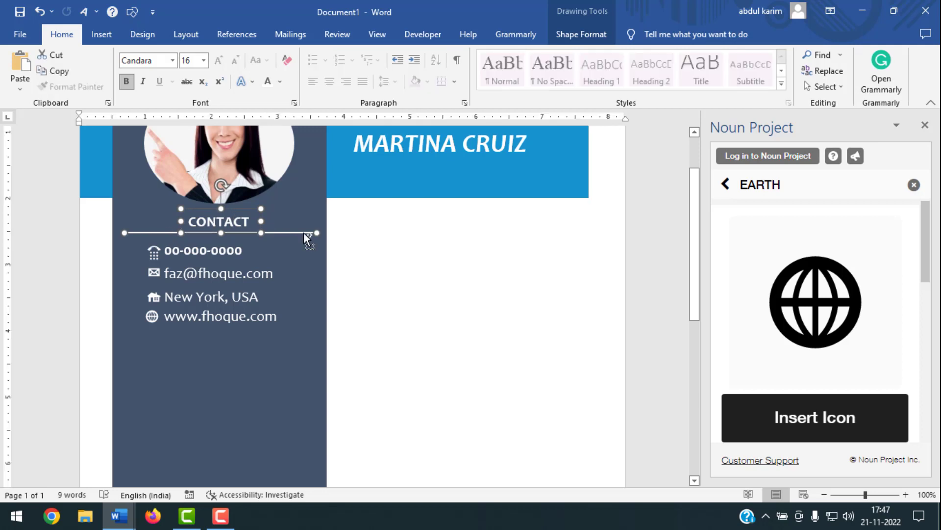
left_click_drag(303, 233, 282, 347)
left_click(252, 339)
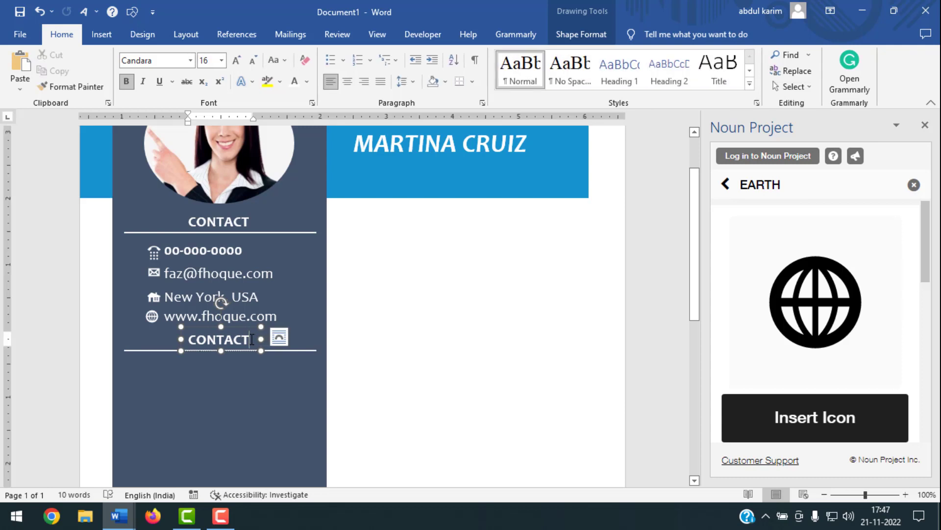
key("BackSpace")
key("BackSpace")
key("BackSpace")
key("BackSpace")
key("BackSpace")
key("BackSpace")
type("SKILLS")
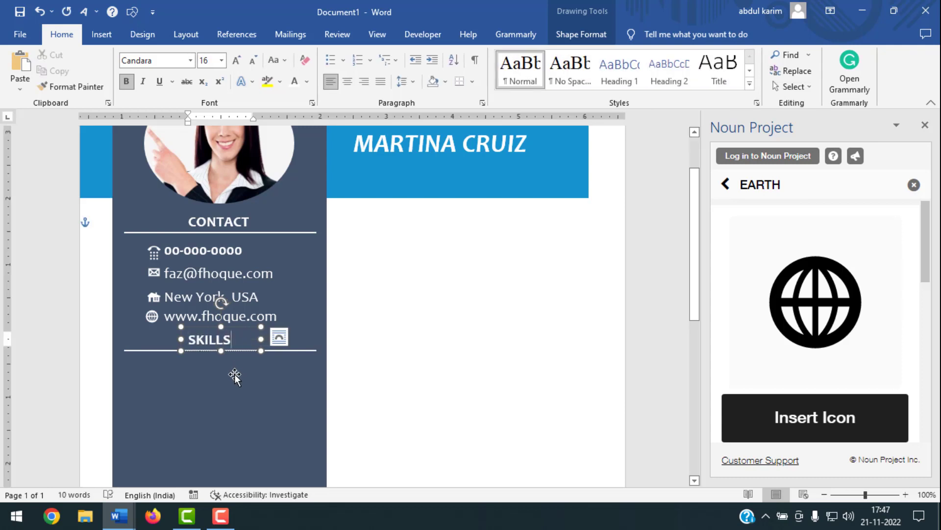
left_click(179, 404)
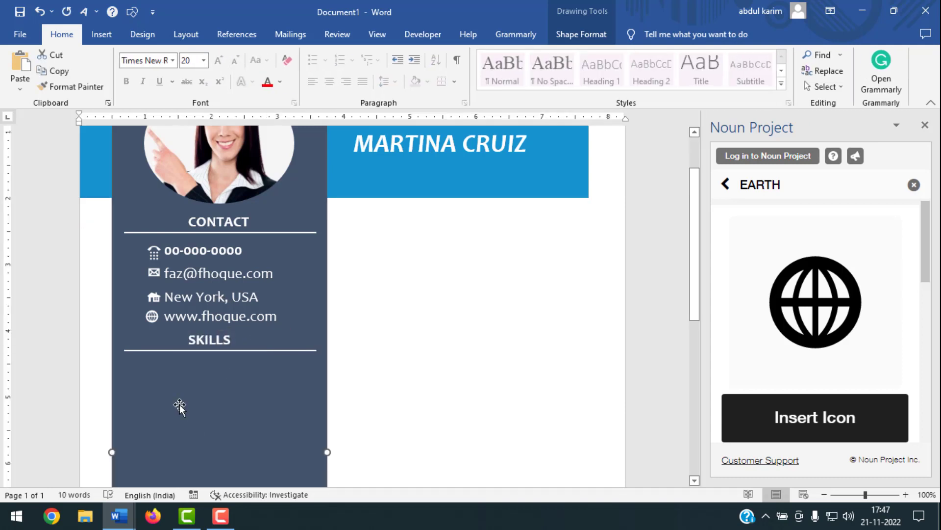
left_click(119, 515)
left_click(74, 459)
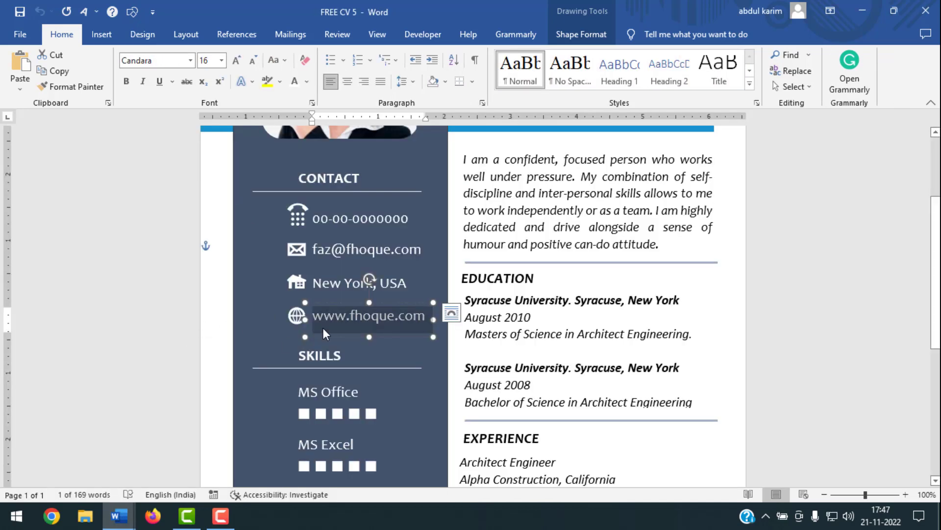
scroll(323, 334, "down", 3)
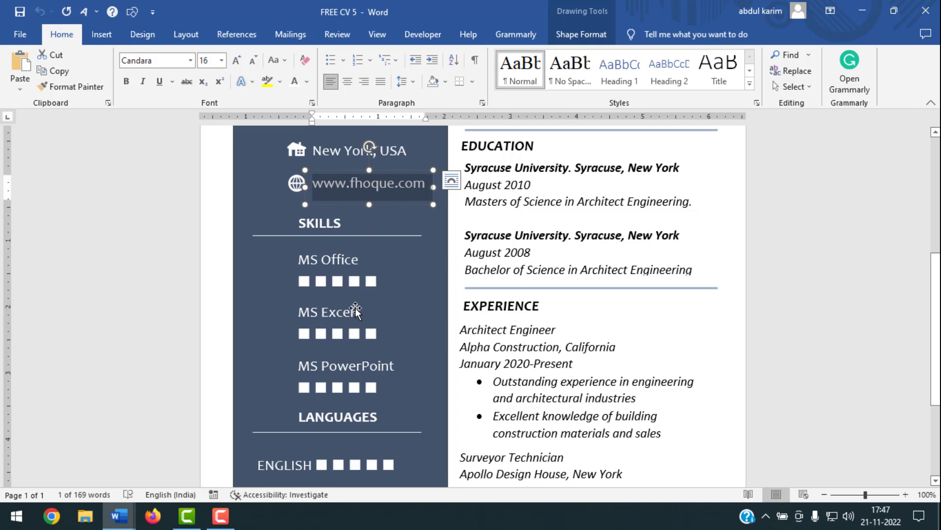
mouse_move(120, 515)
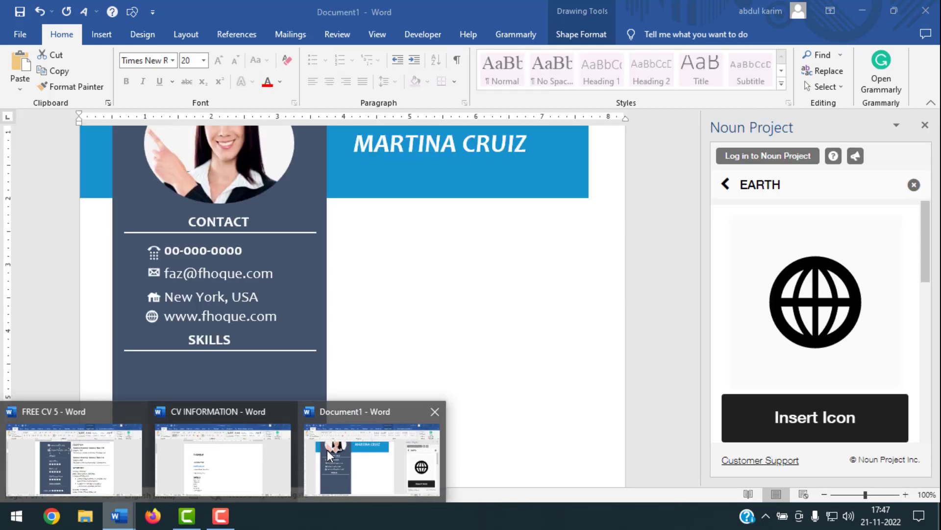
left_click(327, 449)
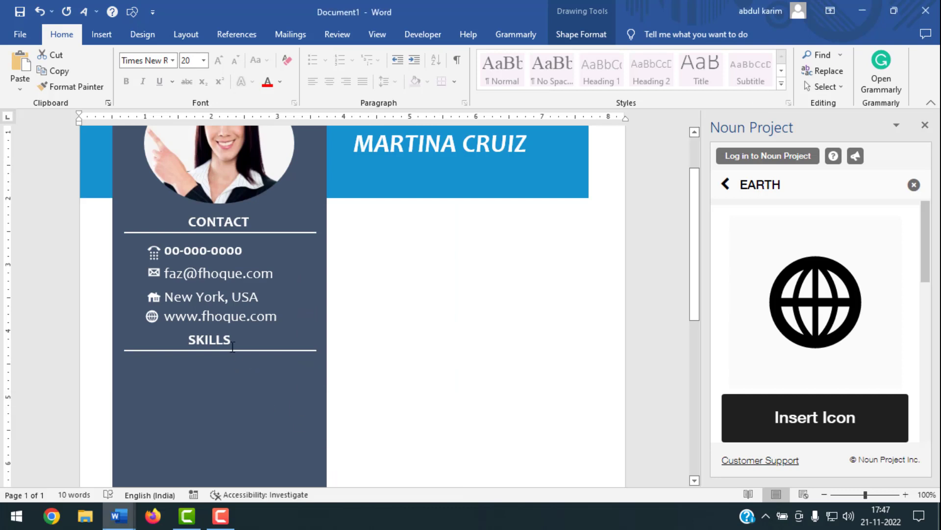
scroll(184, 272, "down", 2)
- Copy the website text box under SKILLS, retype it as MS Office, and add an empty second line
left_click(224, 217)
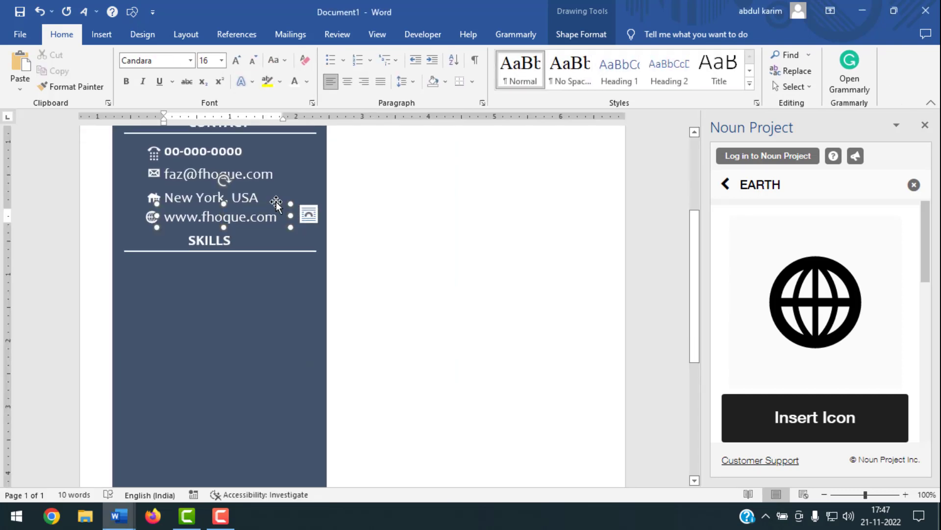
left_click_drag(276, 203, 265, 248)
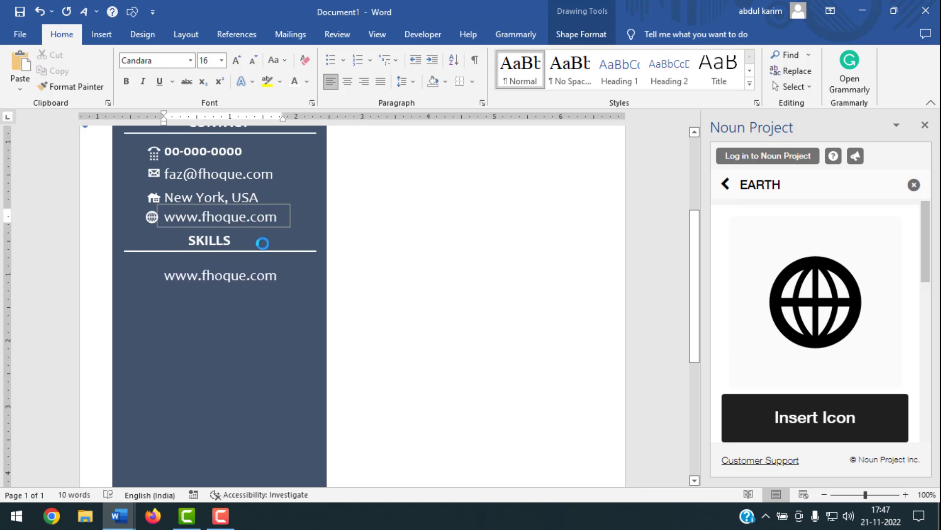
left_click_drag(284, 269, 159, 258)
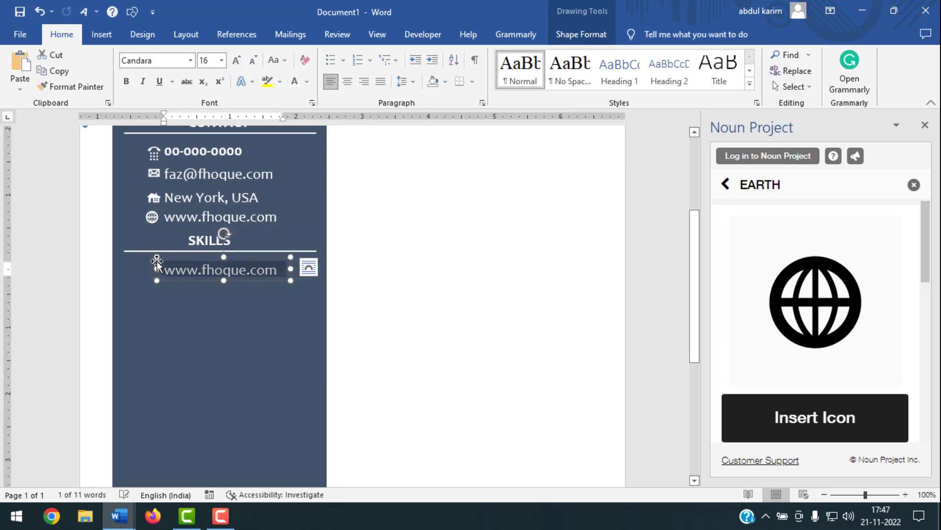
type("MS Office")
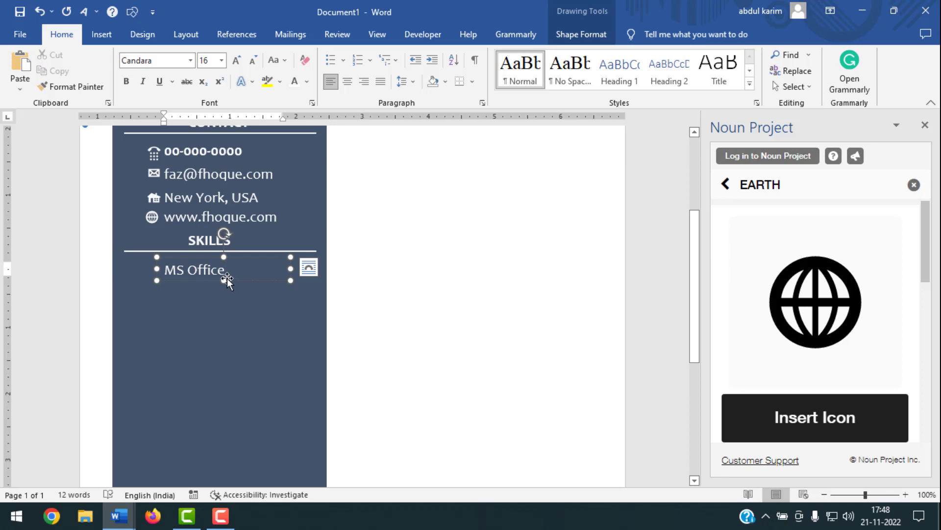
left_click_drag(225, 280, 225, 310)
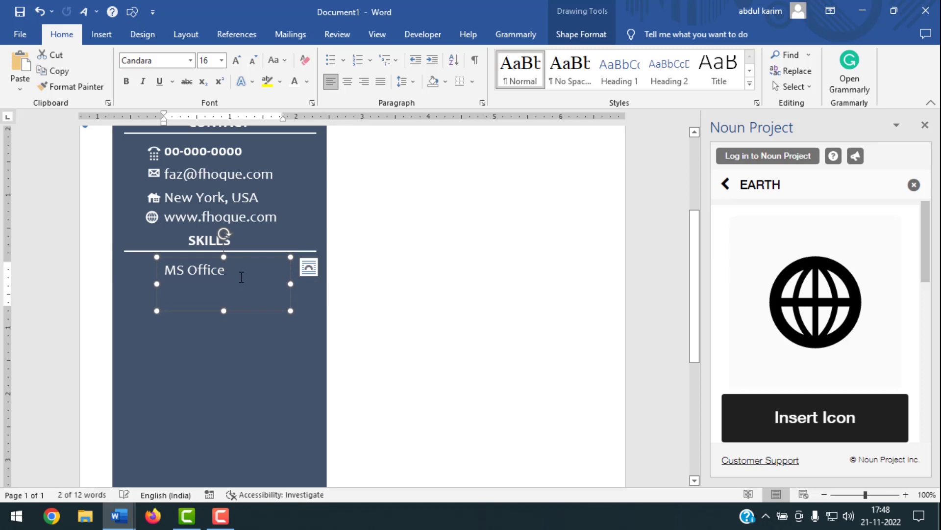
key("Return")
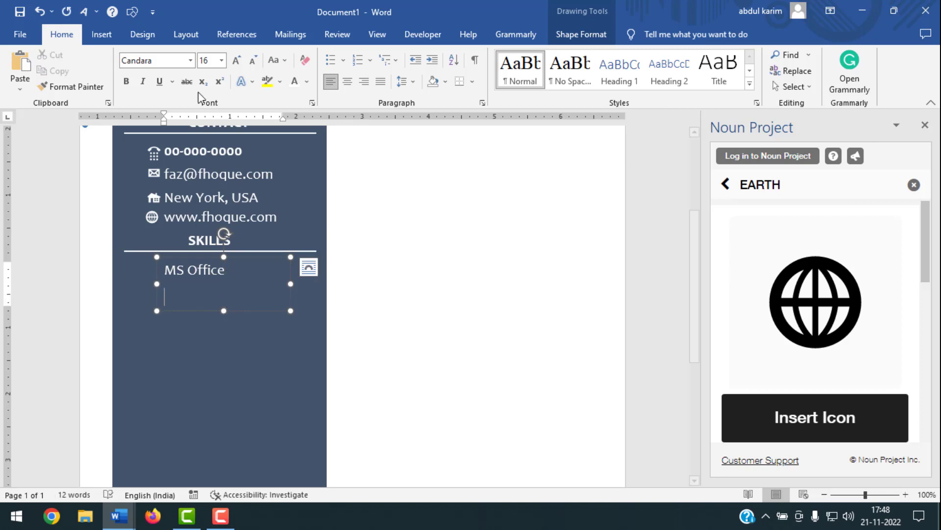
- Insert a row of five white square symbols under MS Office via Insert > Symbol
left_click(101, 34)
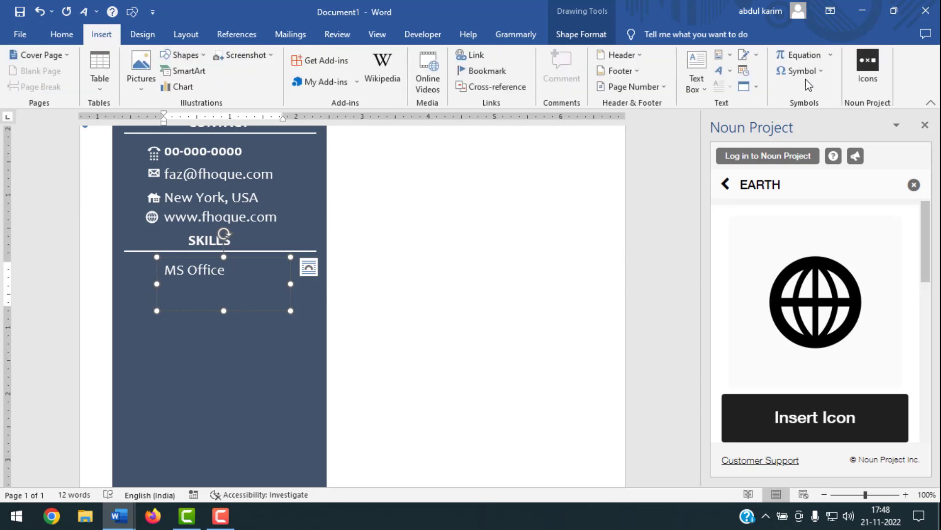
left_click(821, 72)
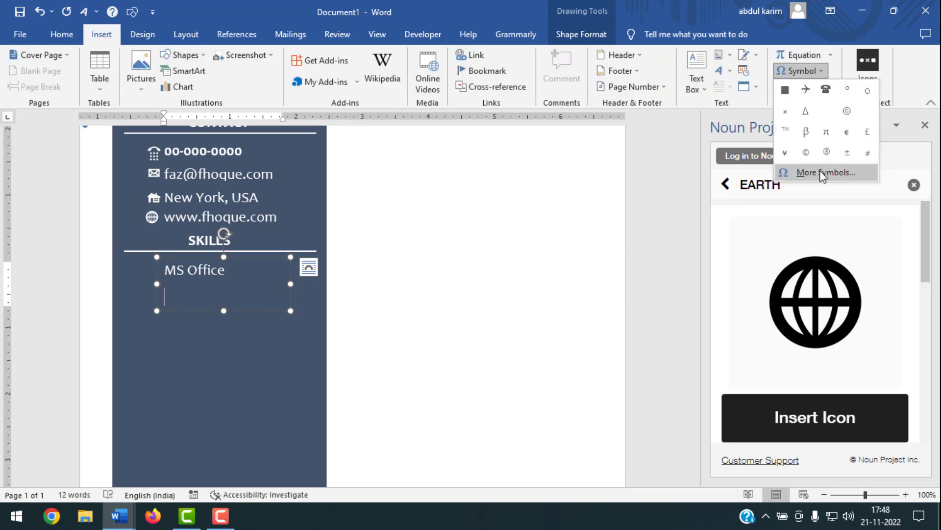
left_click(817, 172)
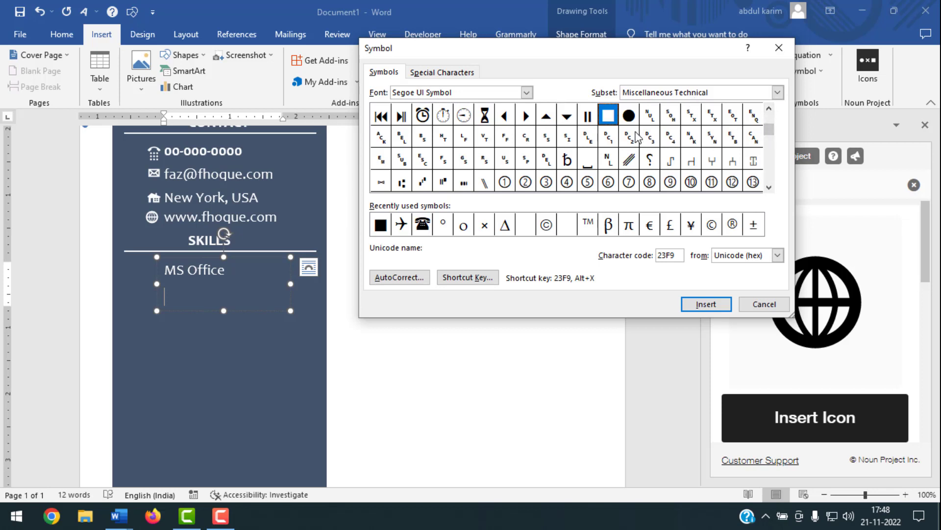
left_click(630, 116)
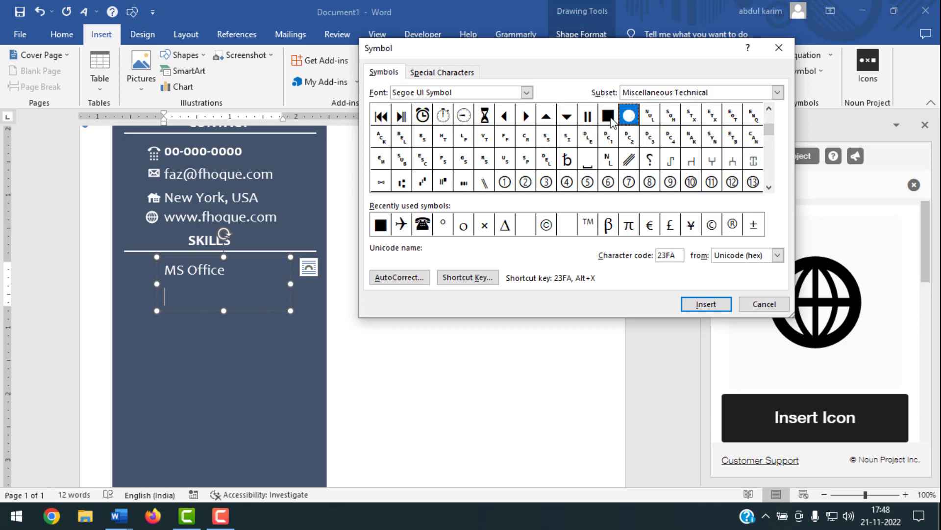
left_click(611, 120)
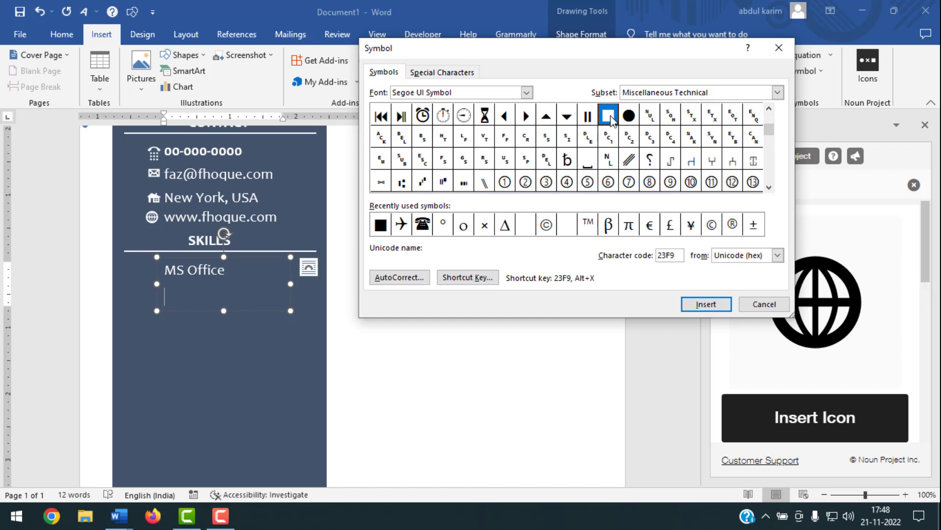
left_click(706, 304)
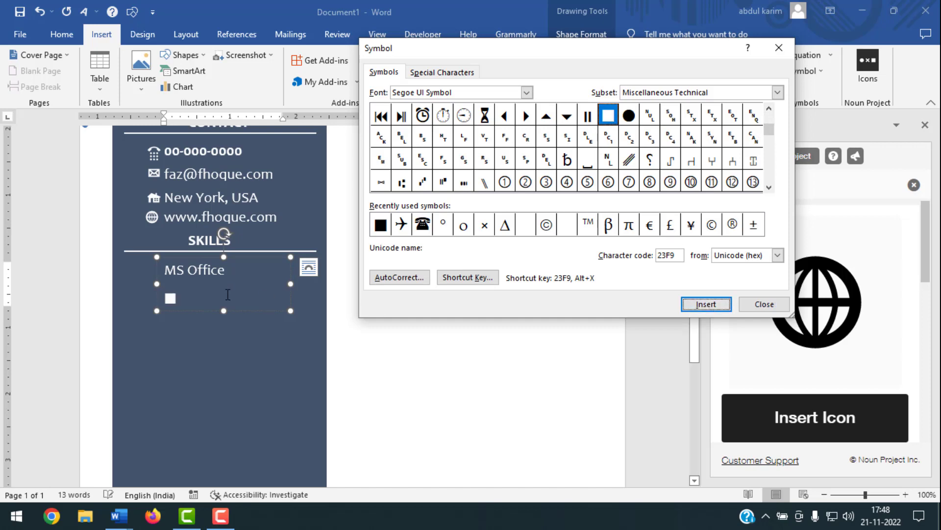
left_click(193, 299)
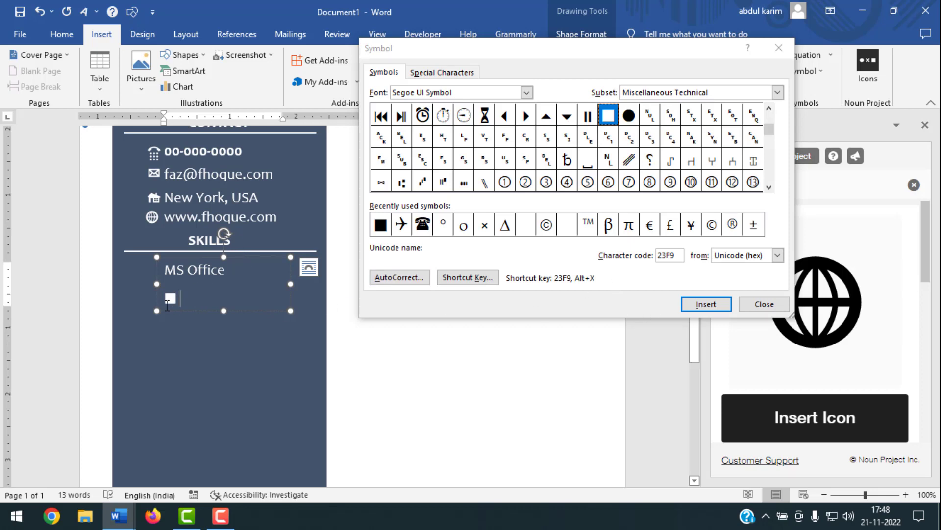
left_click(706, 304)
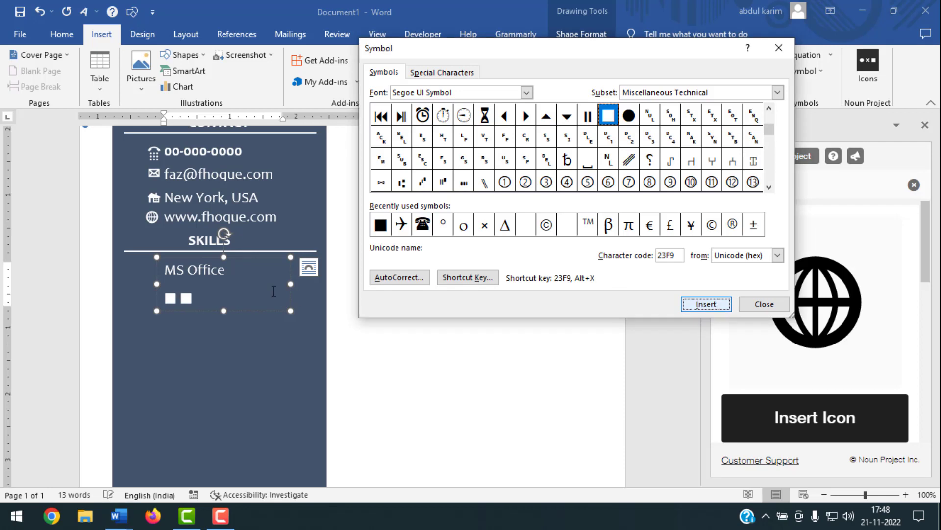
left_click(706, 303)
left_click(211, 297)
key("BackSpace")
left_click(706, 304)
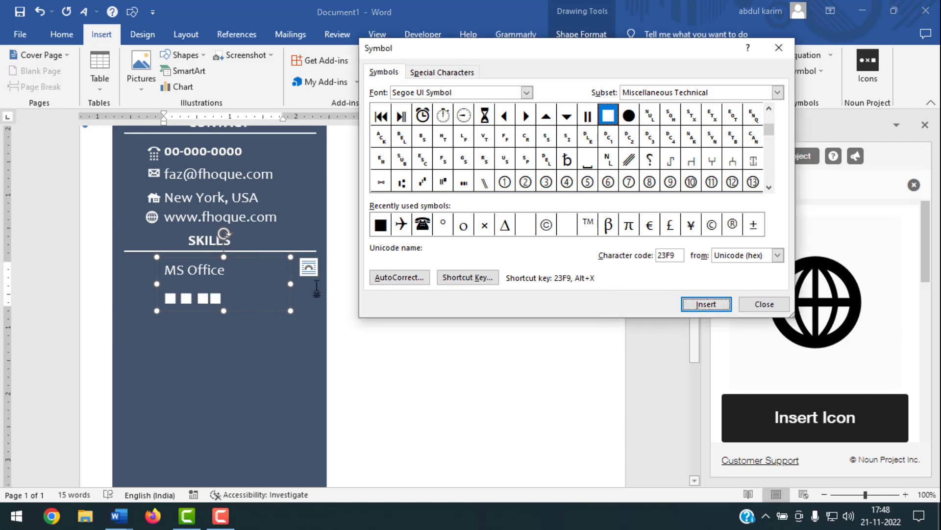
left_click(234, 303)
left_click(706, 304)
left_click(706, 304)
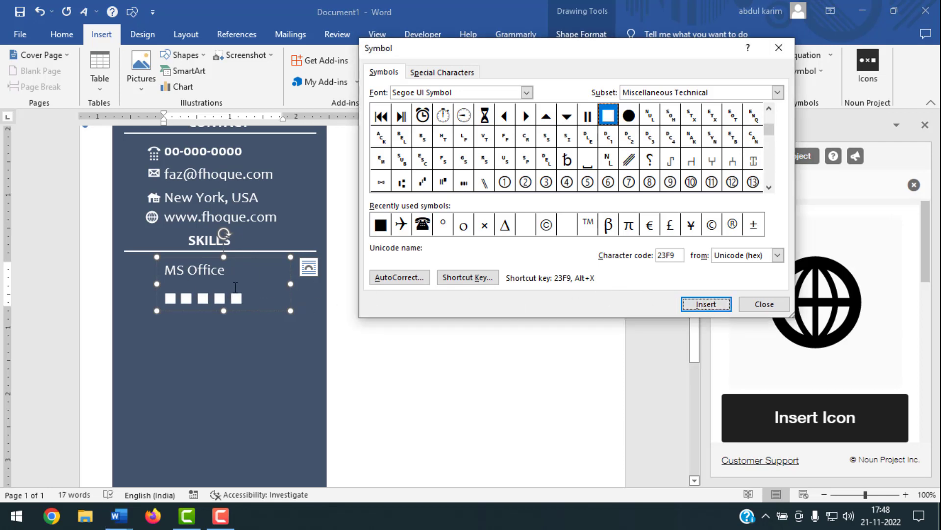
left_click(763, 306)
- Apply Remove Space After Paragraph to the MS Office line and squares
left_click_drag(246, 298, 164, 261)
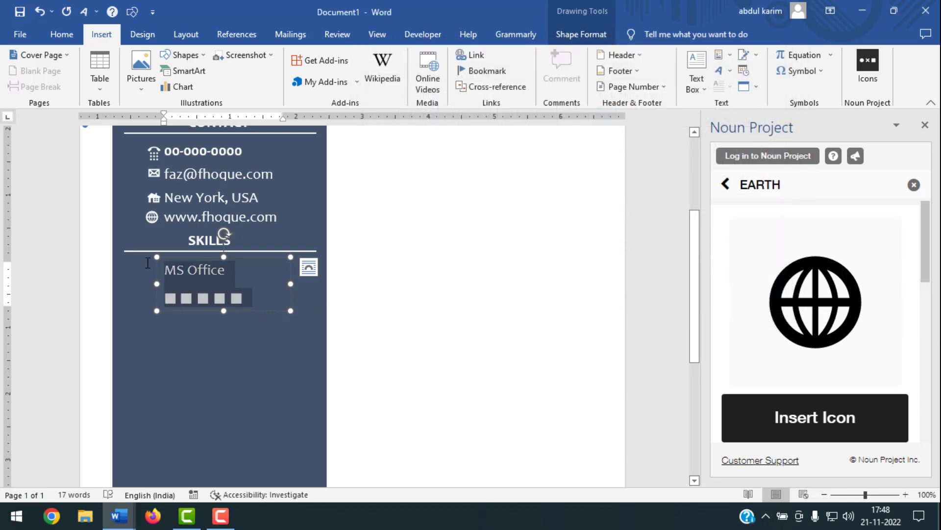
left_click(61, 34)
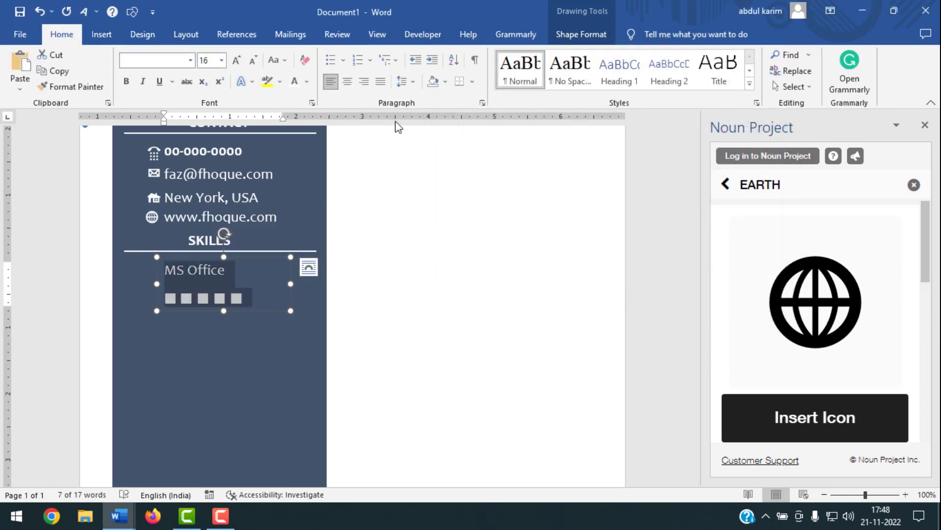
left_click(411, 84)
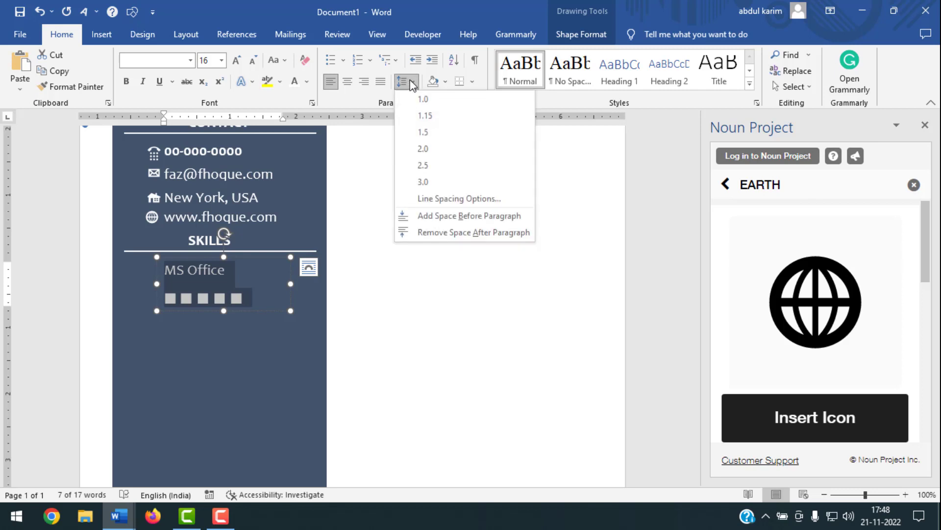
left_click(441, 236)
left_click(236, 345)
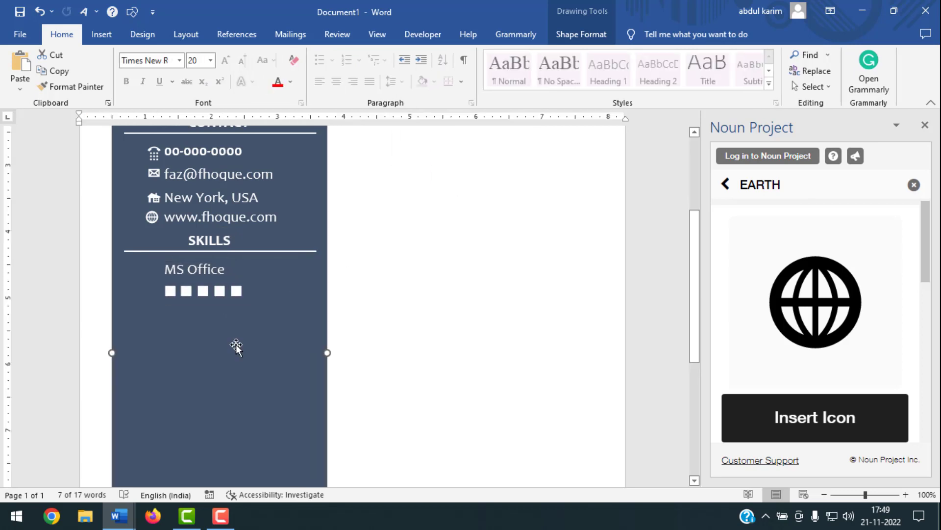
left_click(221, 270)
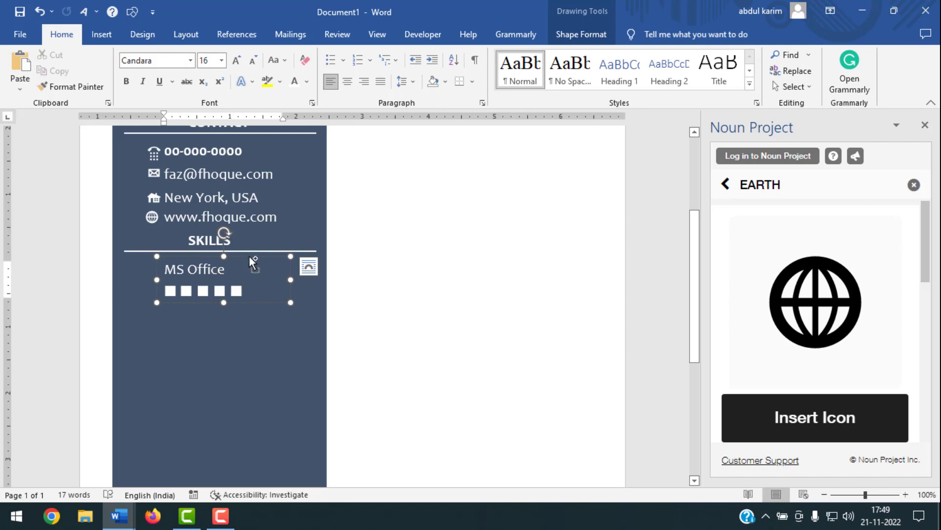
- Copy the MS Office skill box just below it and rename the copy MS Excel
left_click_drag(249, 256, 241, 298)
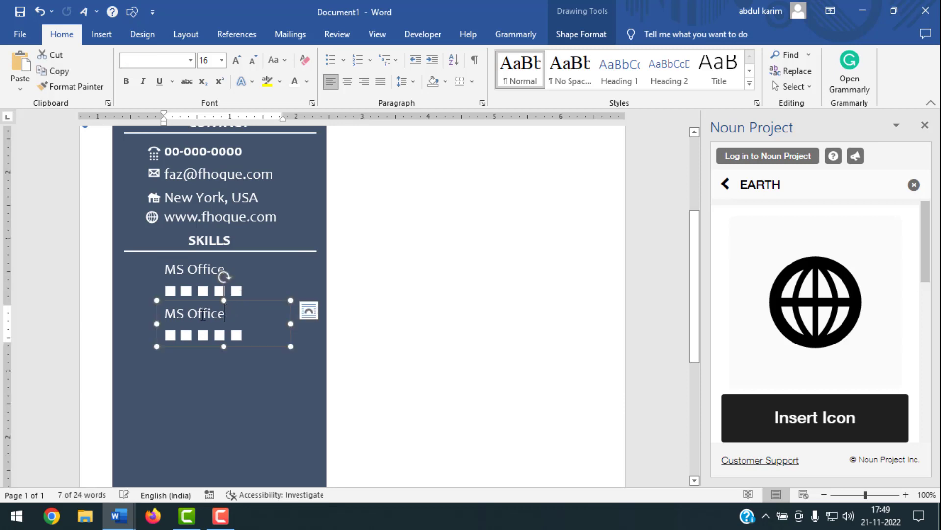
key("shift+Left")
key("shift+Left")
key("shift+Left")
key("shift+Left")
key("shift+Left")
key("shift+Left")
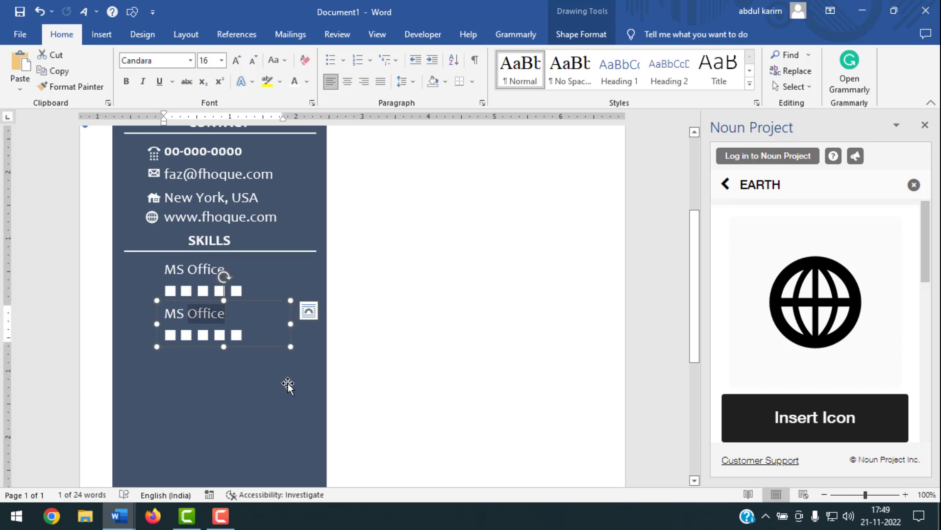
type("Excel")
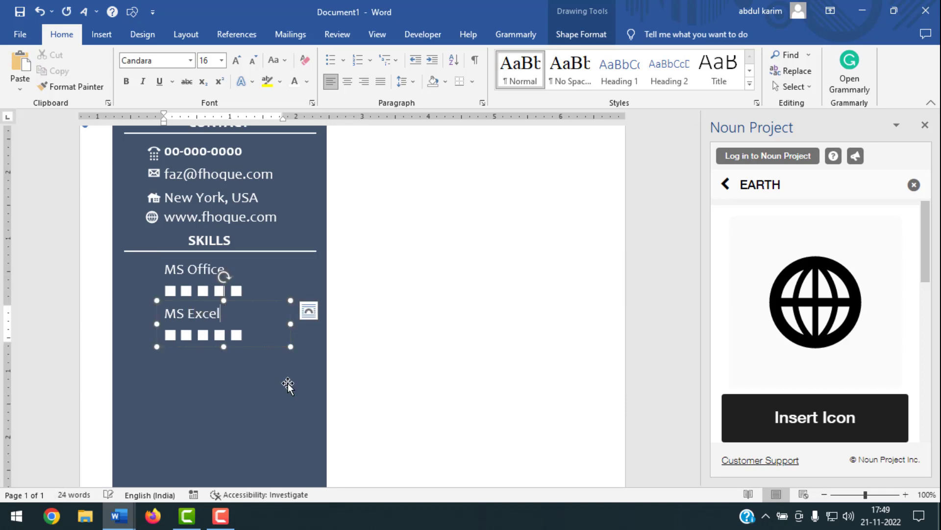
left_click(242, 413)
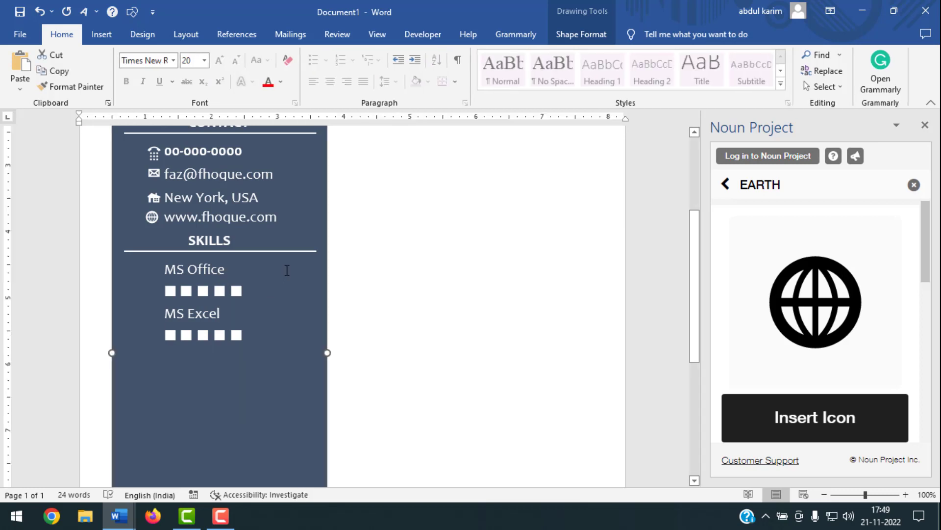
- Copy the MS Excel box below it and rename the copy MS PowerPoint
left_click(227, 323)
scroll(239, 302, "down", 2)
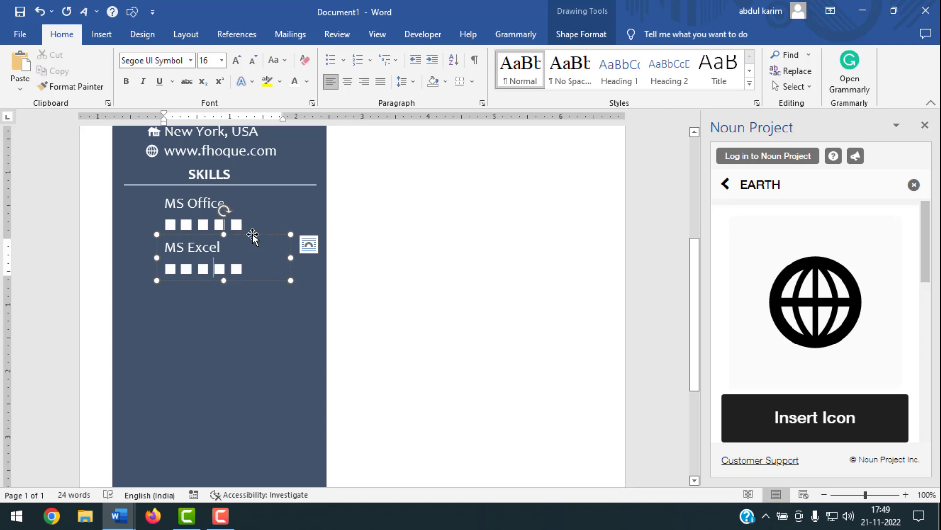
left_click_drag(252, 234, 252, 276)
key("BackSpace")
key("BackSpace")
key("BackSpace")
key("BackSpace")
key("BackSpace")
type("P")
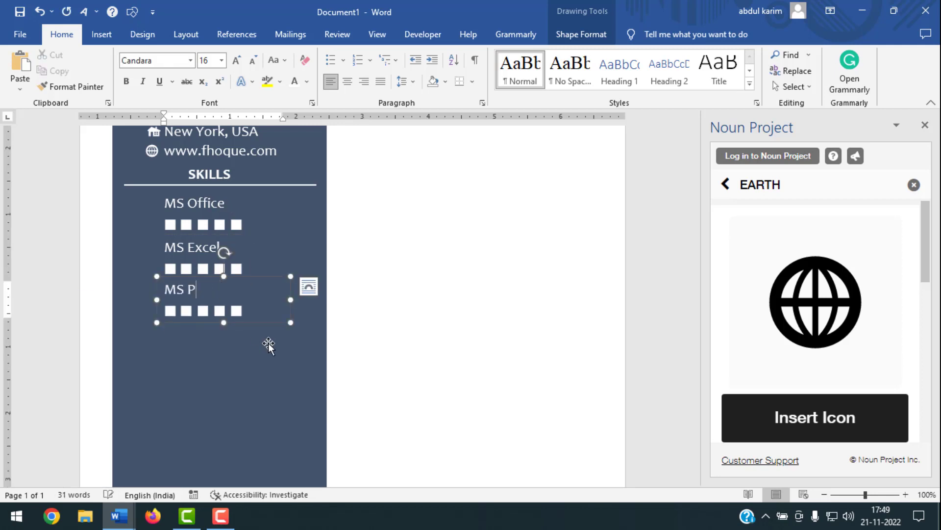
type("owerPoint")
left_click(259, 384)
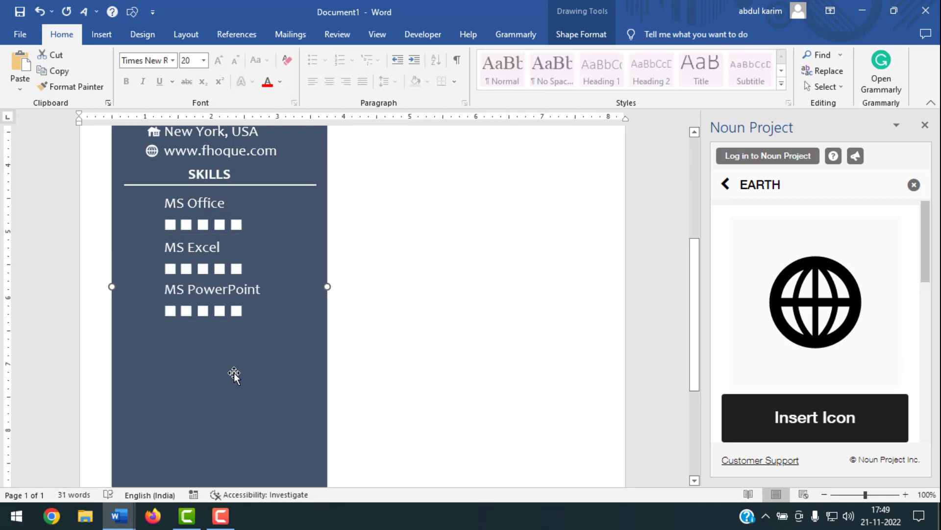
scroll(233, 372, "up", 2)
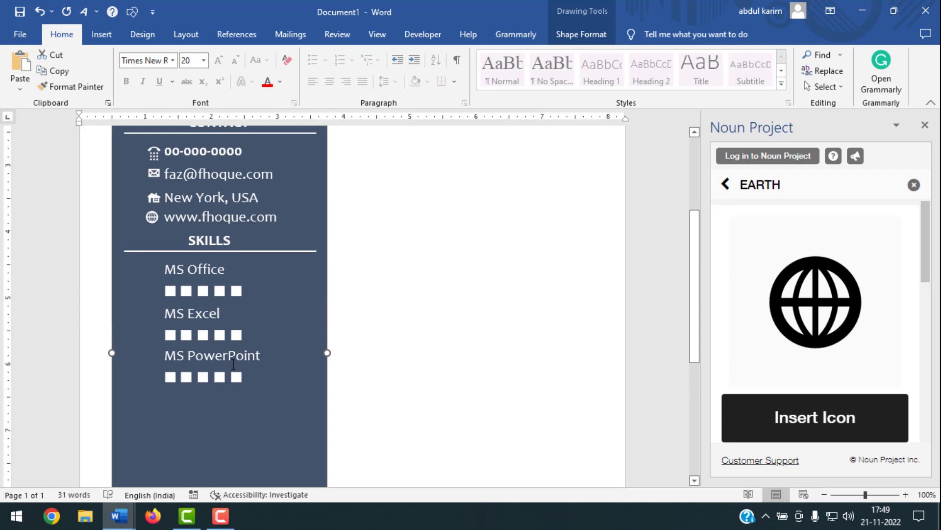
scroll(233, 365, "down", 1)
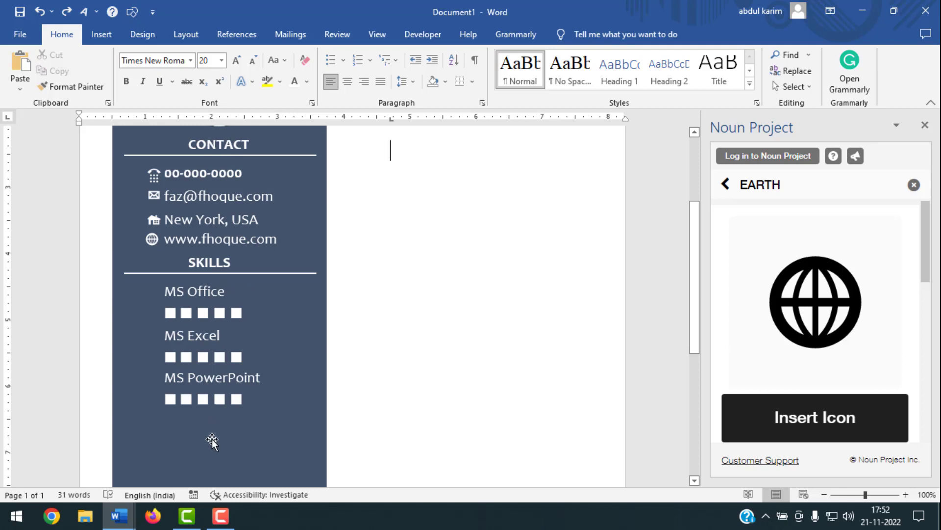
- Copy the white divider line from under CONTACT to below the skills list
left_click(235, 143)
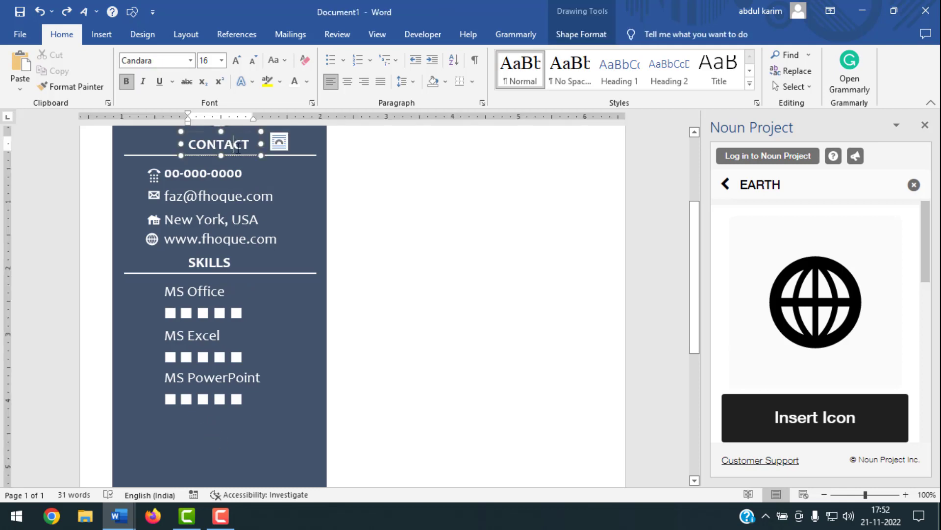
left_click(296, 154)
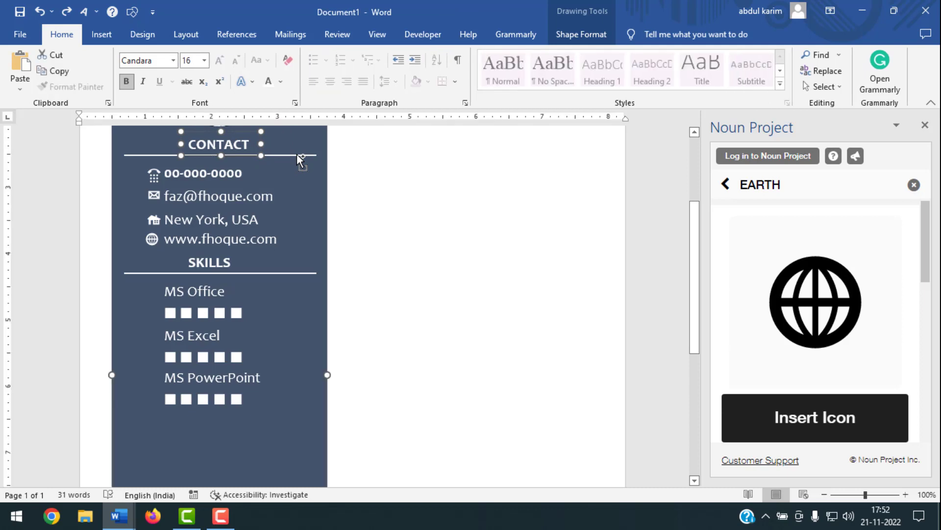
key("Escape")
left_click(301, 155)
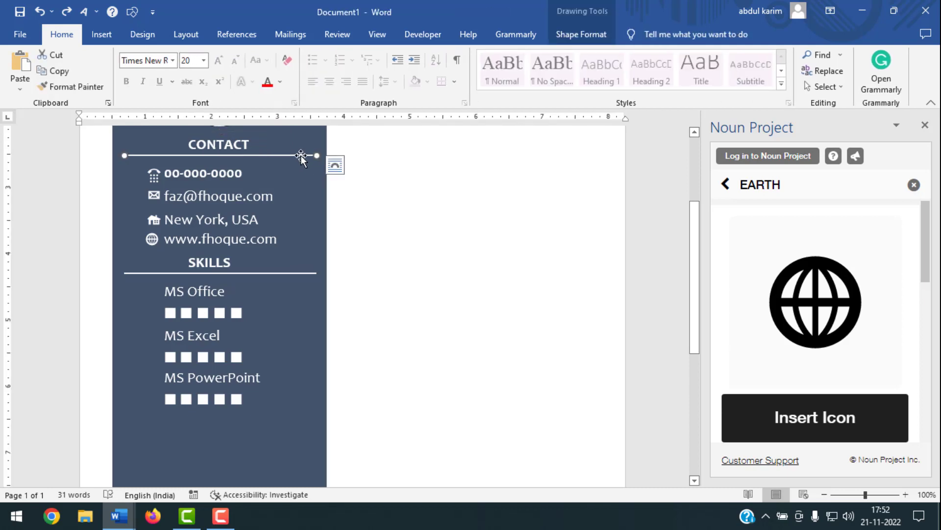
left_click_drag(301, 155, 295, 440)
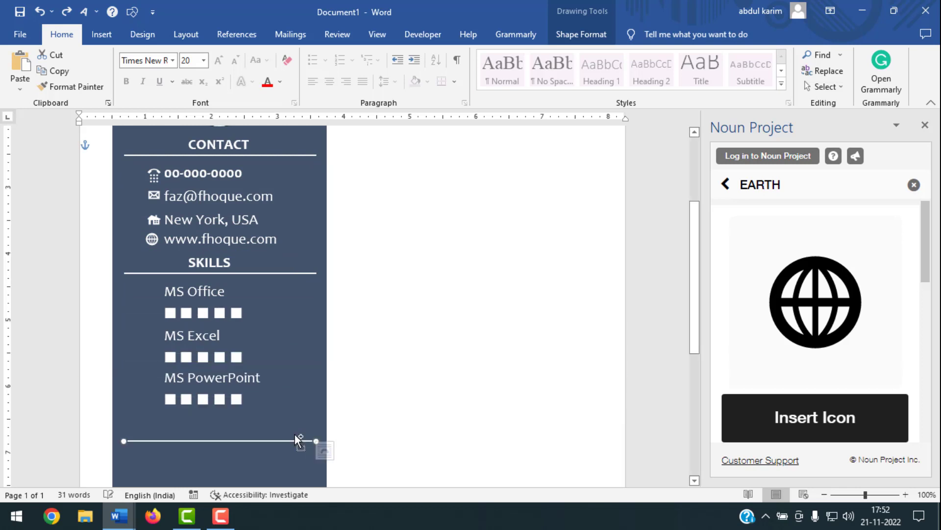
- Duplicate the SKILLS heading onto the new line, retype it as LANGUAGES and widen it
left_click(224, 261)
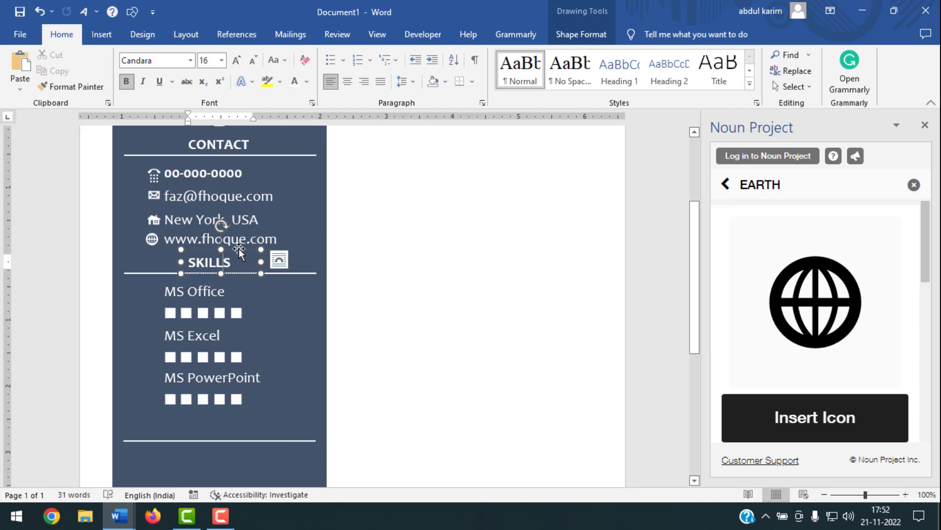
left_click_drag(239, 251, 186, 432)
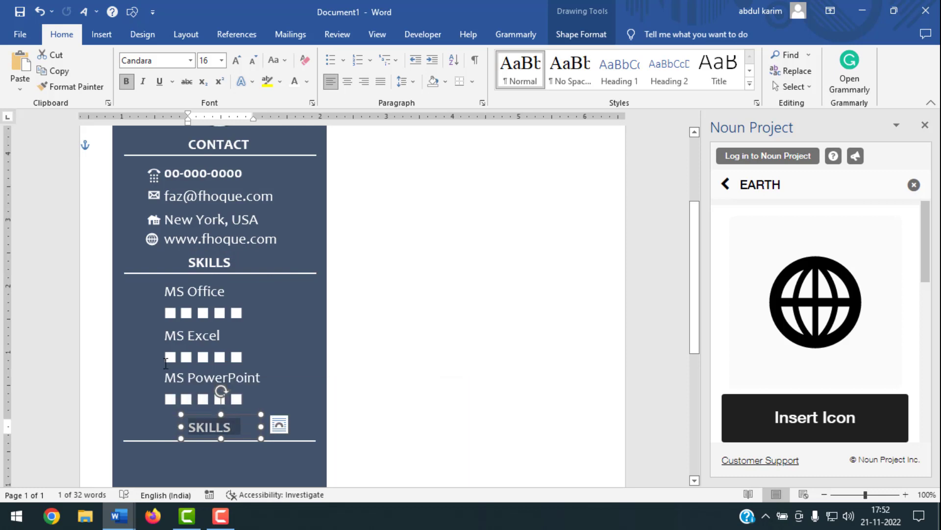
type("LANGUAG")
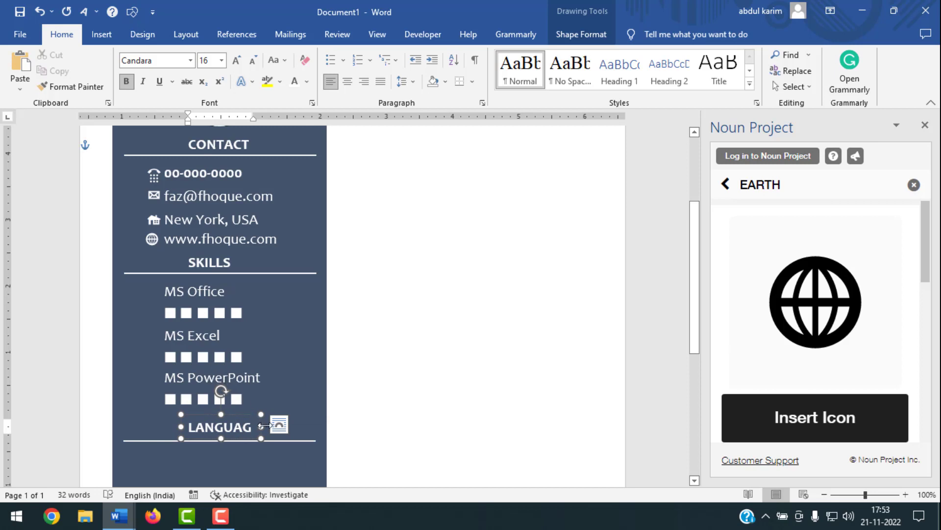
left_click_drag(264, 425, 278, 426)
scroll(206, 441, "down", 3)
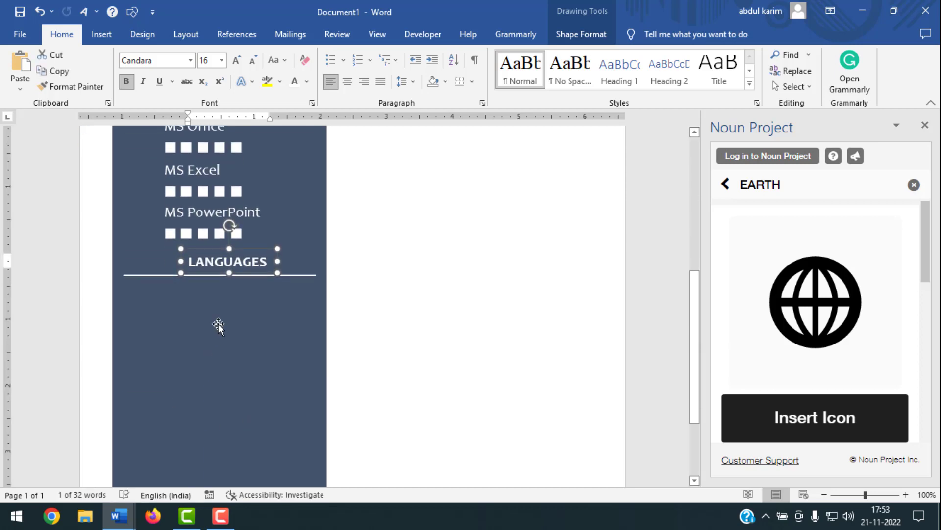
left_click(215, 323)
scroll(211, 324, "up", 3)
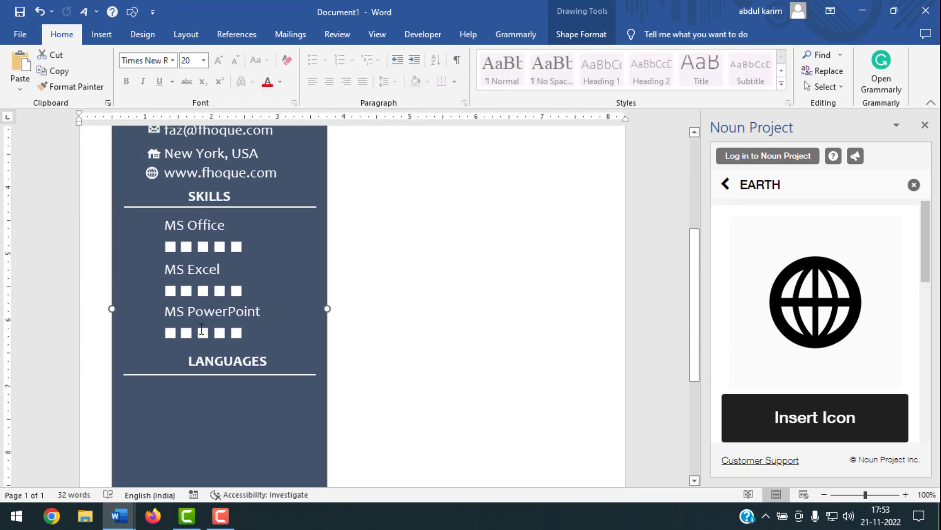
- Paste a copy of the MS PowerPoint row under LANGUAGES, retyped as ENGLISH with its five squares
left_click(201, 329)
key("ctrl+c")
scroll(210, 314, "down", 3)
key("ctrl+v")
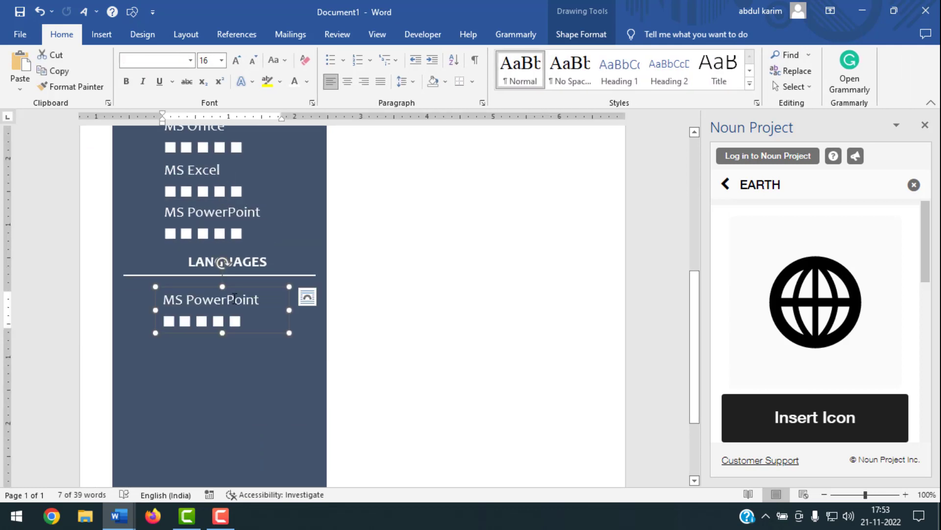
triple_click(234, 298)
type("ENGLISH")
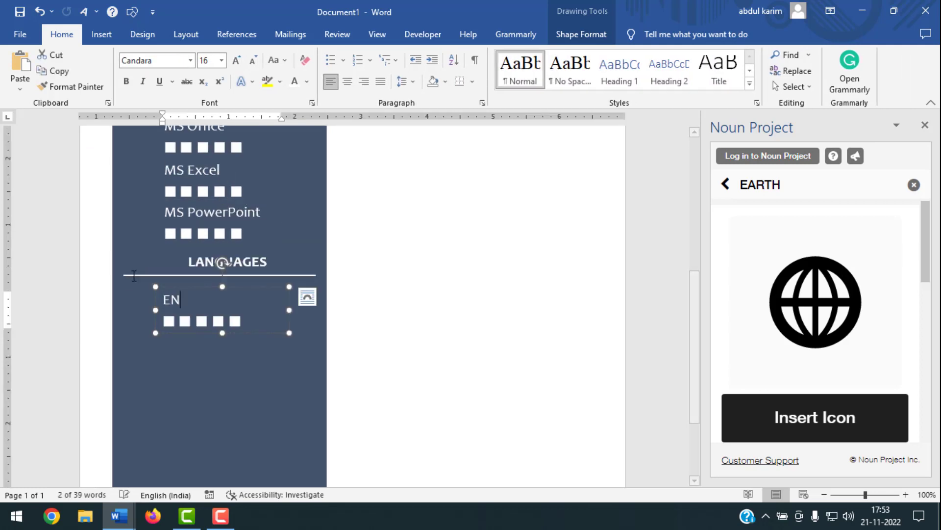
left_click(165, 319)
key("BackSpace")
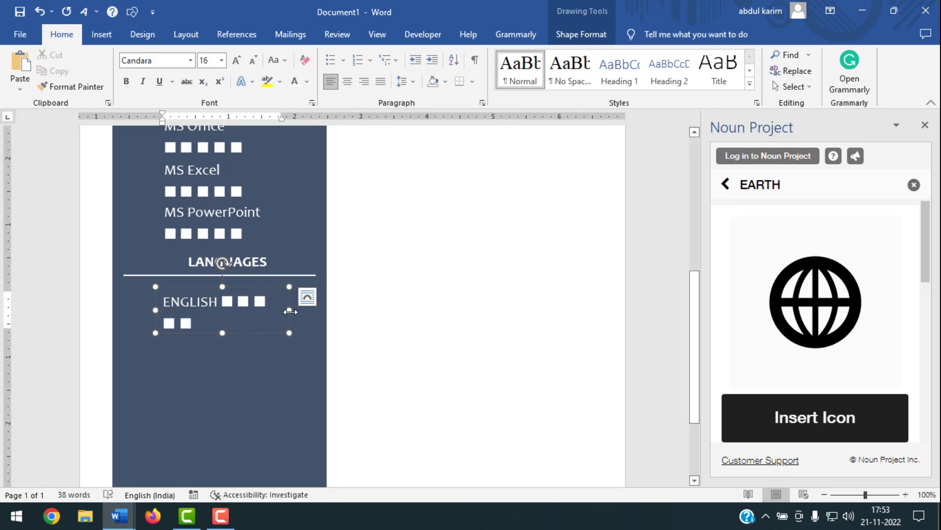
left_click_drag(290, 312, 315, 312)
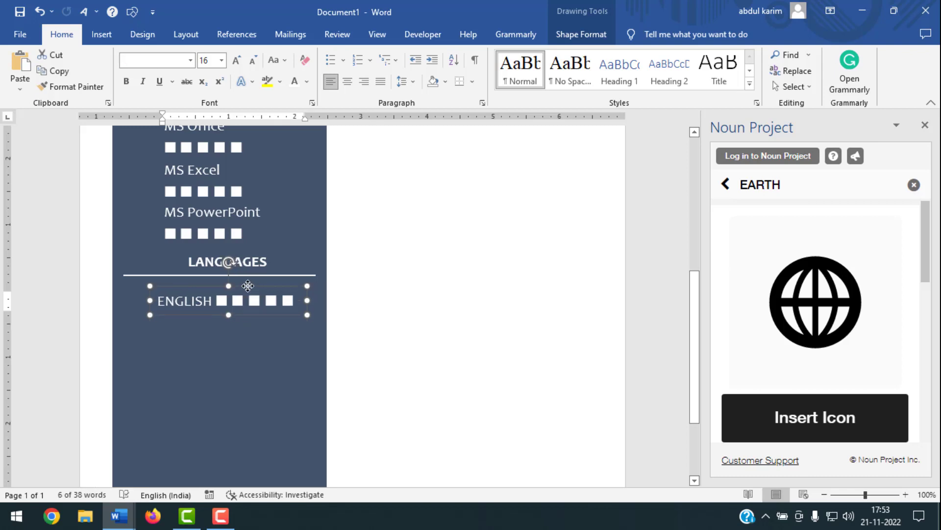
left_click_drag(247, 285, 251, 280)
- Duplicate the ENGLISH entry into a SPANISH row just below it
left_click(233, 334)
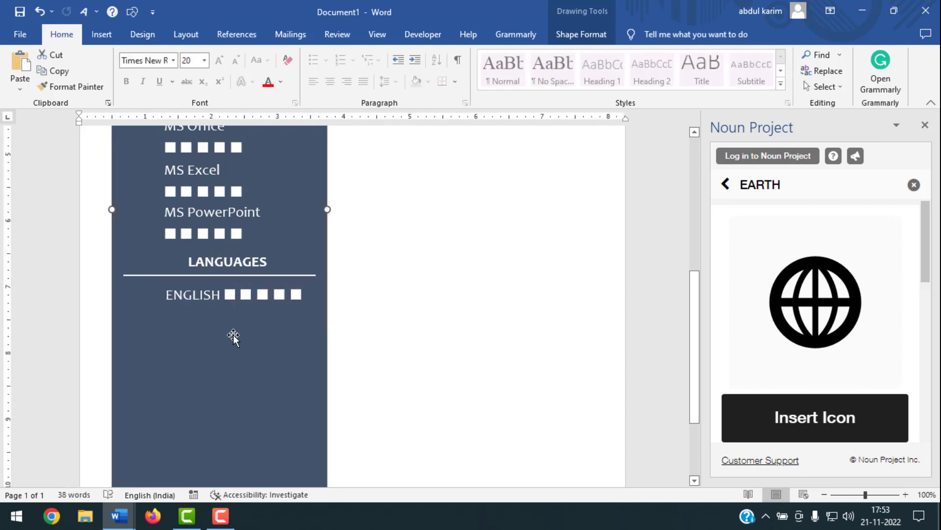
scroll(221, 327, "down", 3)
left_click(241, 233)
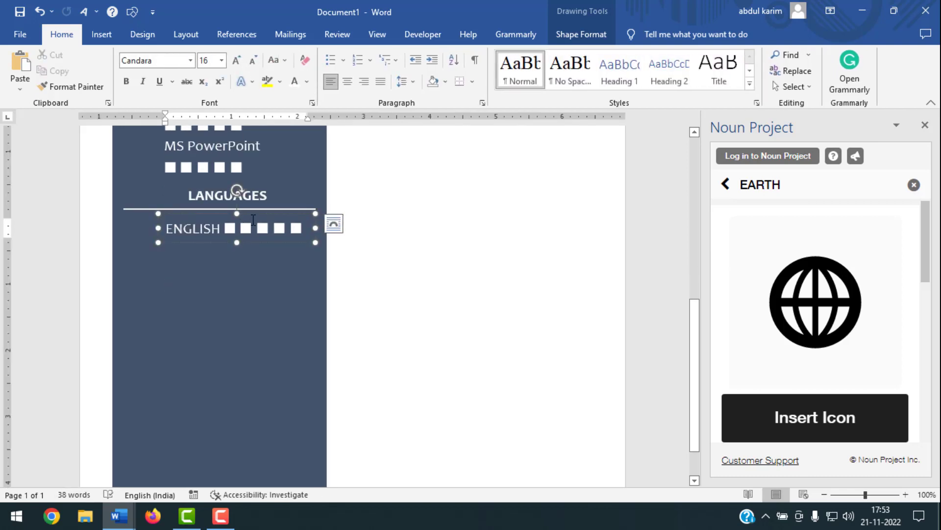
left_click_drag(252, 217, 175, 259)
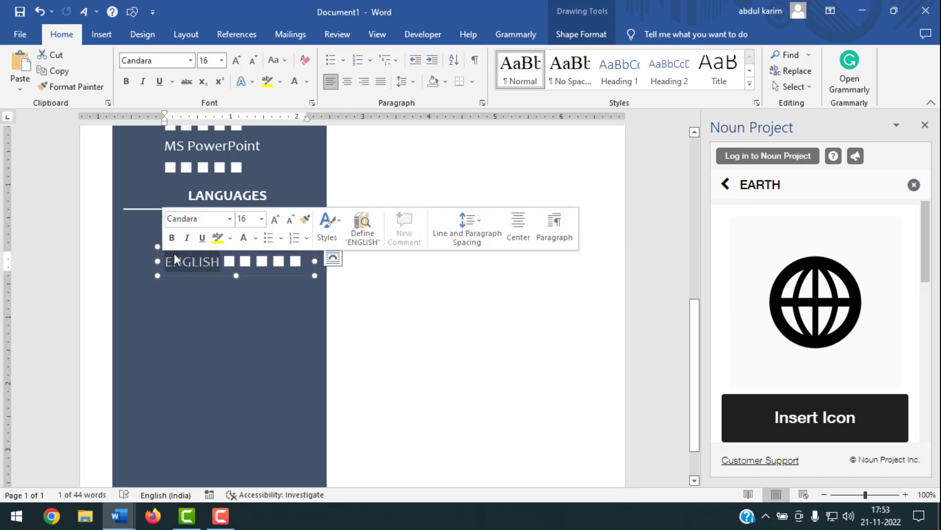
type("SPANISH")
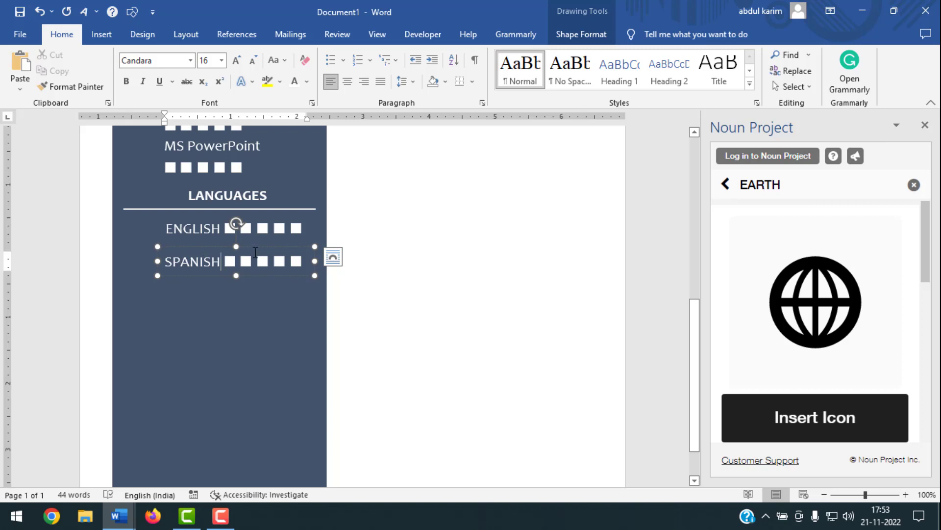
left_click_drag(258, 246, 258, 233)
- Duplicate the SPANISH entry into a third row reading GERMAN
left_click(266, 287)
left_click(269, 255)
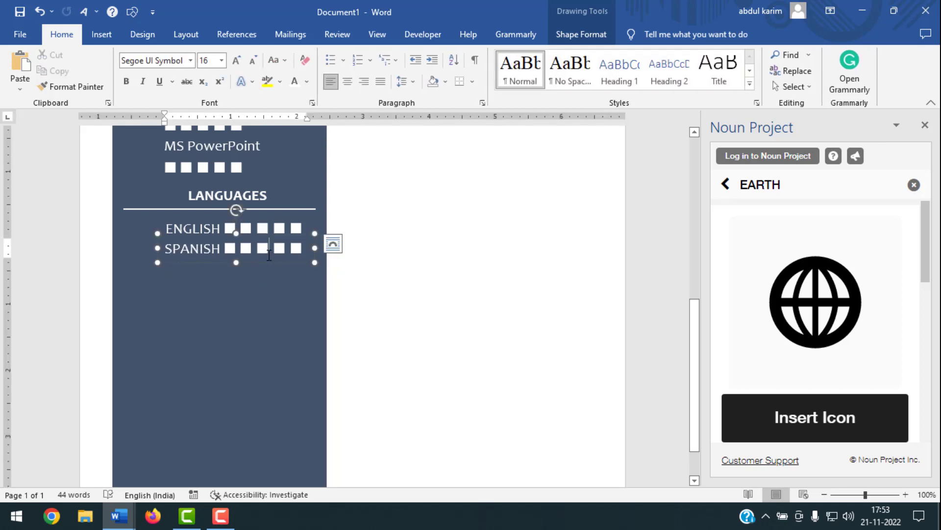
left_click_drag(279, 234, 278, 257, "ctrl")
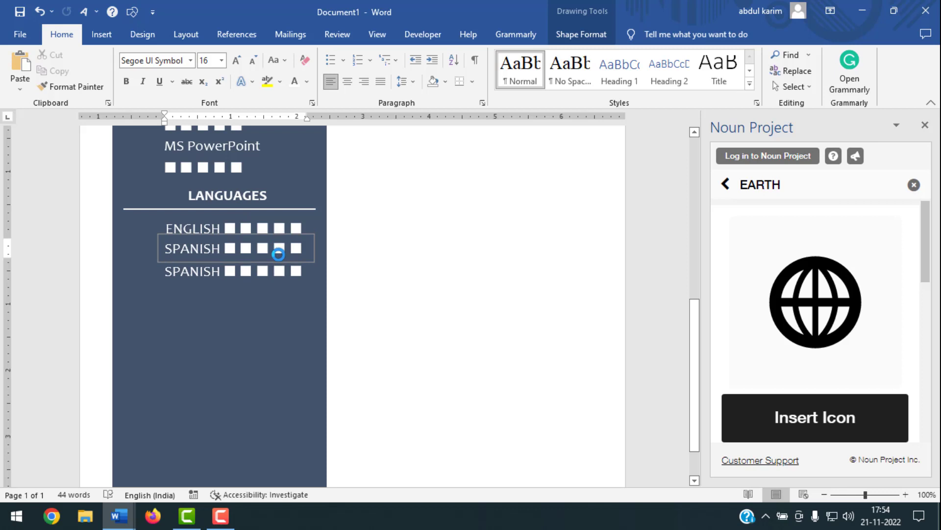
double_click(218, 271)
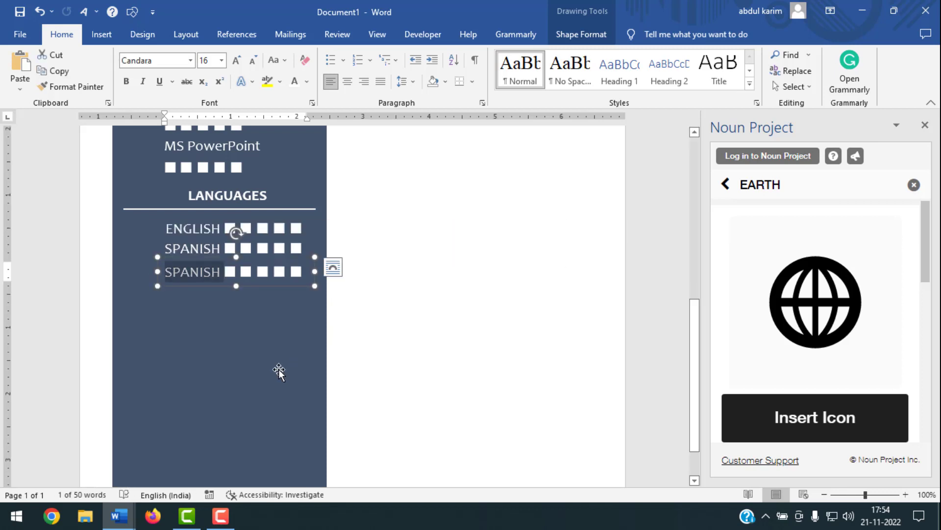
type("GERMAN")
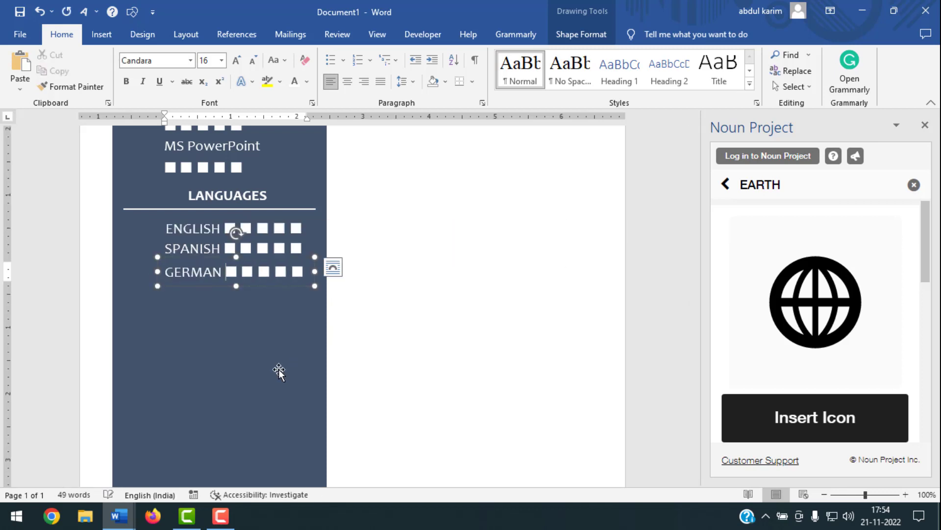
left_click(233, 369)
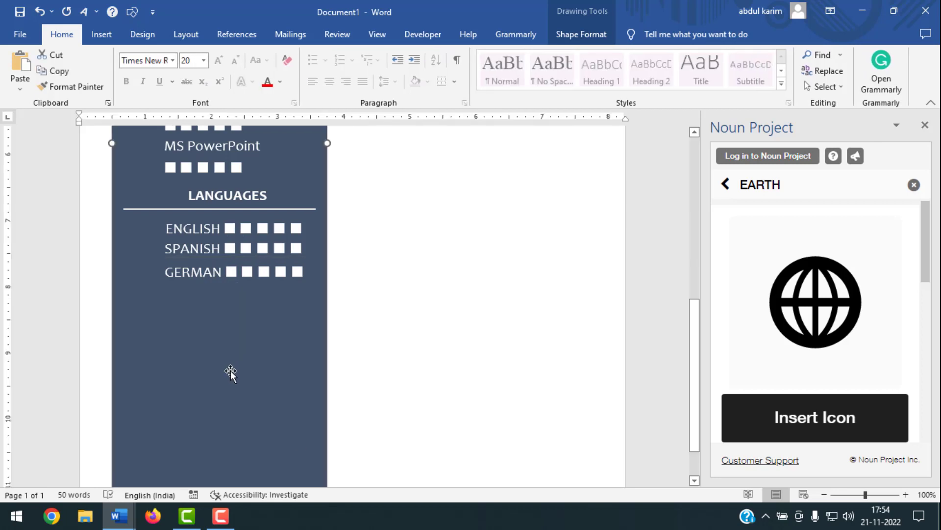
scroll(246, 351, "down", 2)
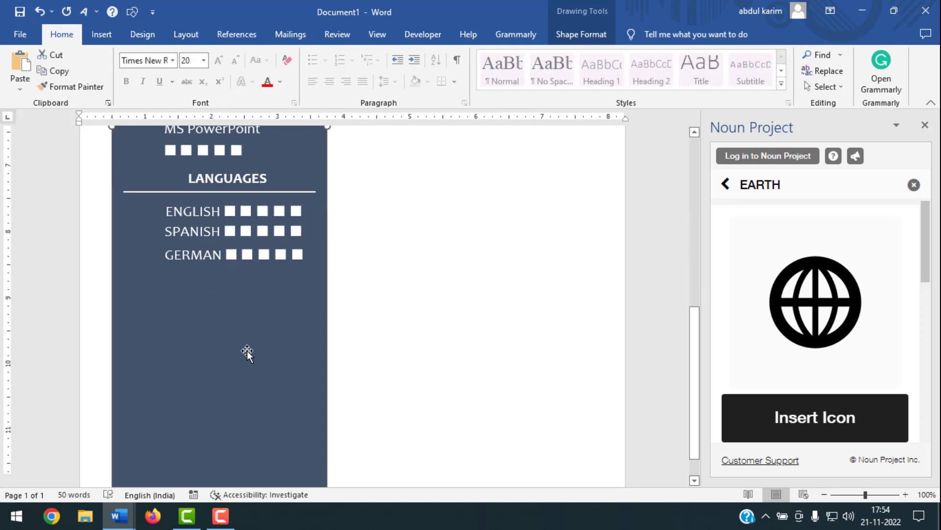
scroll(243, 348, "up", 3)
- Copy the LANGUAGES heading and its divider line to below GERMAN
left_click(249, 206)
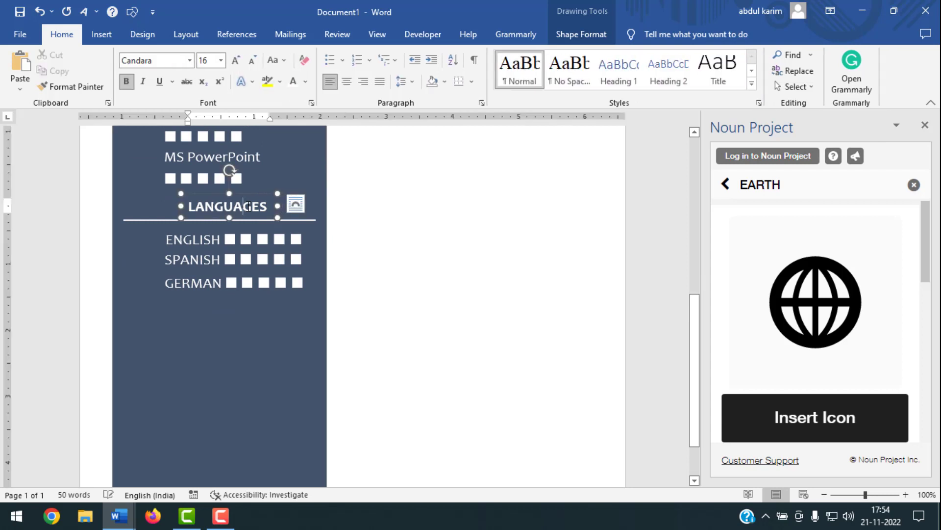
left_click_drag(252, 196, 251, 297)
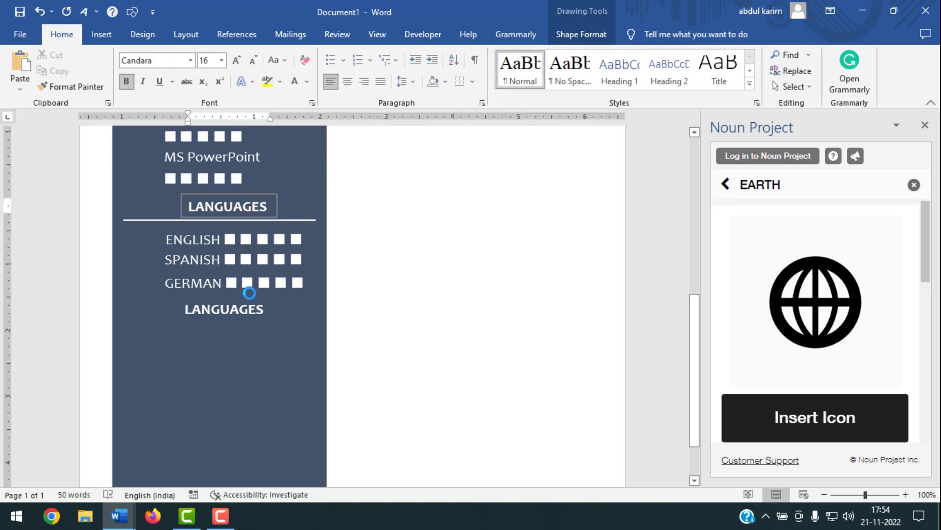
left_click(307, 223)
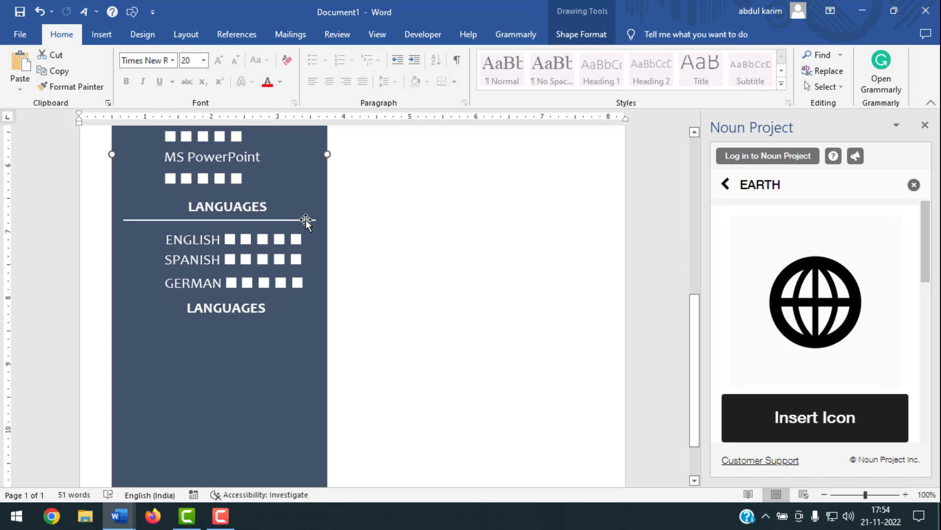
key("ctrl+z")
left_click(228, 174)
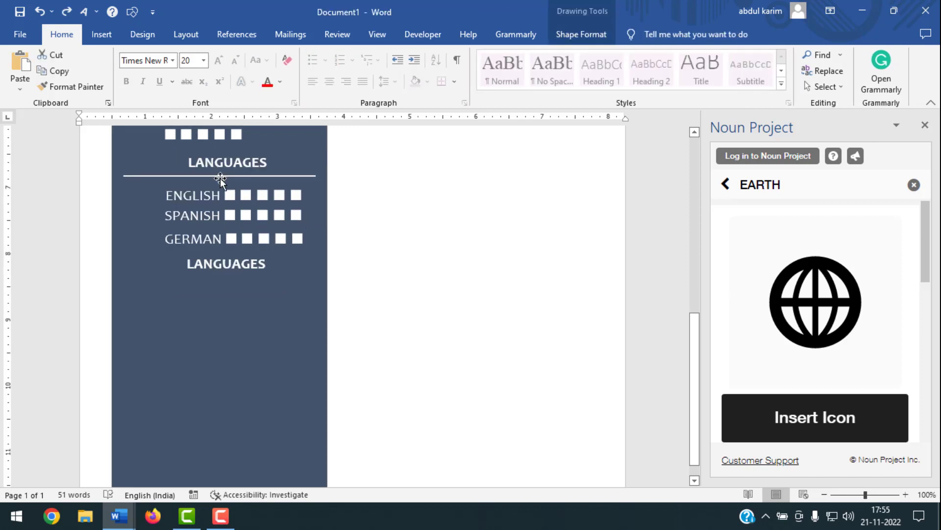
scroll(164, 245, "up", 2)
left_click_drag(164, 247, 163, 340)
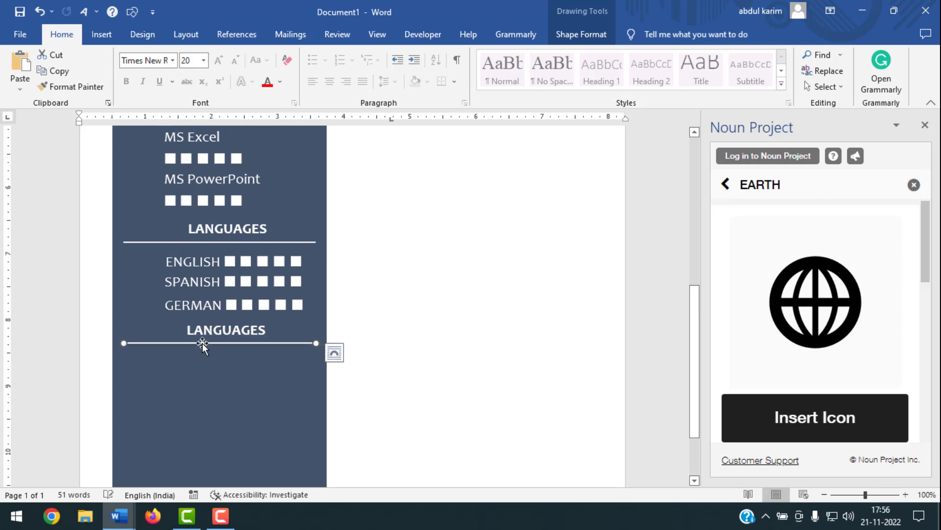
- Retype the copied heading as HOBBIES and bring up the FREE CV 5 reference
left_click(222, 327)
left_click_drag(259, 330, 174, 331)
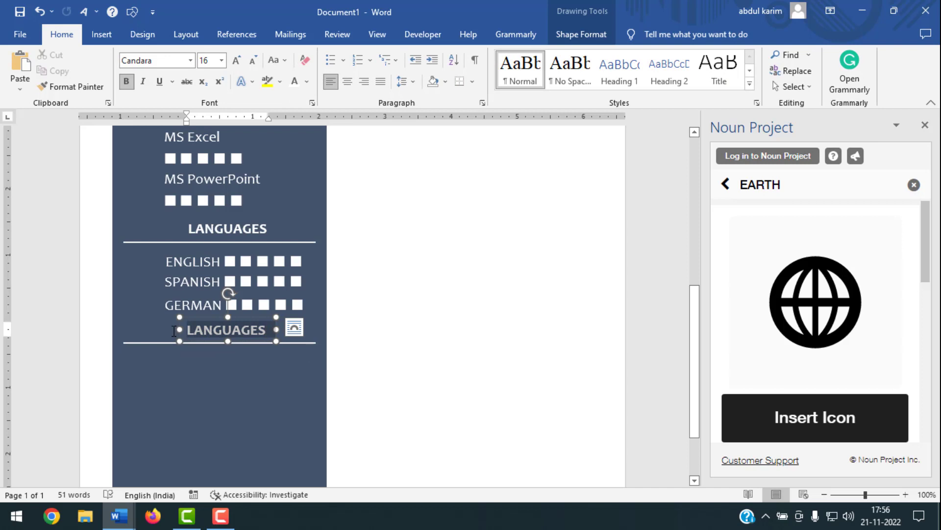
type("HOBBIES")
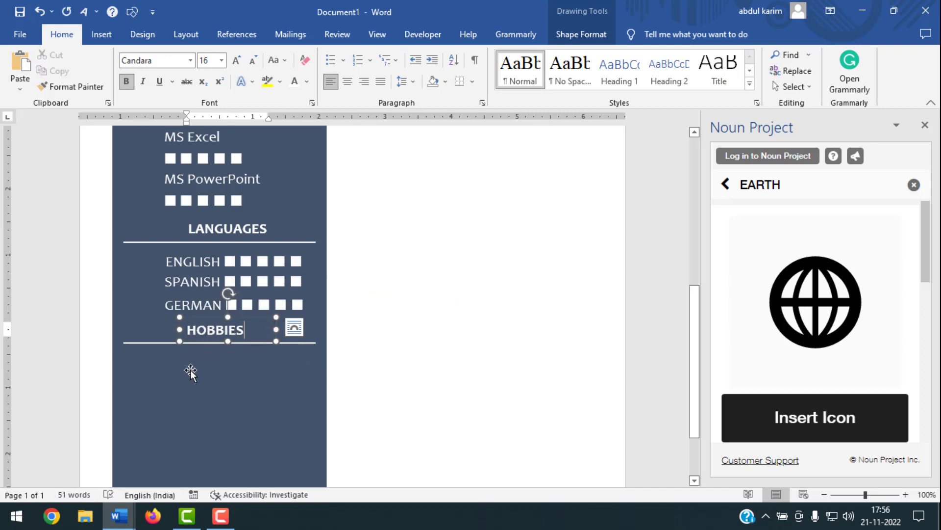
left_click(190, 369)
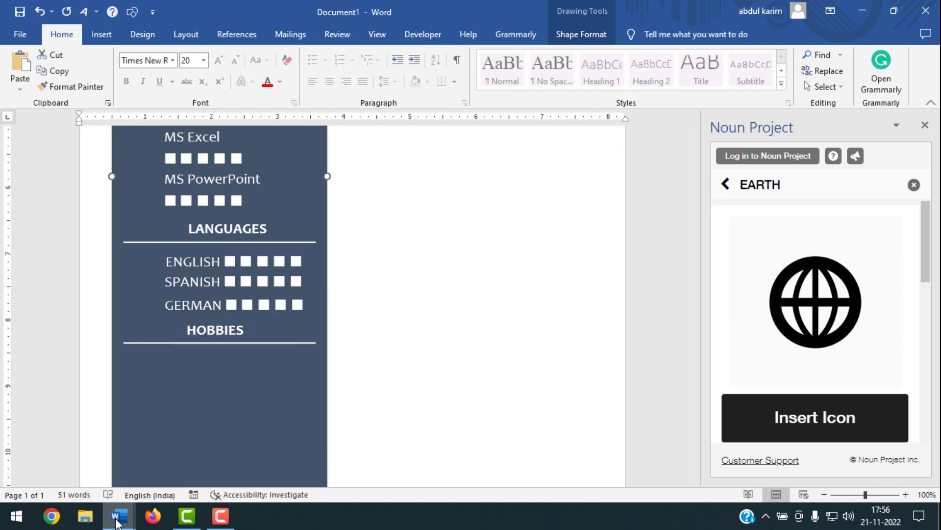
left_click(117, 520)
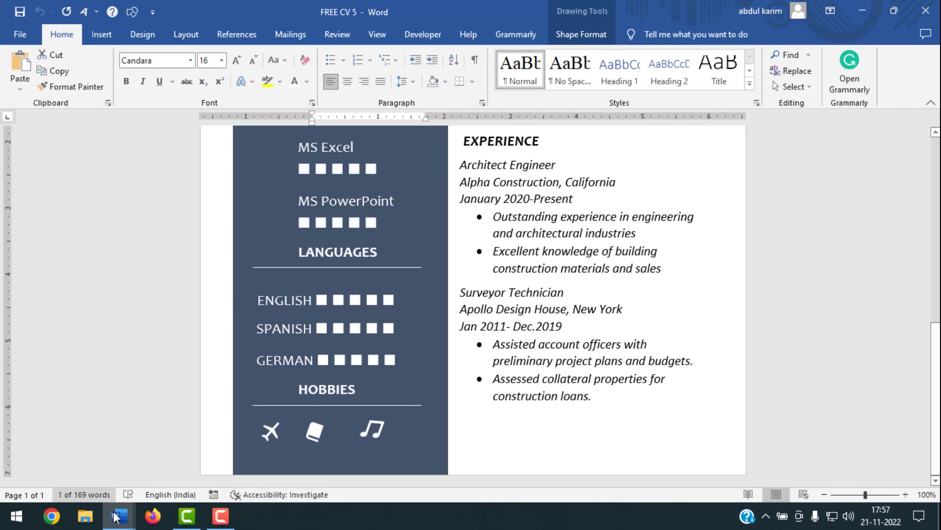
- Return to Document1 from the taskbar and close the Noun Project pane
mouse_move(117, 517)
left_click(391, 474)
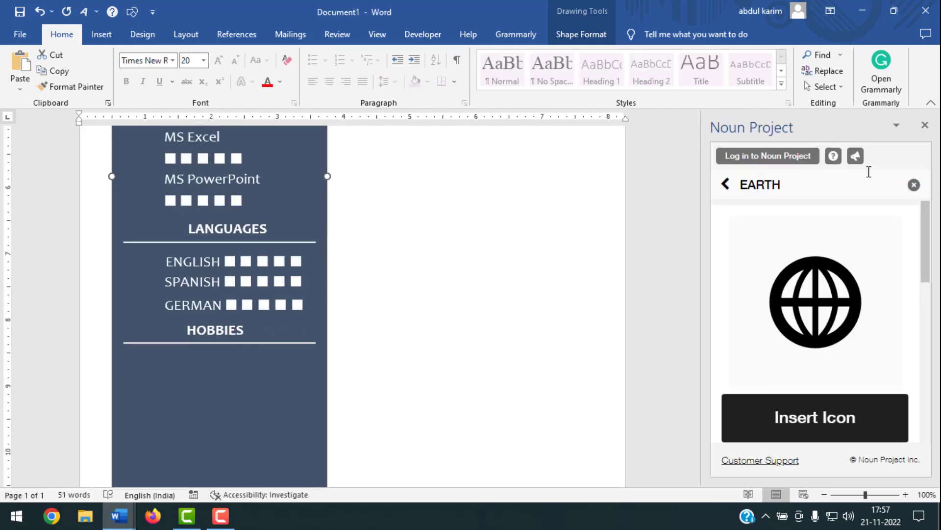
left_click(925, 125)
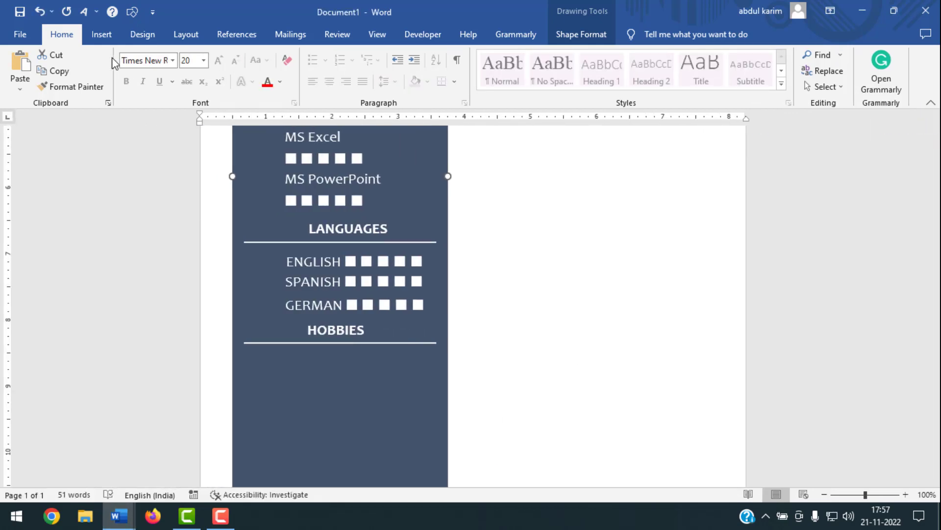
left_click(106, 38)
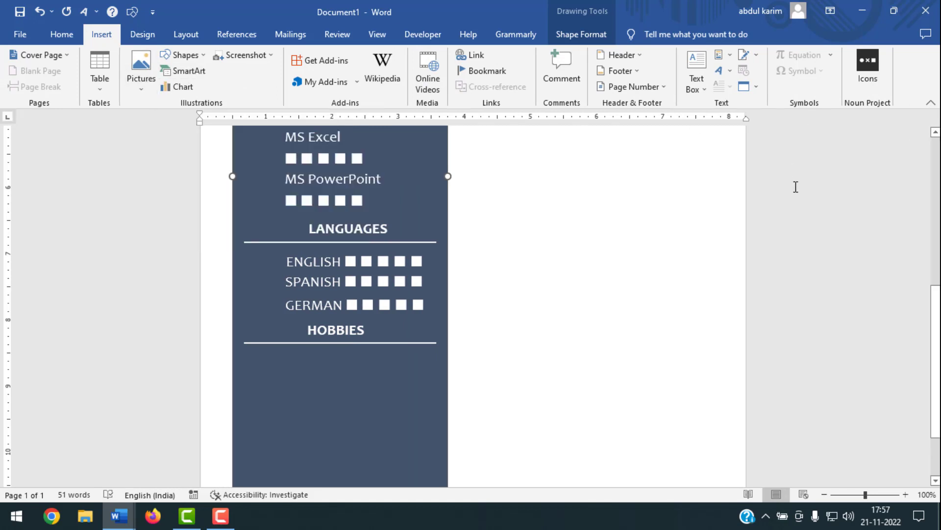
- Insert the Noun Project airplane icon, set it In Front of Text and fill it white
left_click(867, 75)
left_click(335, 231)
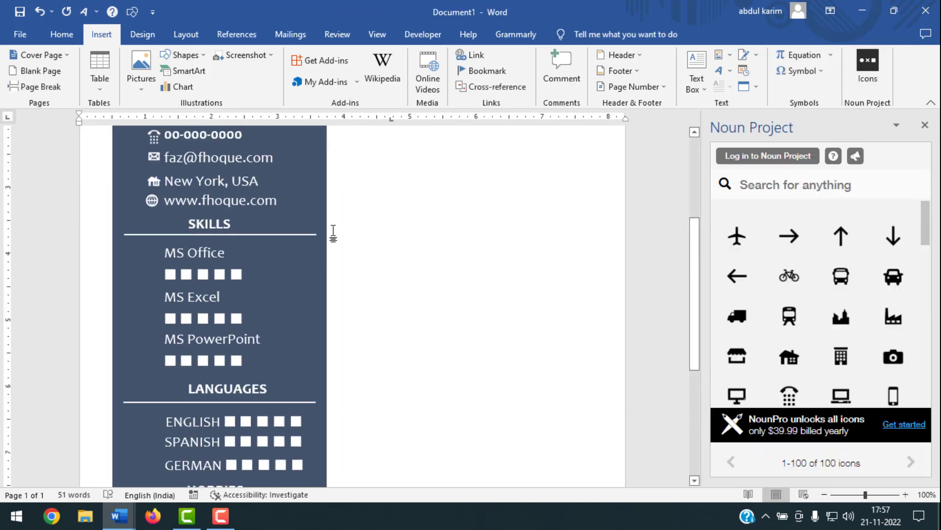
left_click(743, 242)
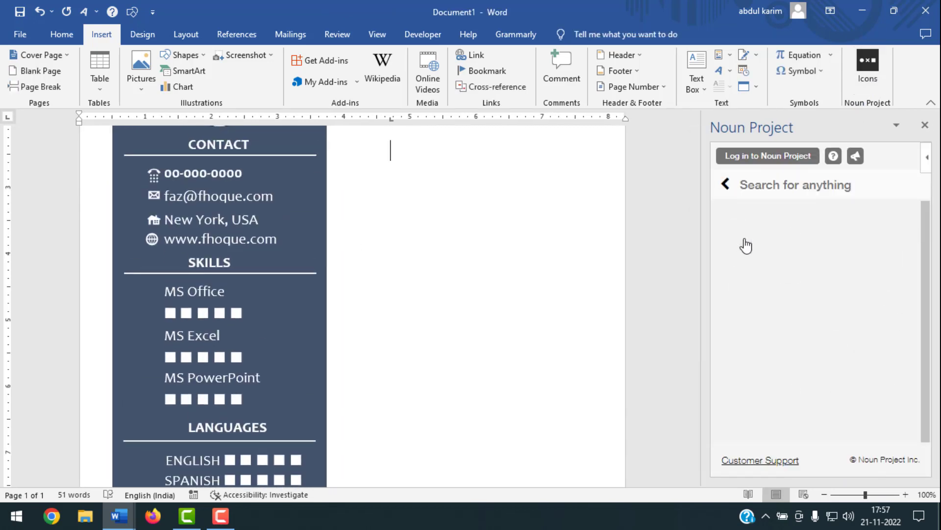
left_click(802, 418)
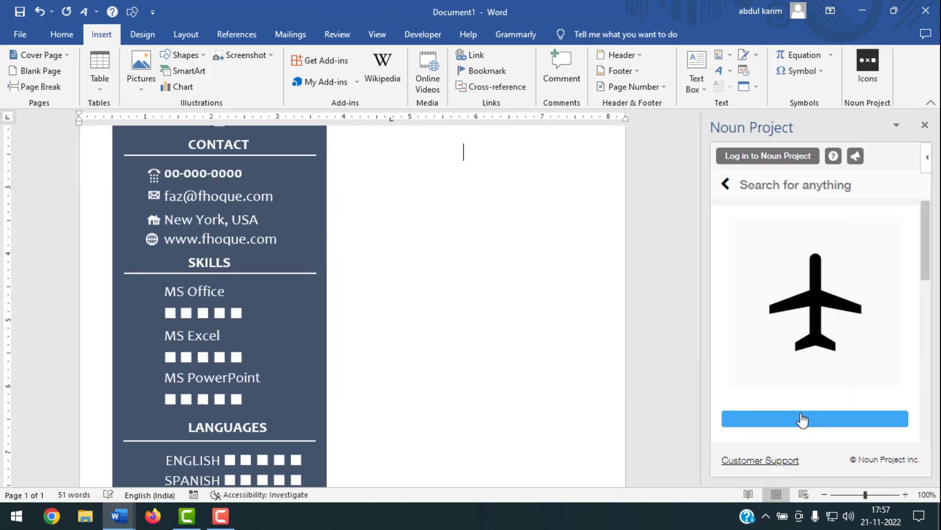
left_click(587, 35)
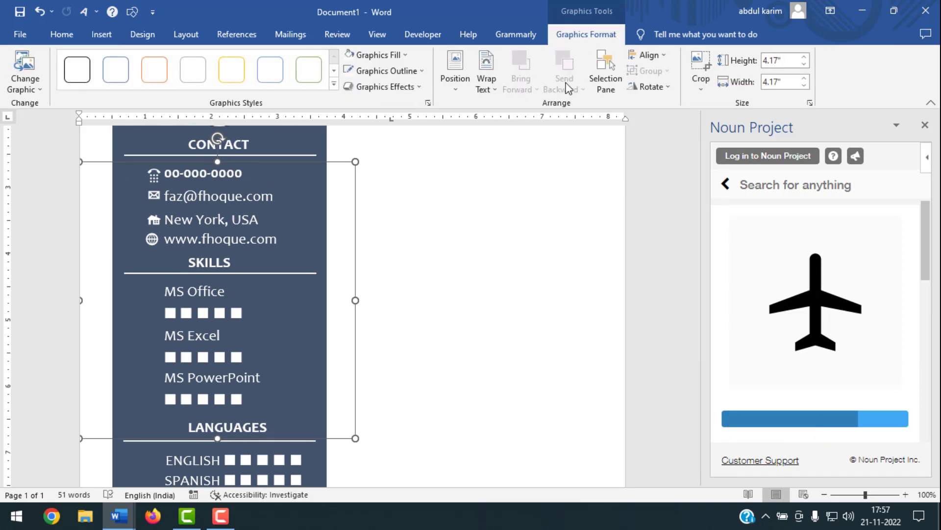
left_click(495, 89)
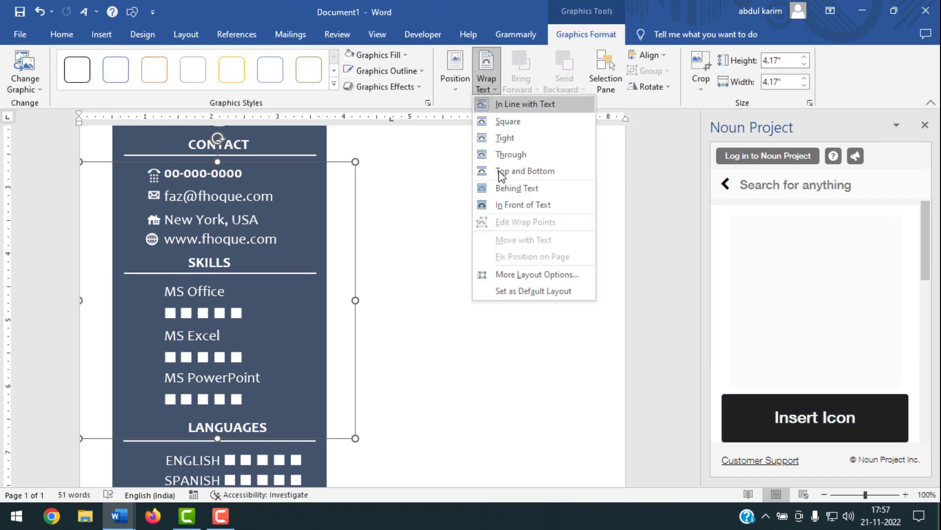
left_click(520, 206)
left_click(373, 55)
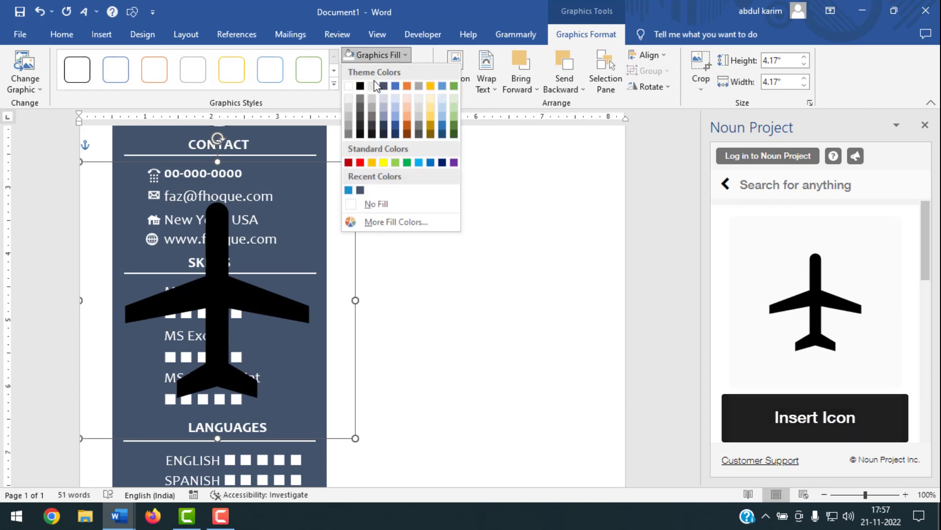
left_click(350, 84)
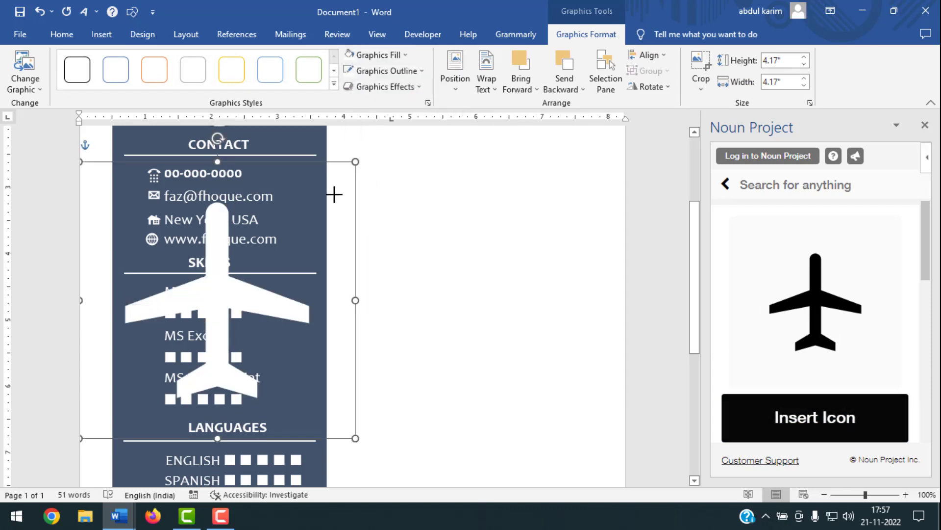
- Size the airplane to 0.4", tilt it and place it under the HOBBIES heading
left_click_drag(334, 194, 136, 383)
scroll(220, 309, "down", 6)
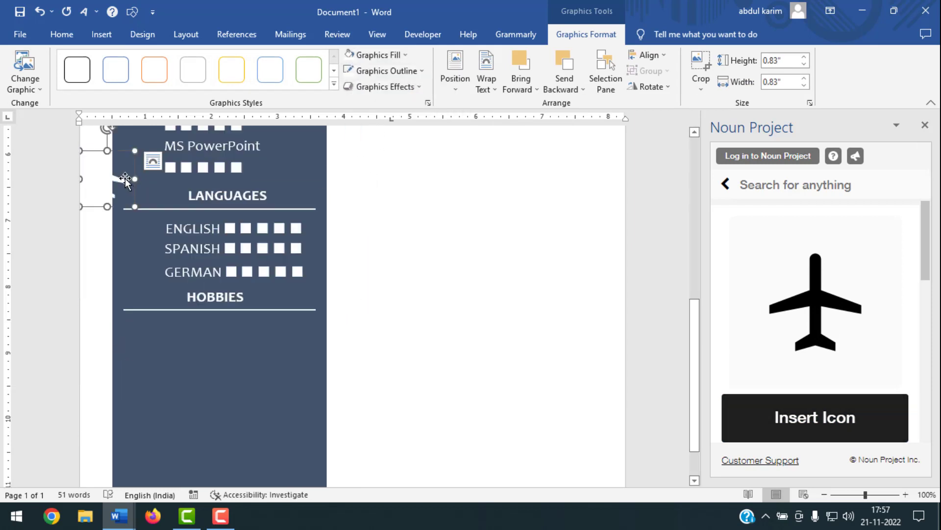
left_click_drag(126, 181, 169, 335)
left_click_drag(149, 369, 148, 333)
left_click(183, 360)
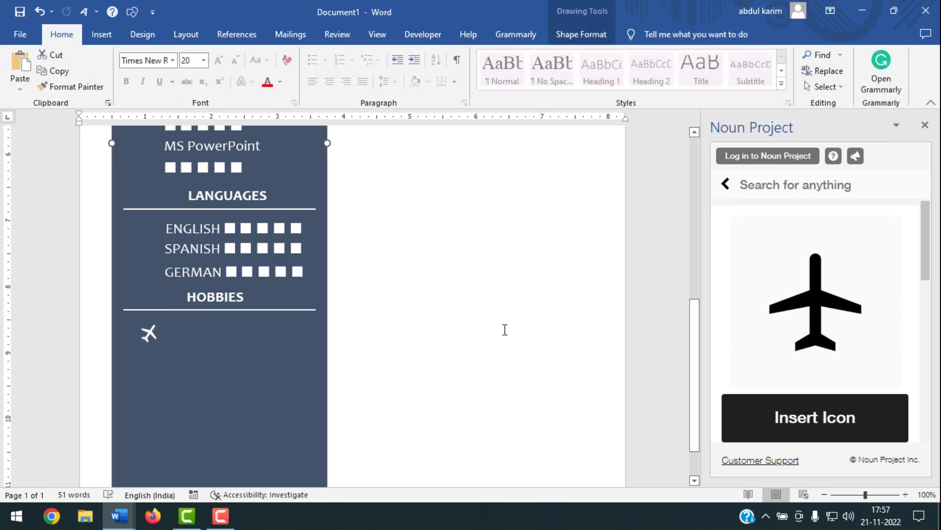
- Search Noun Project for music and insert the note icon In Front of Text, filled white
left_click(767, 185)
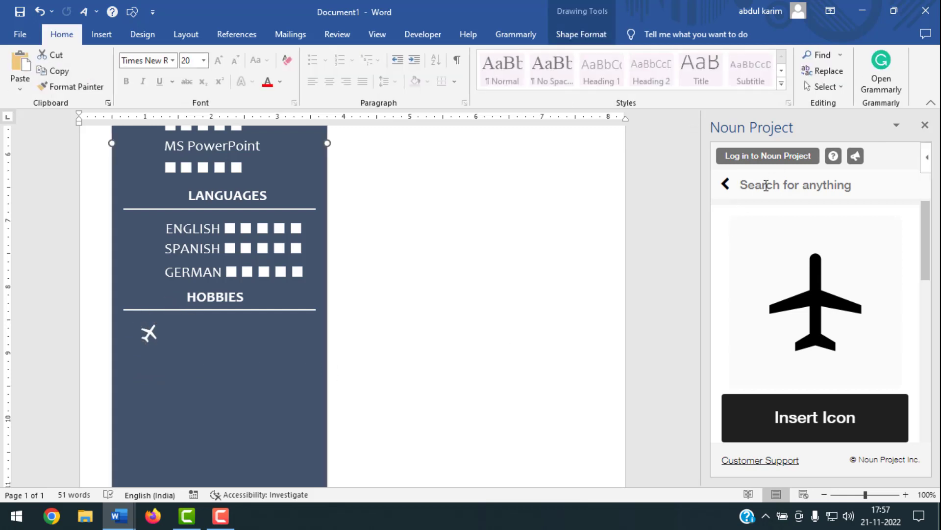
type("MUSIC")
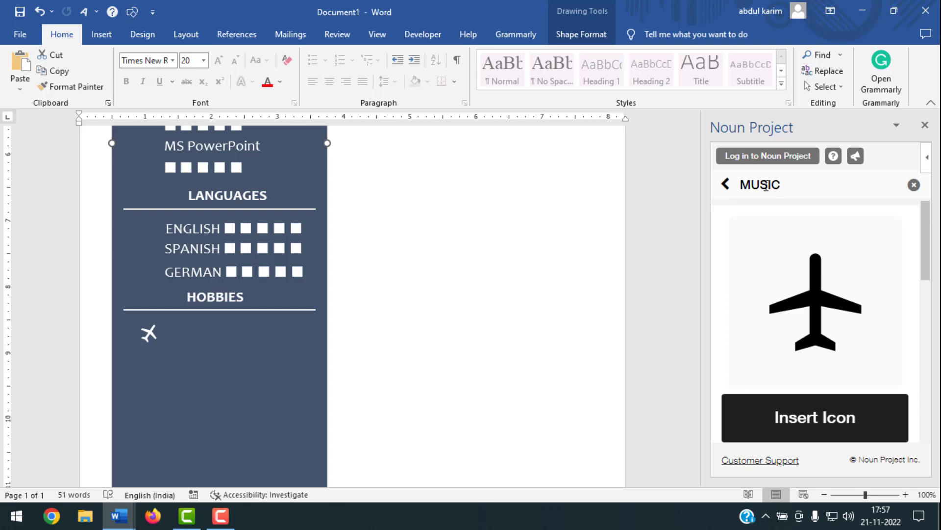
key("Return")
scroll(489, 301, "up", 5)
left_click(467, 322)
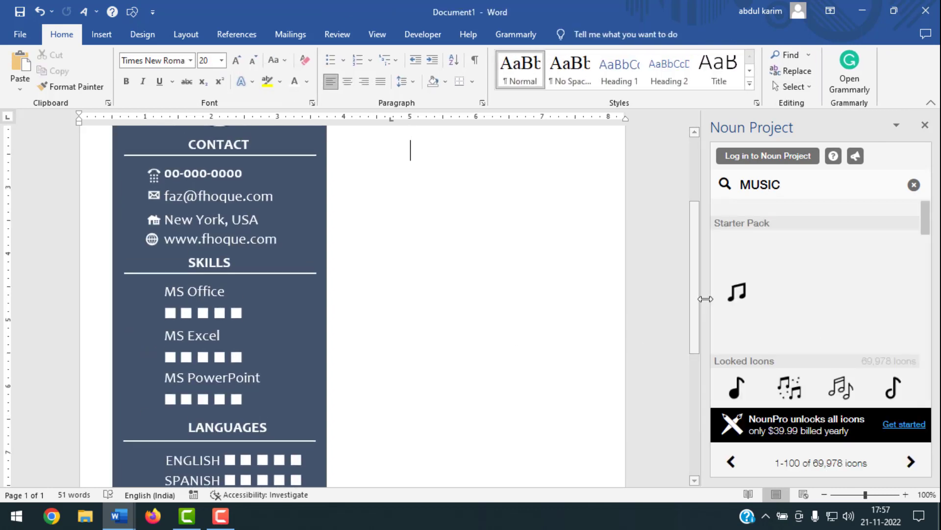
left_click(737, 293)
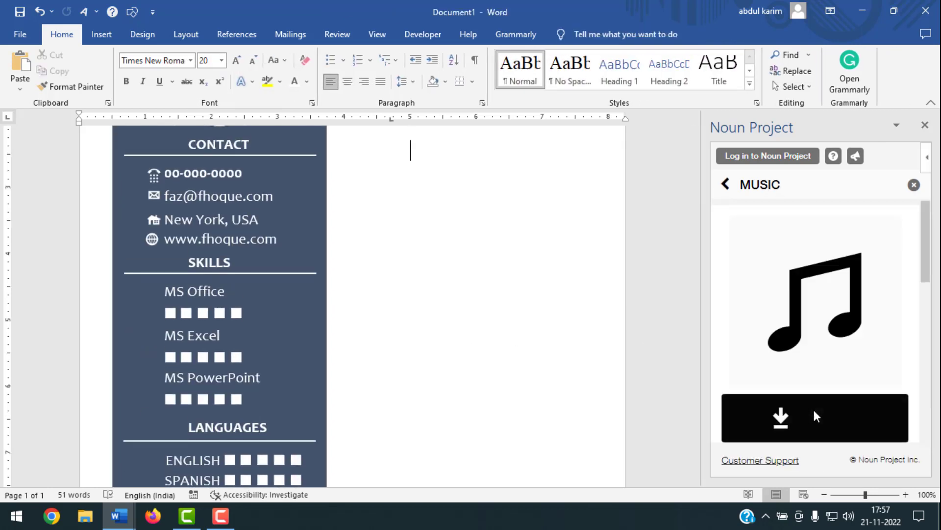
left_click(815, 415)
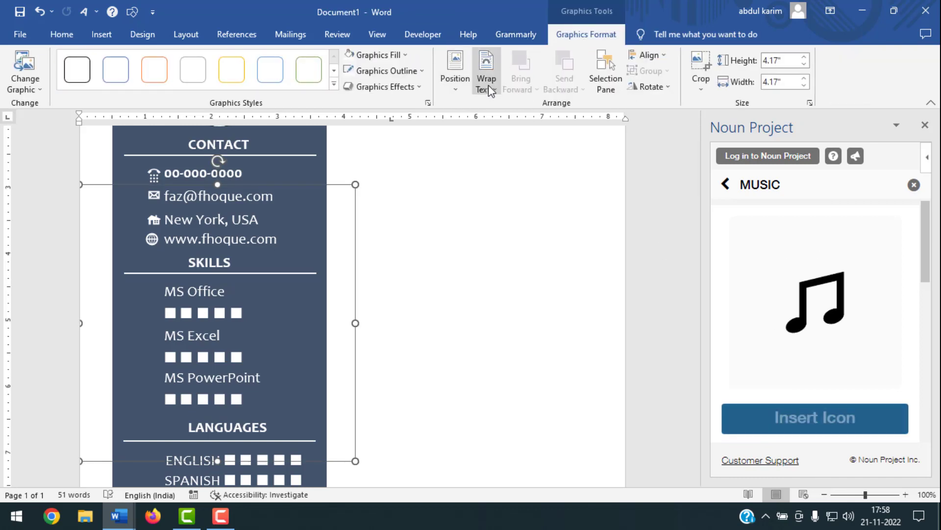
left_click(488, 84)
left_click(510, 211)
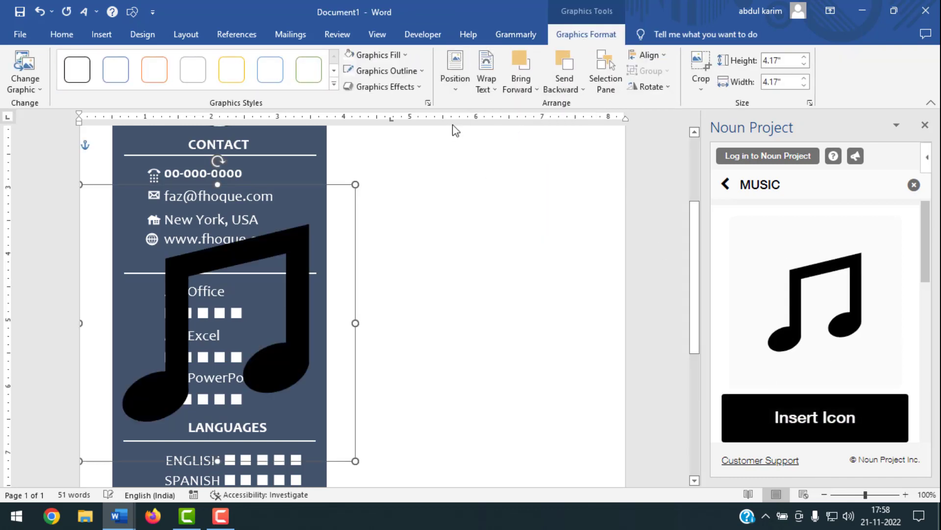
left_click(404, 51)
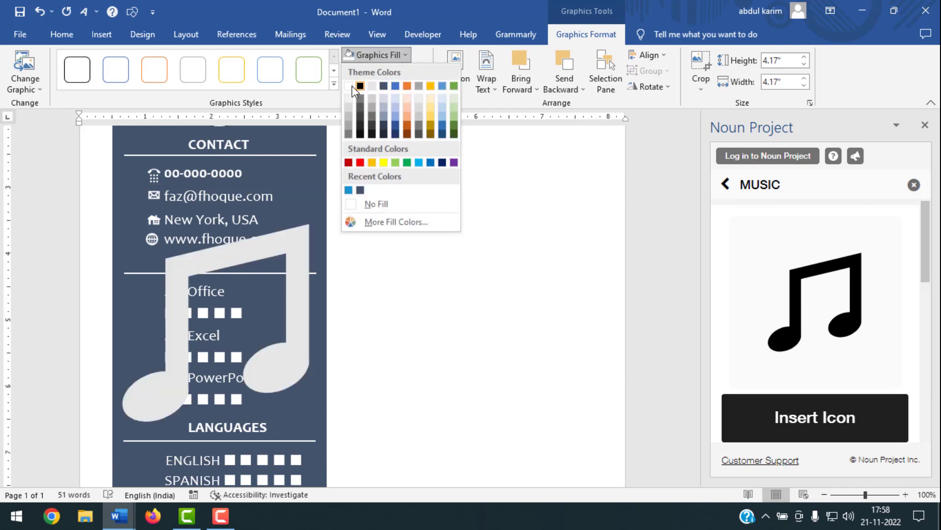
left_click(348, 85)
- Shrink the music note to 0.37", rotate it and place it beside the airplane
left_click_drag(356, 184, 157, 381)
scroll(195, 274, "down", 3)
scroll(174, 260, "down", 5)
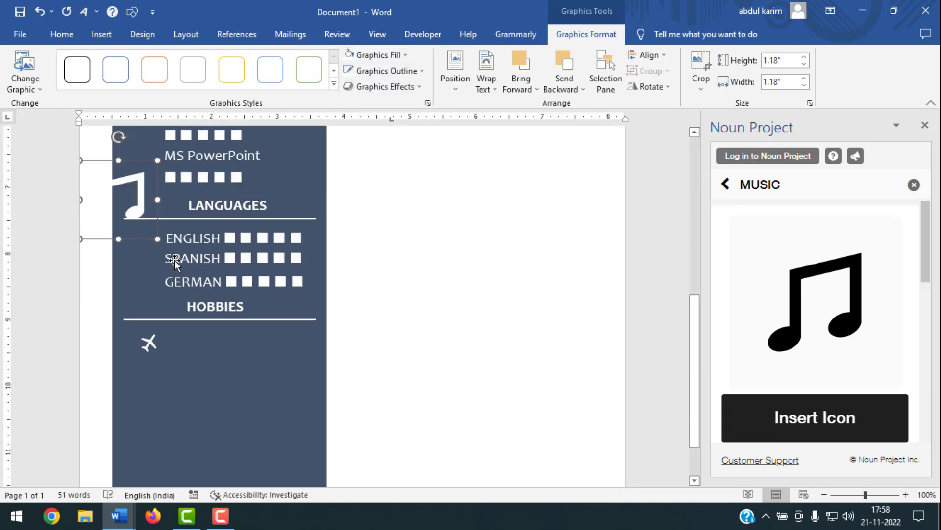
left_click_drag(133, 160, 221, 329)
left_click_drag(249, 288, 193, 303)
left_click_drag(194, 265, 205, 269)
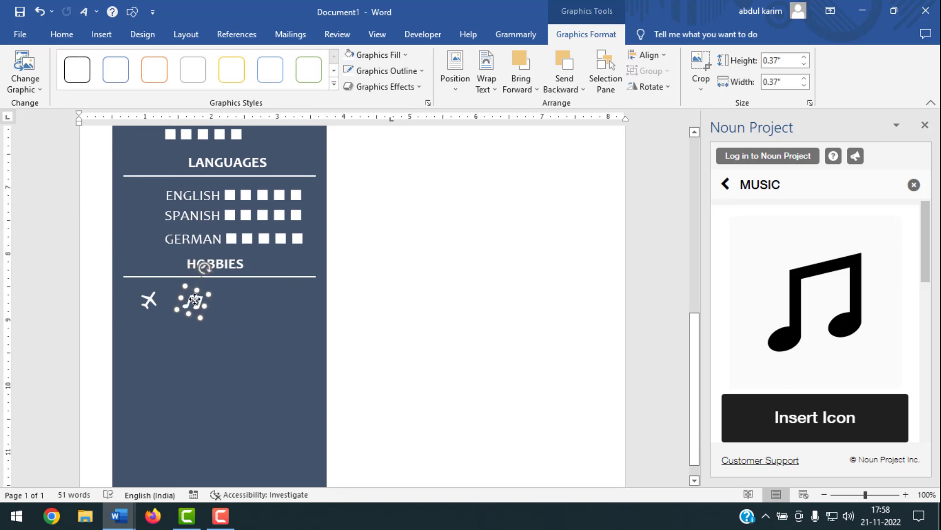
left_click(254, 363)
left_click_drag(809, 189, 616, 189)
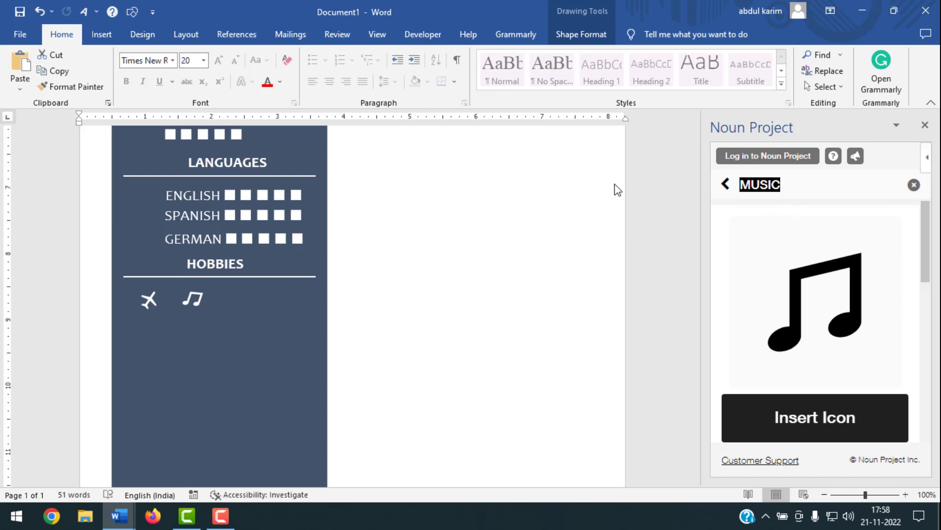
- Search Noun Project for book and insert the book icon In Front of Text, filled white
type("BOOK")
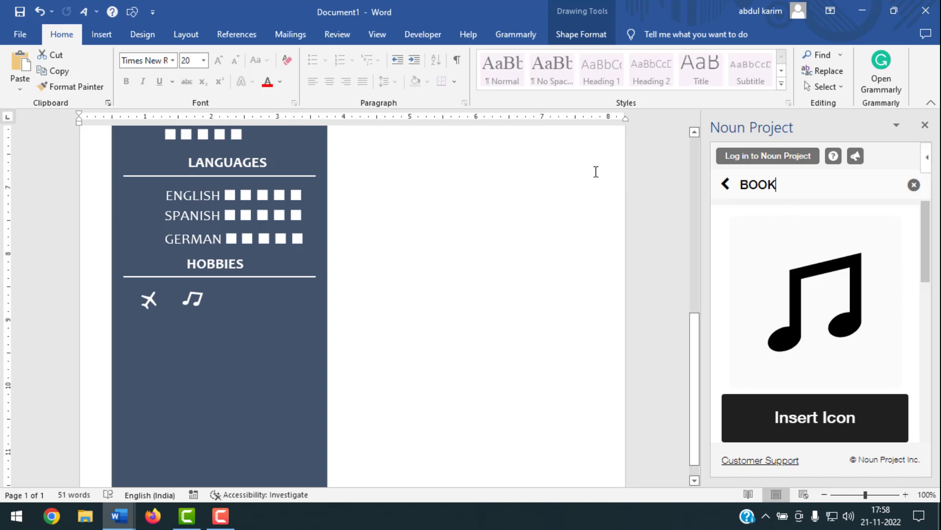
key("Return")
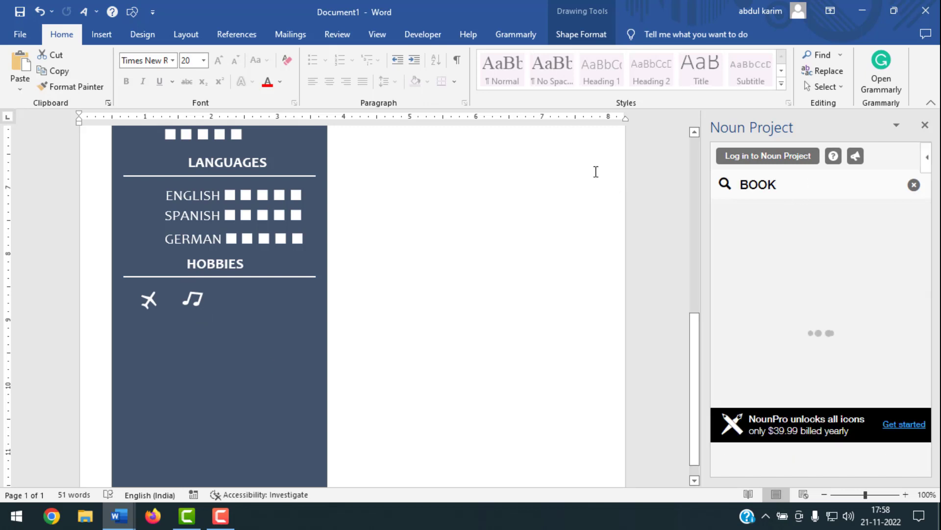
left_click(402, 284)
left_click(743, 305)
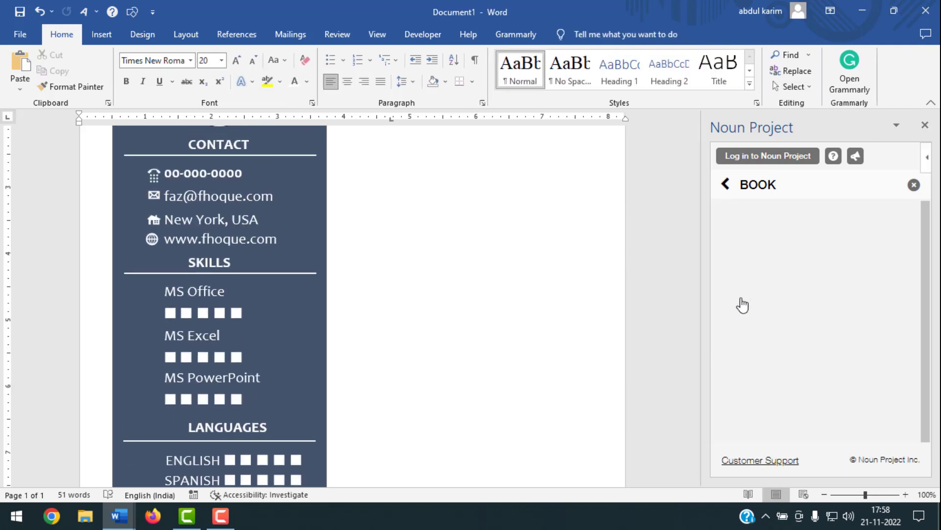
left_click(815, 416)
left_click(577, 33)
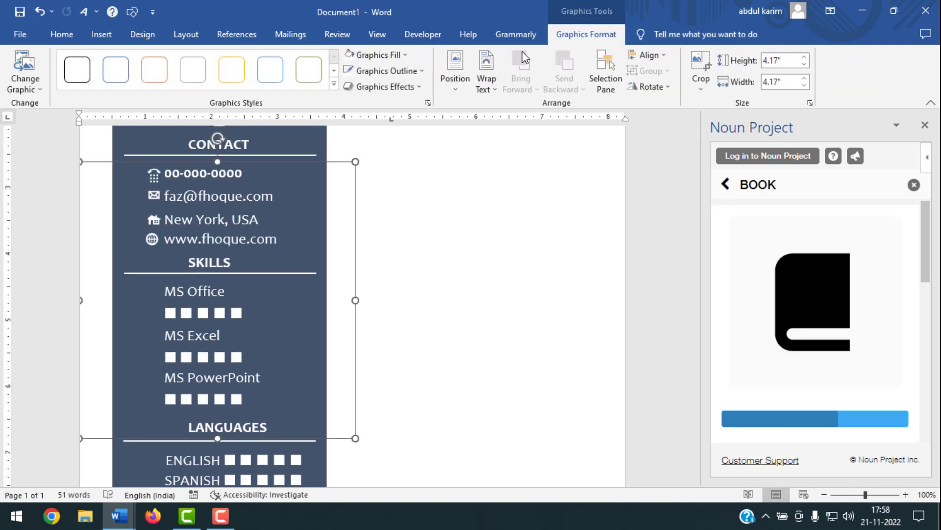
left_click(499, 88)
left_click(510, 204)
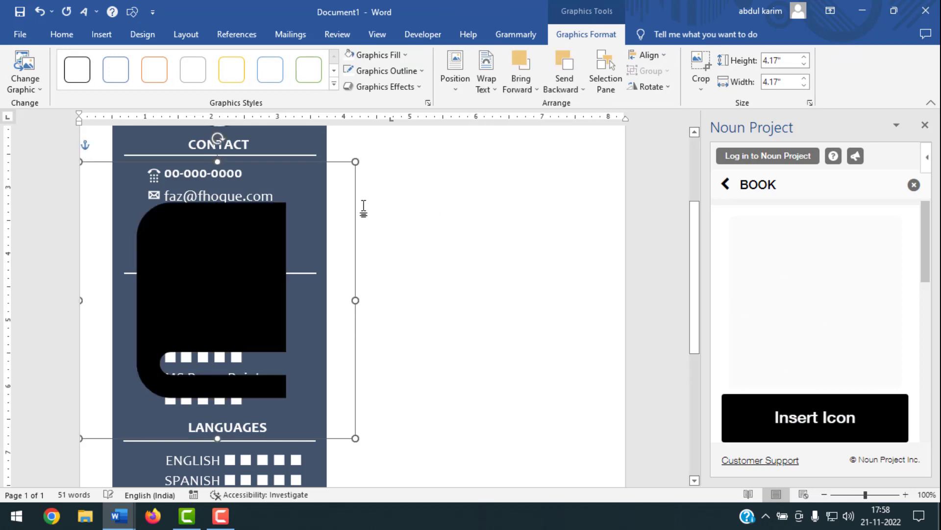
left_click(405, 53)
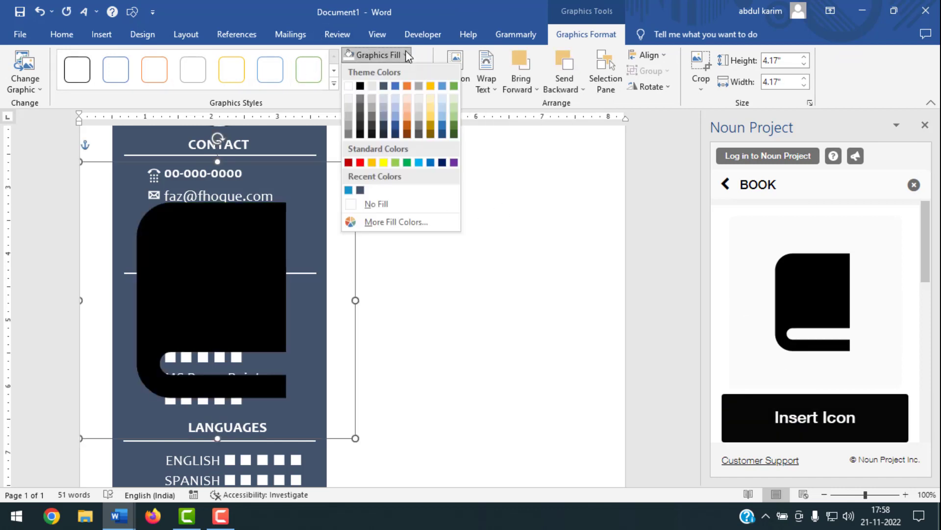
left_click(351, 83)
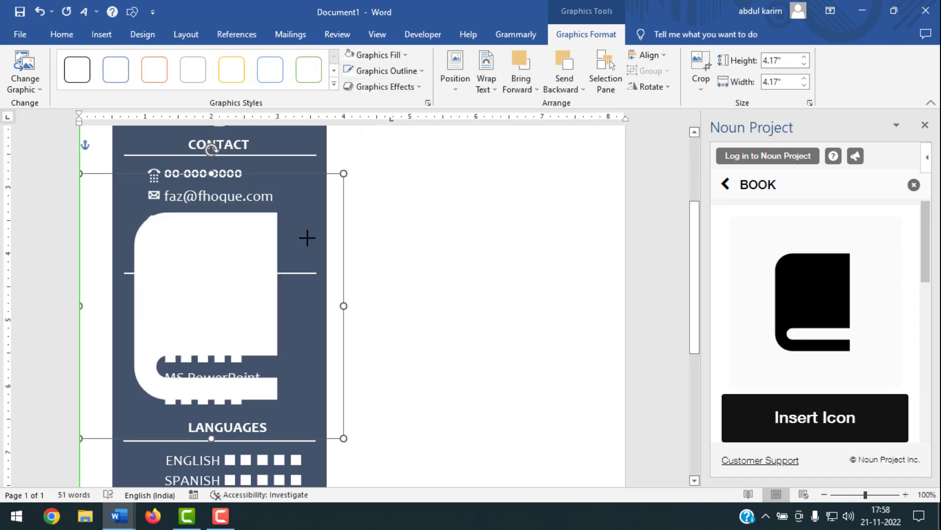
- Shrink the book icon and place it in the HOBBIES row
left_click_drag(307, 237, 210, 357)
scroll(197, 331, "down", 5)
left_click_drag(147, 186, 228, 385)
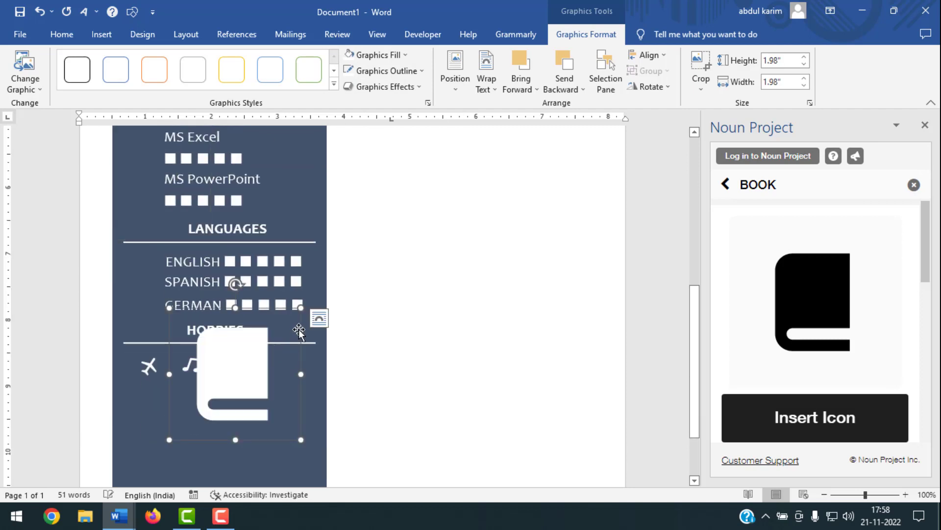
left_click_drag(301, 307, 285, 332)
- Respace the music note and airplane icons evenly across the HOBBIES row
left_click(193, 364)
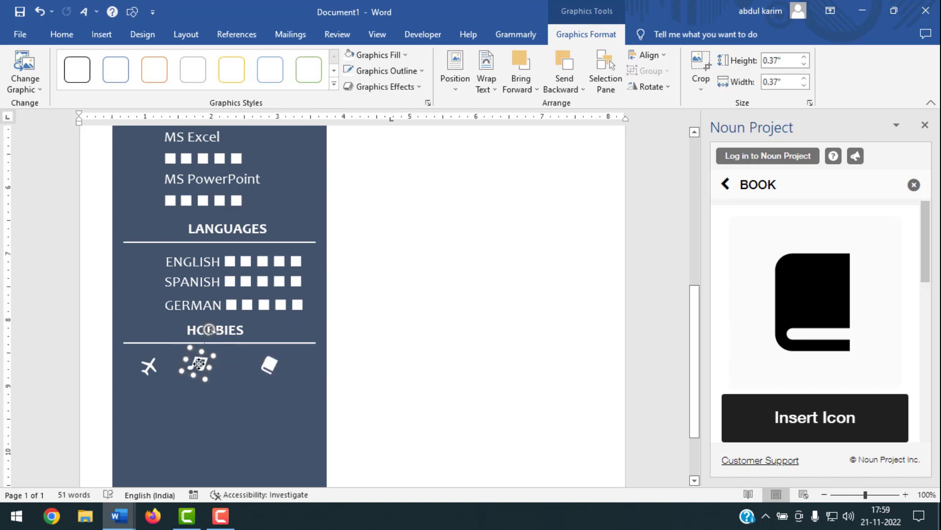
left_click_drag(195, 363, 211, 362)
left_click_drag(148, 366, 169, 362)
left_click(462, 392)
scroll(463, 393, "up", 4)
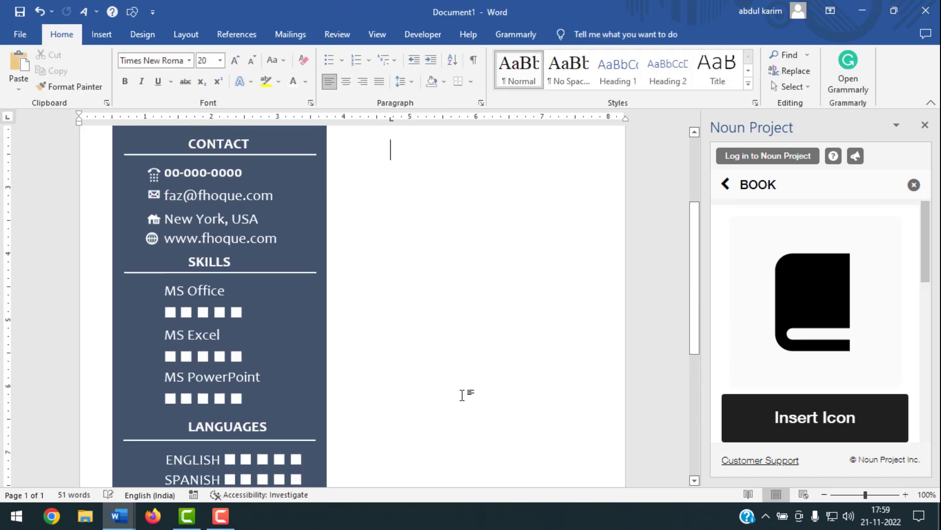
- Duplicate the CONTACT heading box into the right column below the banner and select its text
scroll(452, 374, "down", 2)
scroll(300, 404, "down", 3)
scroll(264, 374, "up", 6)
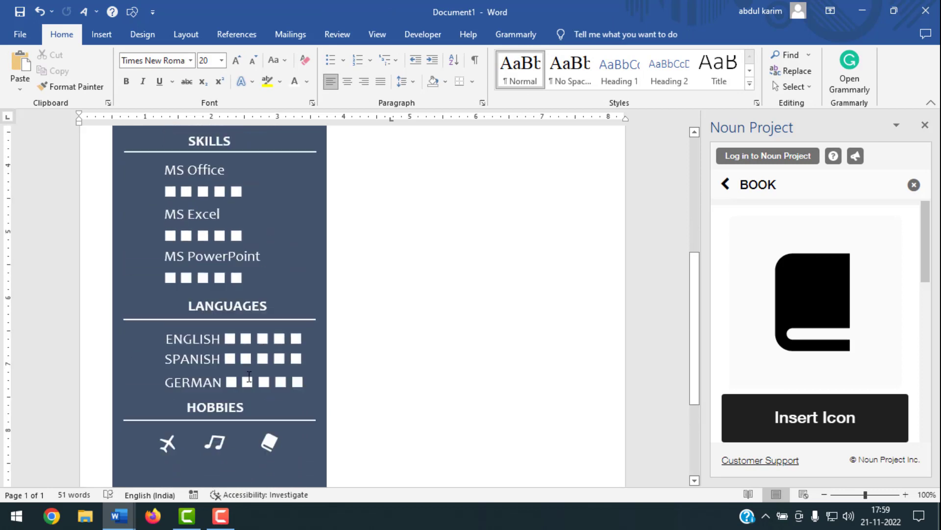
scroll(449, 290, "up", 2)
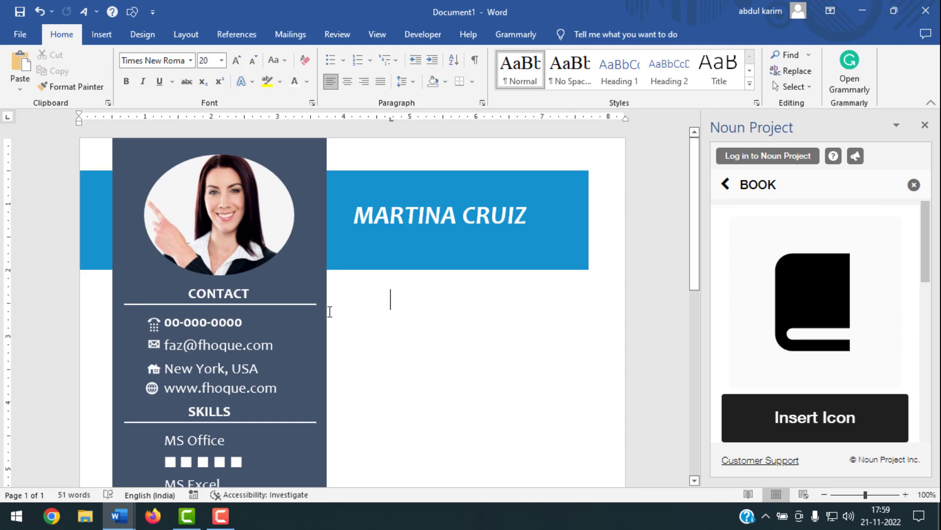
left_click(236, 290)
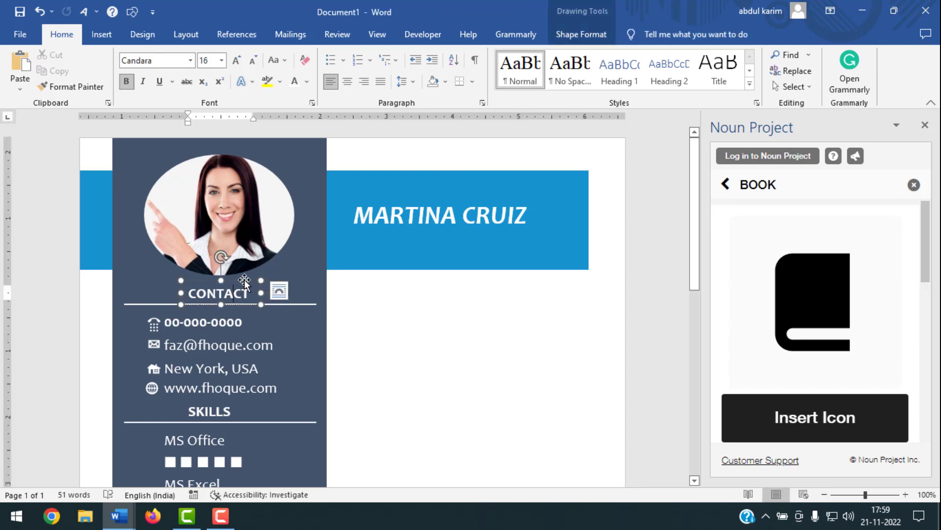
left_click_drag(244, 283, 415, 314, "ctrl")
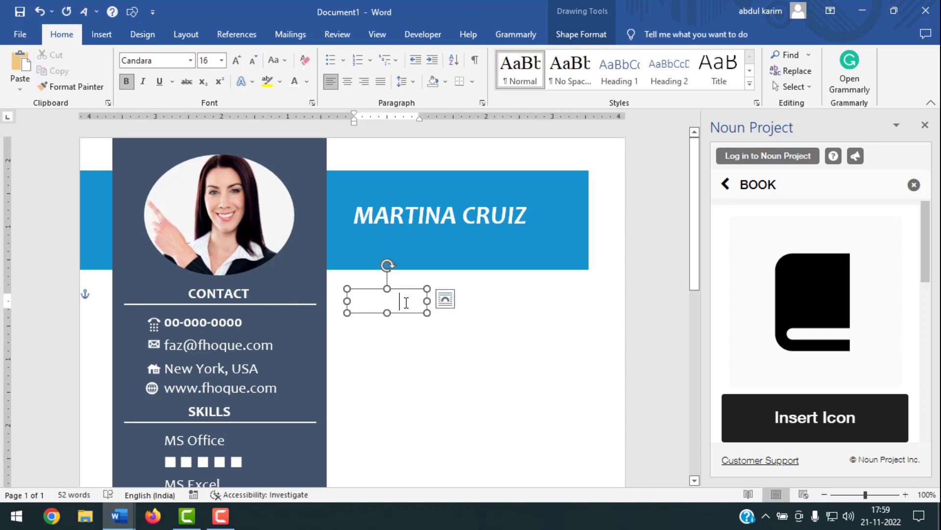
double_click(405, 302)
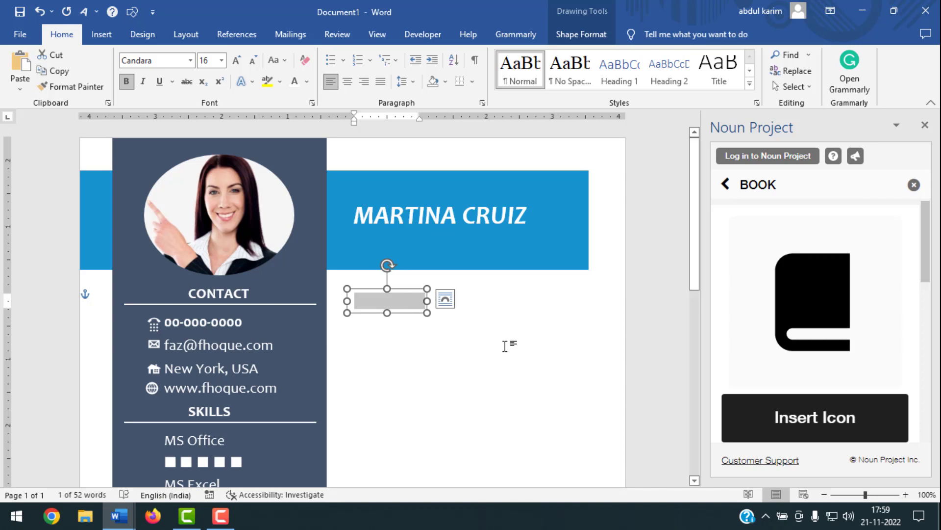
key("Delete")
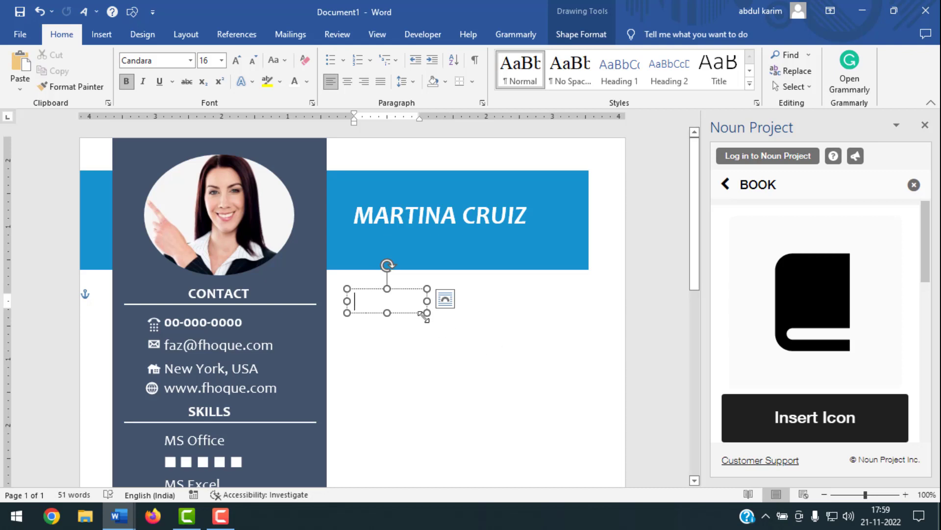
left_click_drag(426, 312, 589, 356)
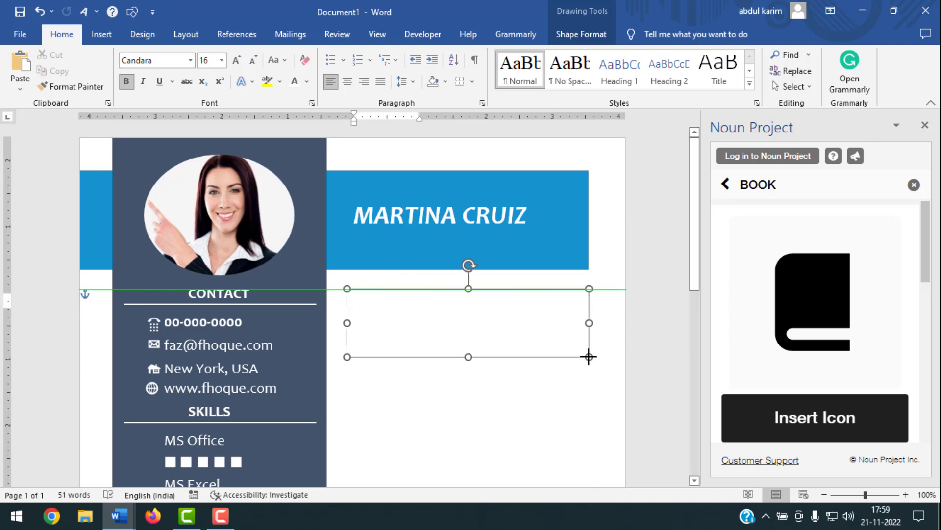
left_click(586, 158)
left_click_drag(587, 124, 590, 123)
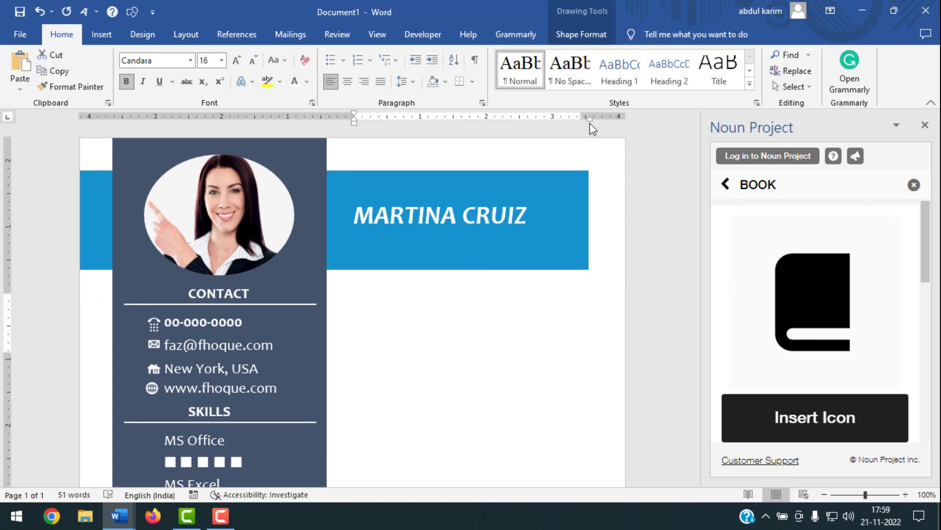
left_click_drag(344, 324, 336, 323)
left_click_drag(463, 289, 464, 277)
left_click_drag(464, 356, 464, 409)
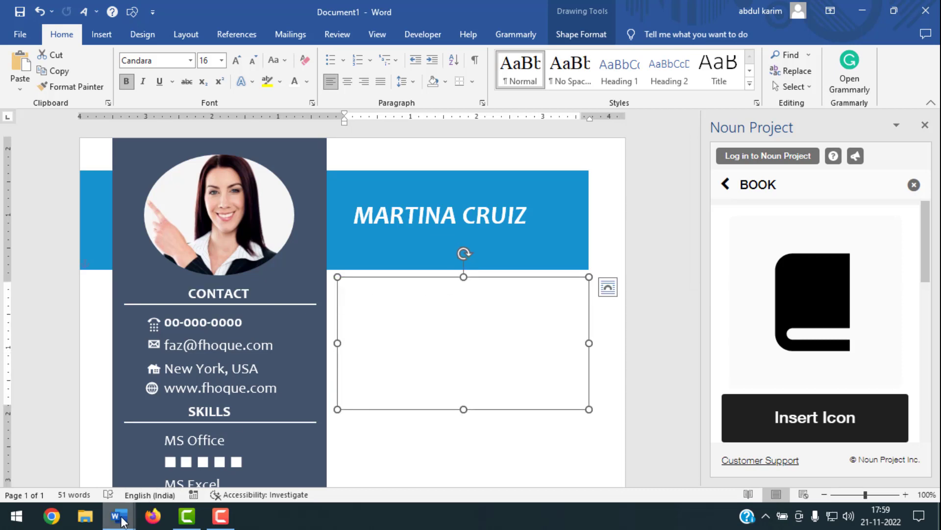
- Copy the Summary paragraph from CV INFORMATION and paste it into the empty résumé text box
left_click(119, 515)
left_click(178, 499)
scroll(389, 285, "down", 3)
scroll(389, 284, "down", 3)
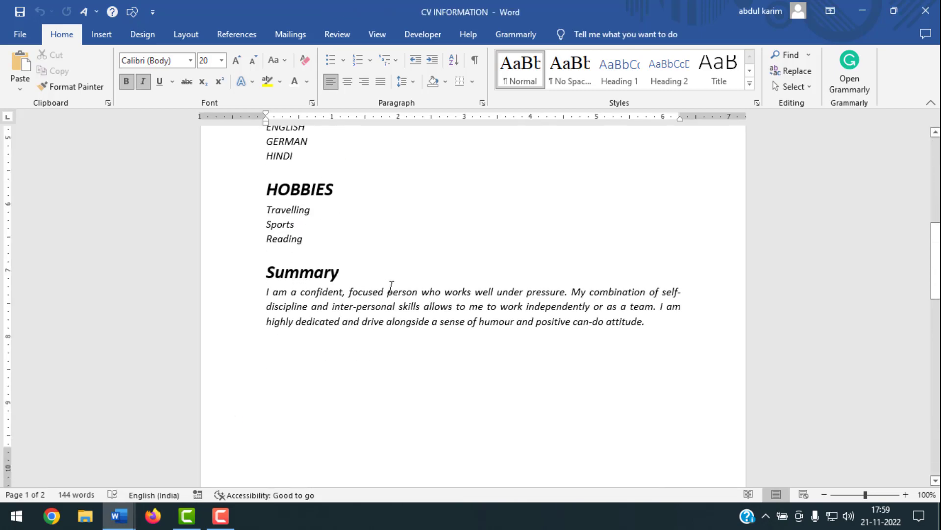
left_click_drag(263, 288, 702, 340)
key("ctrl+c")
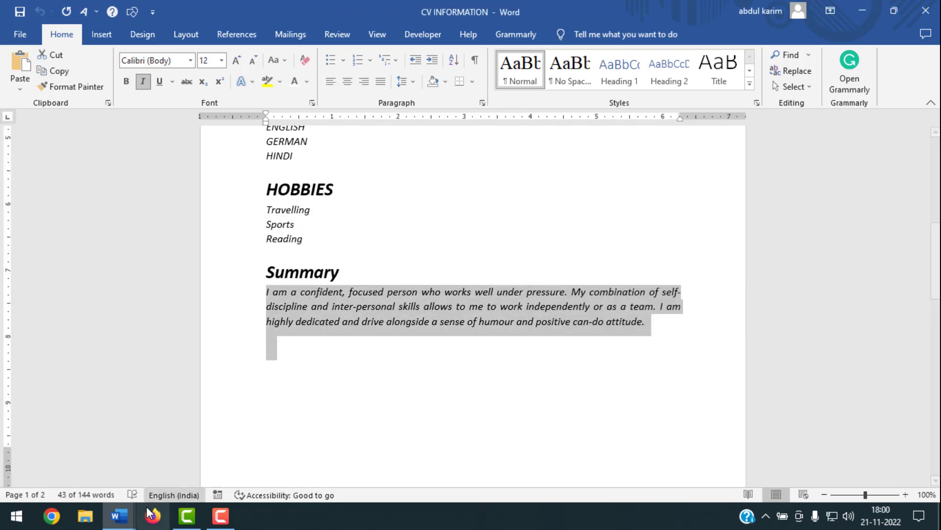
mouse_move(119, 516)
left_click(374, 468)
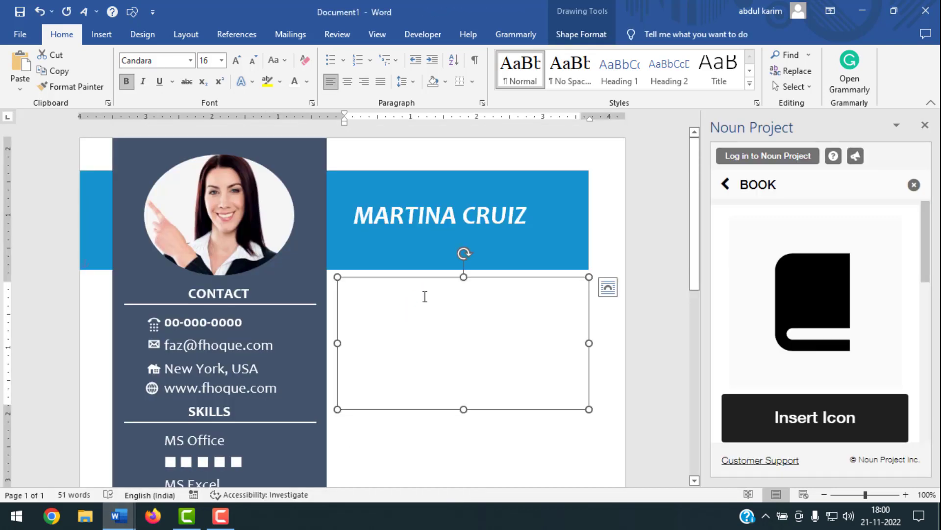
left_click(375, 338)
key("ctrl+v")
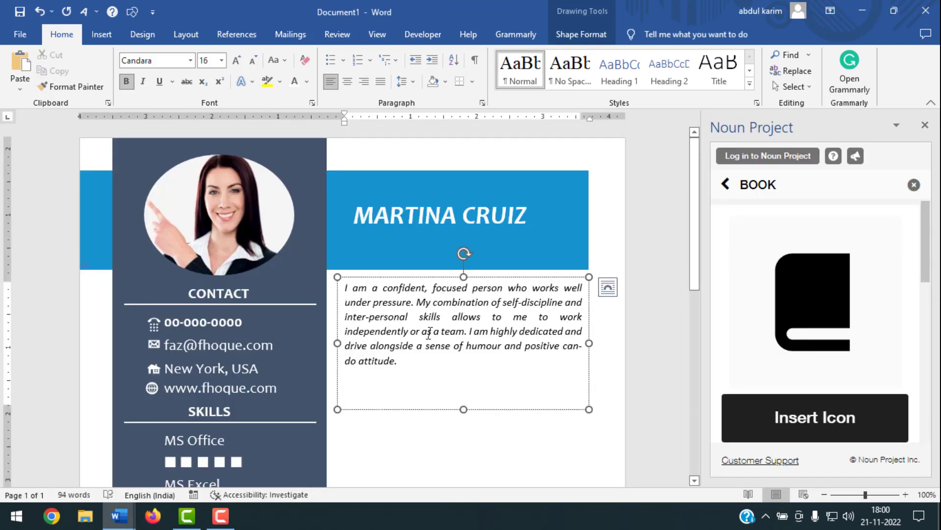
- Set the summary text to Candara 14 pt and shorten the box to fit
key("ctrl+a")
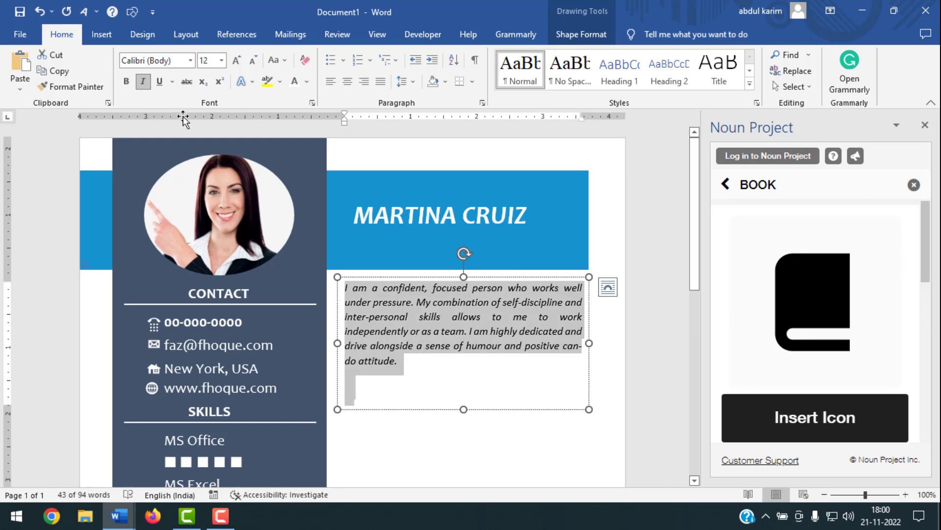
left_click(221, 61)
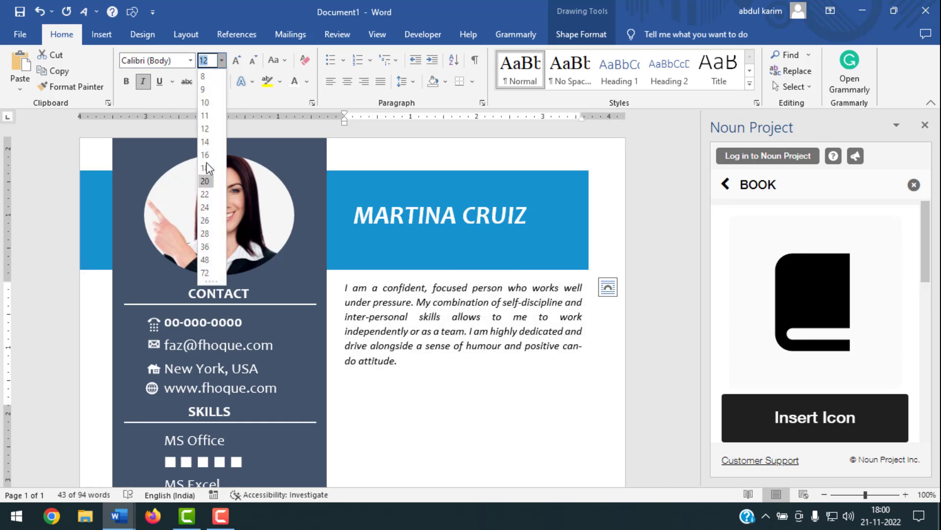
left_click(207, 141)
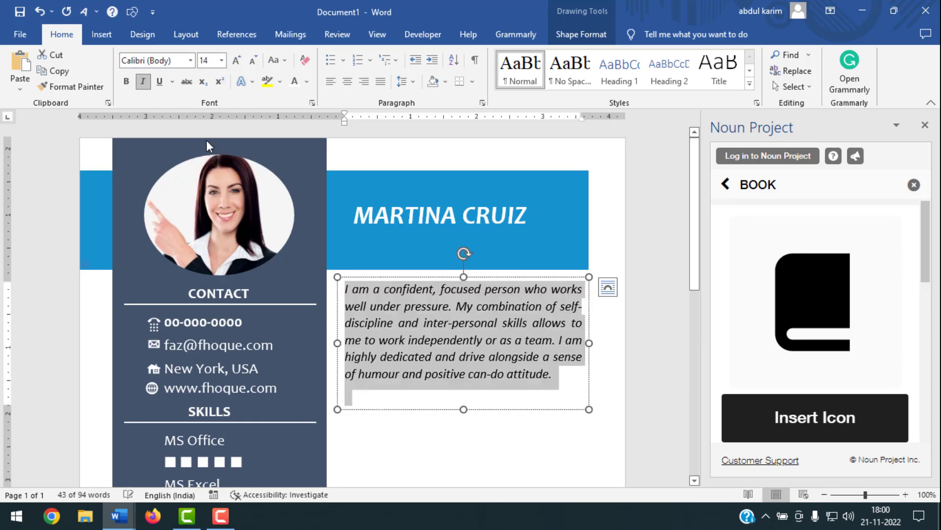
left_click(189, 61)
left_click(164, 144)
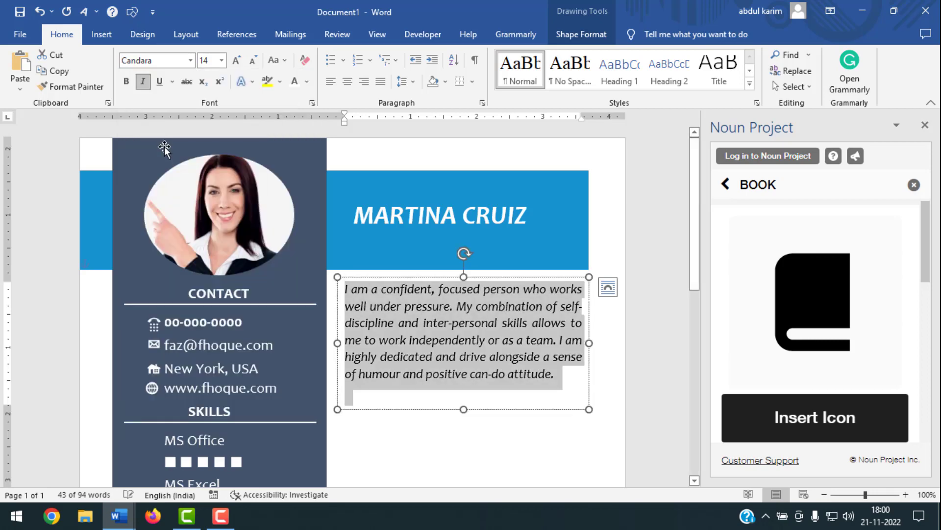
left_click_drag(461, 409, 466, 387)
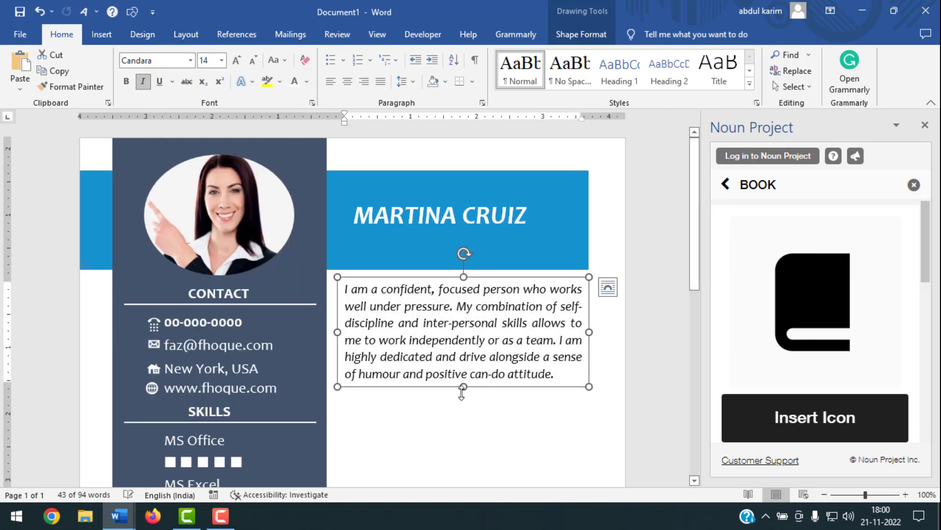
left_click(451, 416)
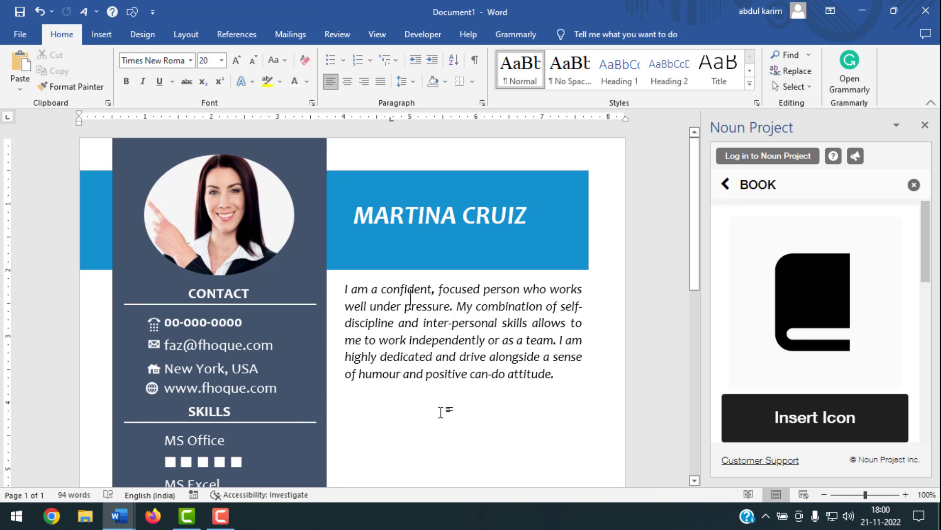
- Draw a horizontal straight line beneath the summary paragraph
left_click(101, 34)
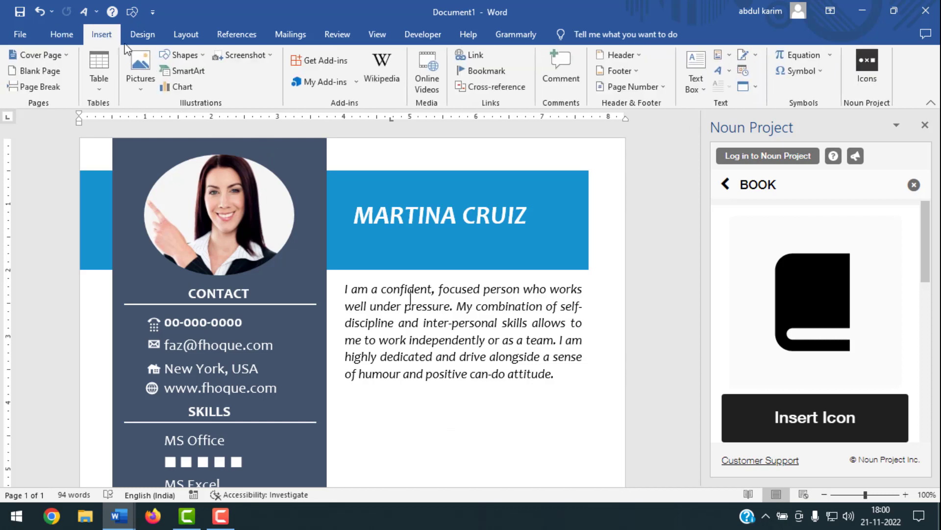
left_click(184, 54)
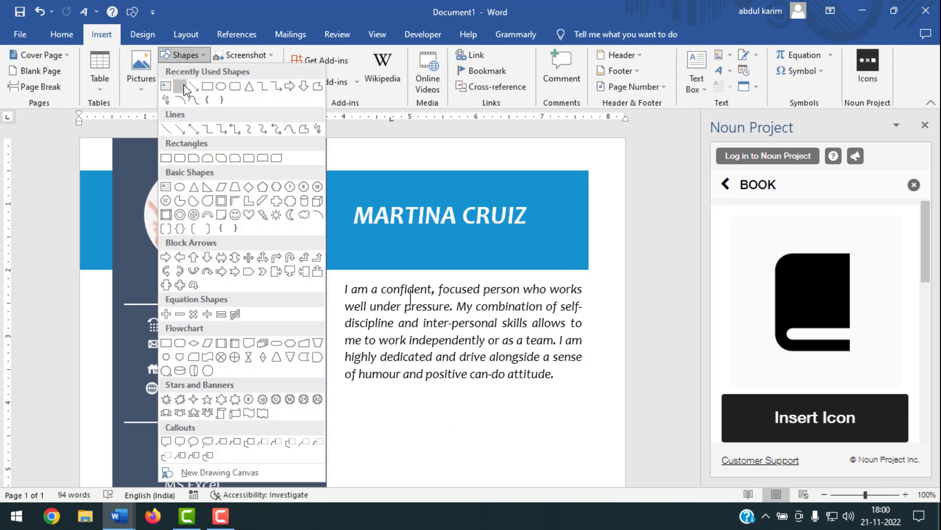
left_click(179, 87)
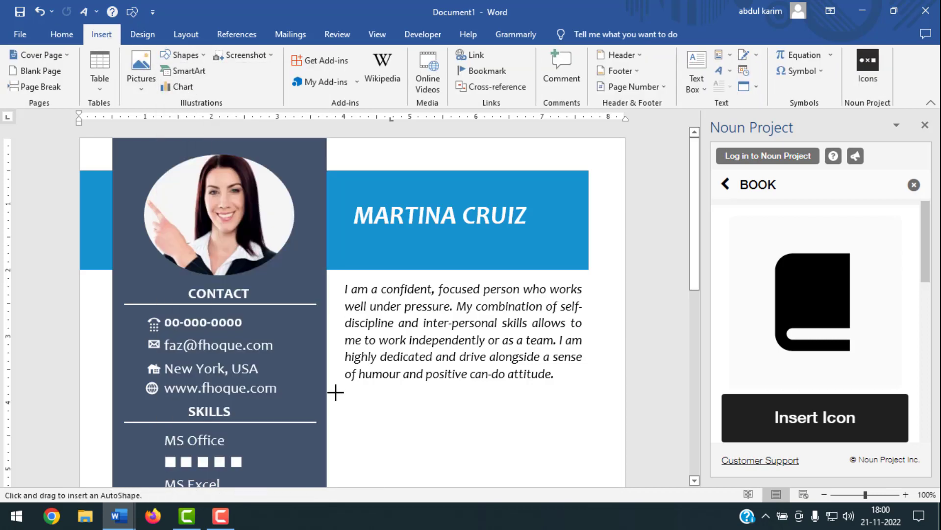
left_click_drag(335, 393, 588, 392)
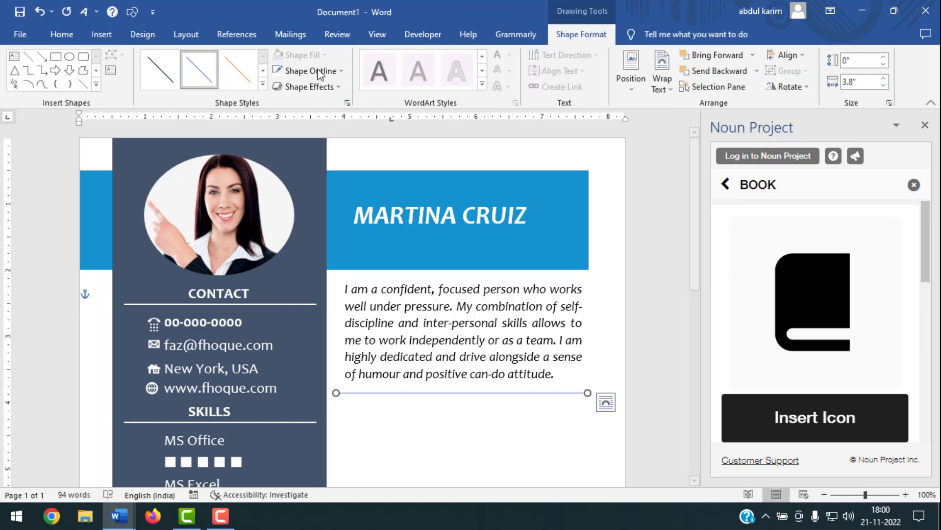
- Recolour the line outline to custom grey-blue RGB 160, 175, 196
left_click(342, 71)
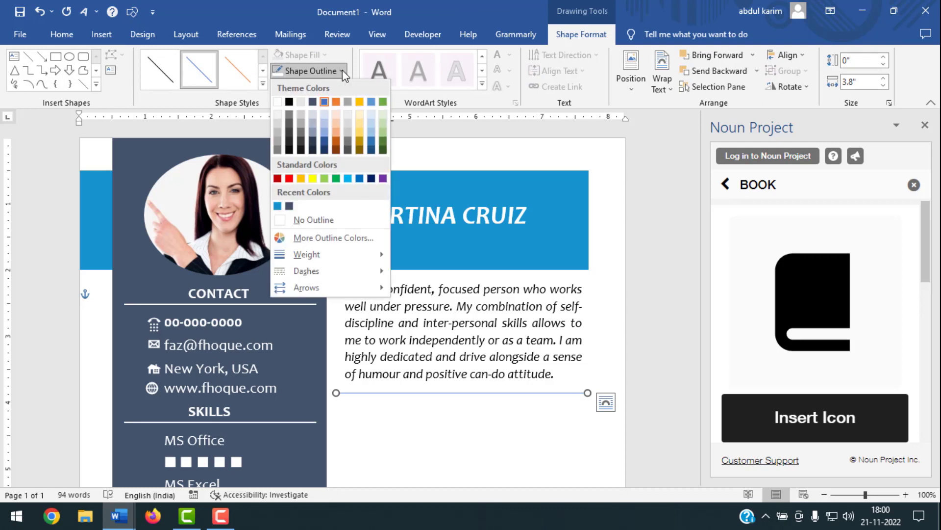
left_click(341, 238)
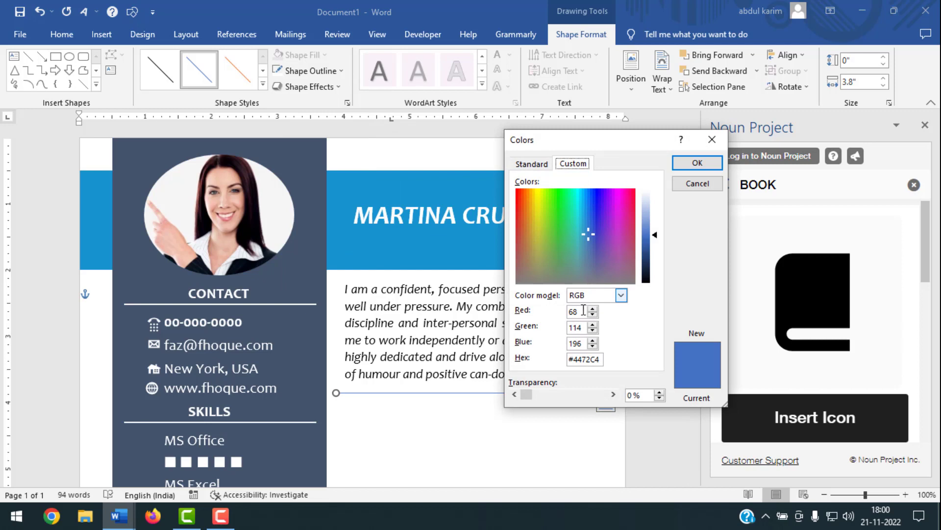
double_click(562, 312)
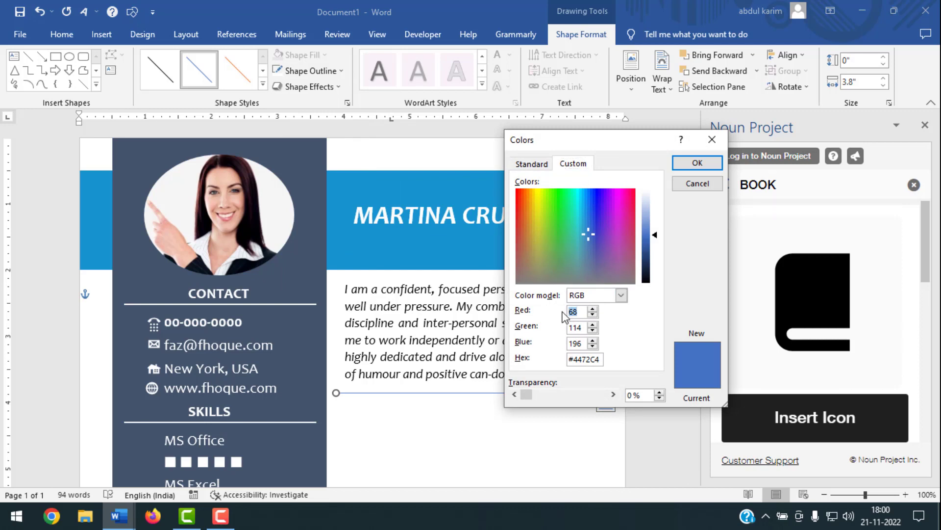
type("160")
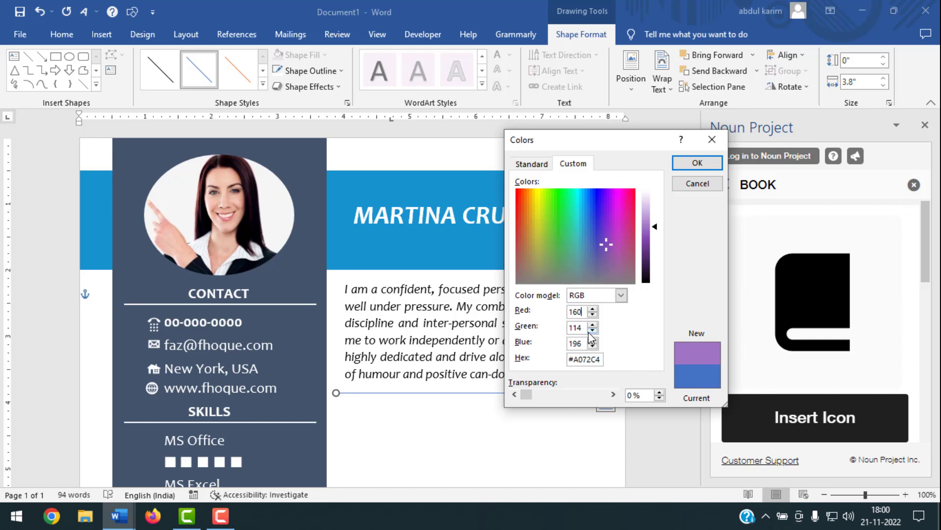
left_click_drag(586, 326, 540, 328)
type("175")
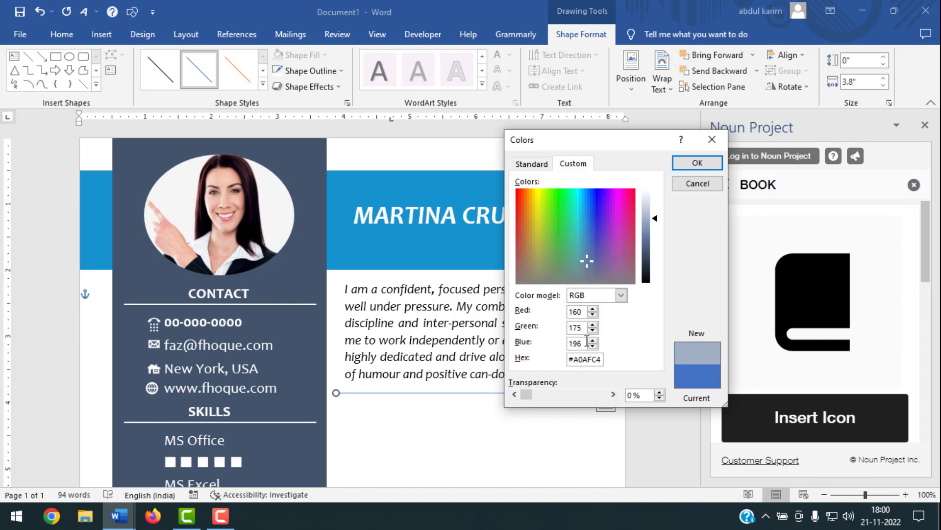
key("Return")
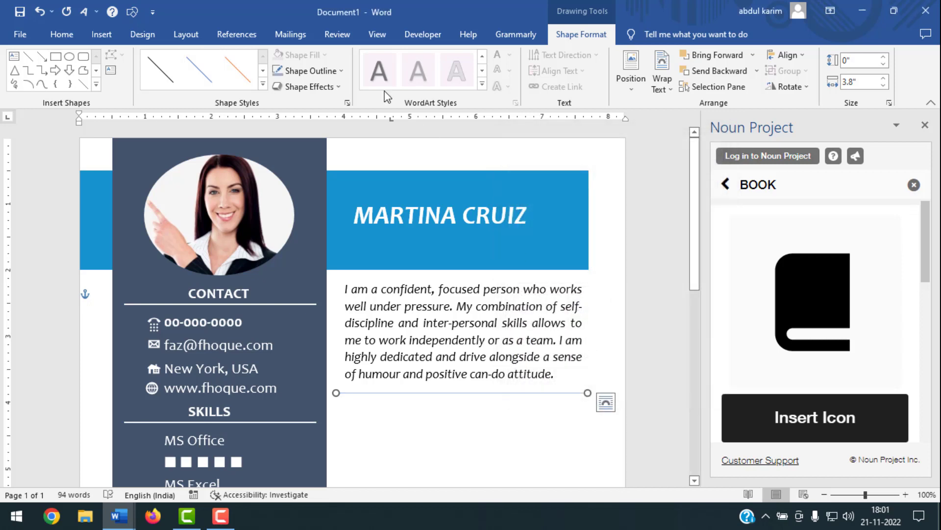
- Set the divider line's weight to 1½ pt
left_click(343, 72)
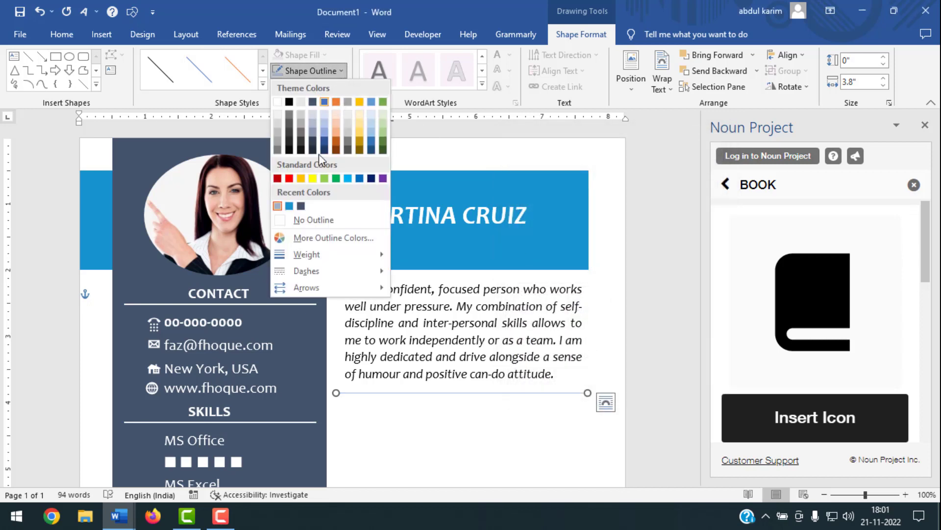
mouse_move(313, 253)
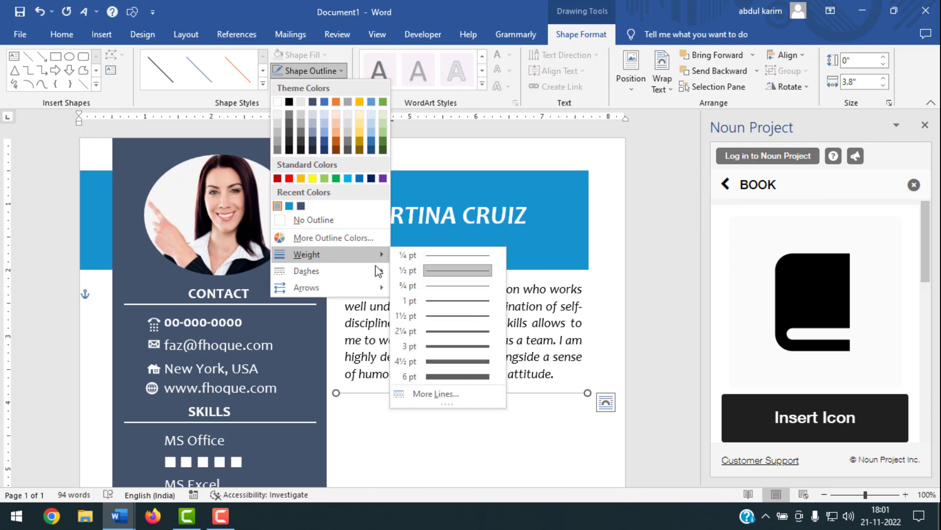
left_click(453, 317)
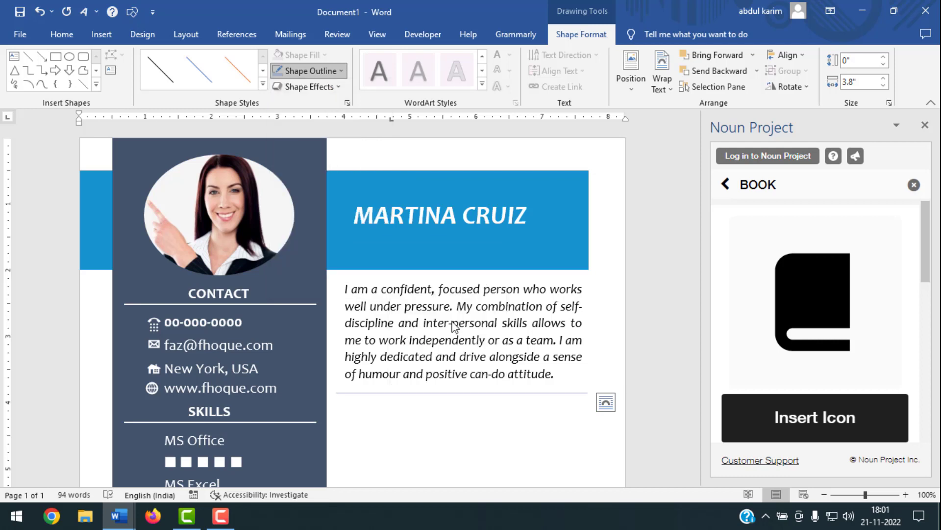
left_click(487, 421)
- Bring the CONTACT heading box down beneath the summary's divider line
scroll(452, 376, "down", 2)
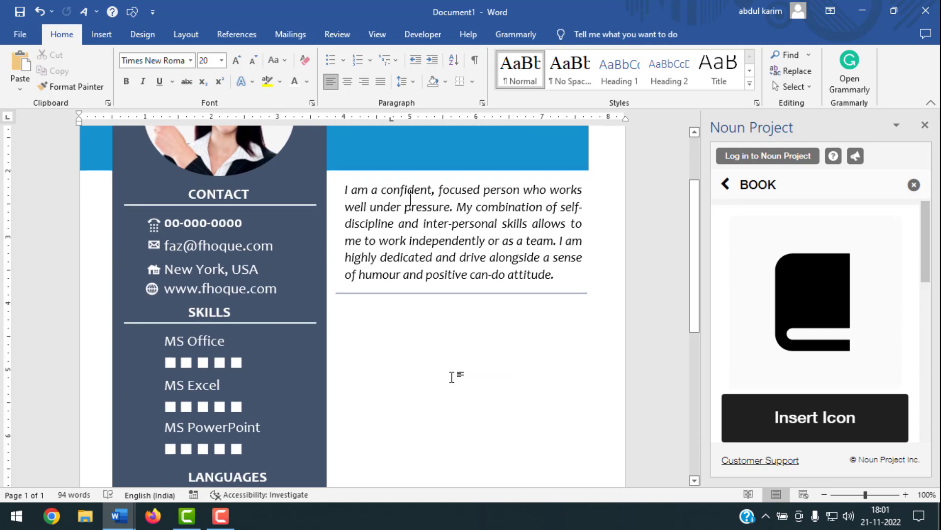
scroll(451, 377, "up", 1)
left_click(249, 214)
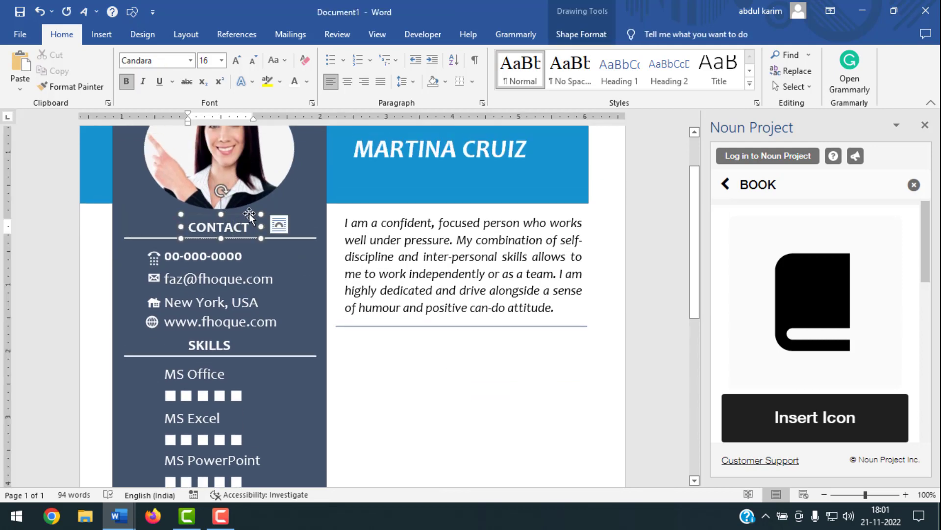
left_click_drag(249, 213, 395, 339)
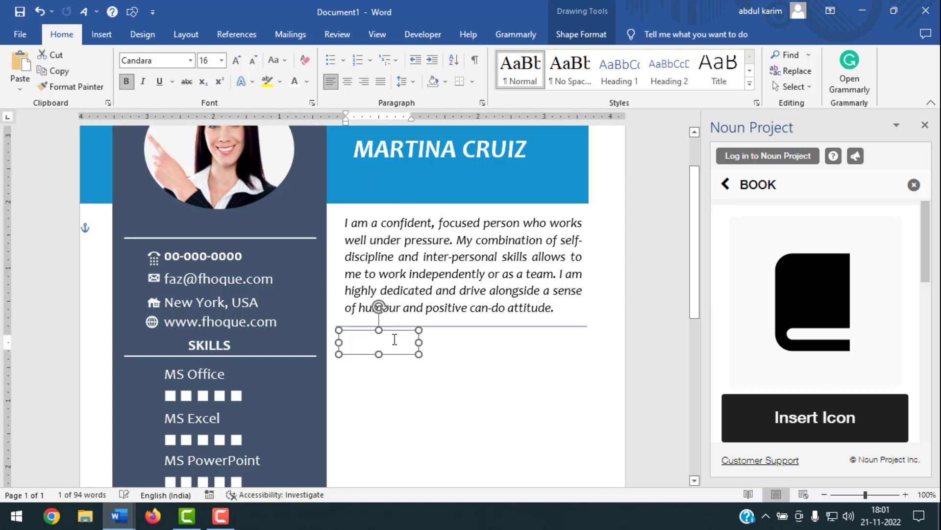
- Replace the box's text with EDUCATION in black
left_click(395, 340)
double_click(394, 339)
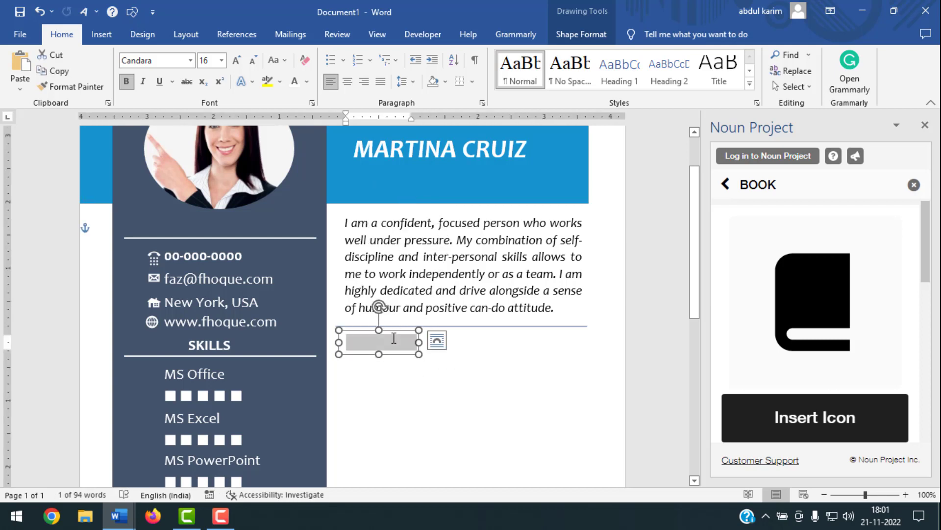
key("Delete")
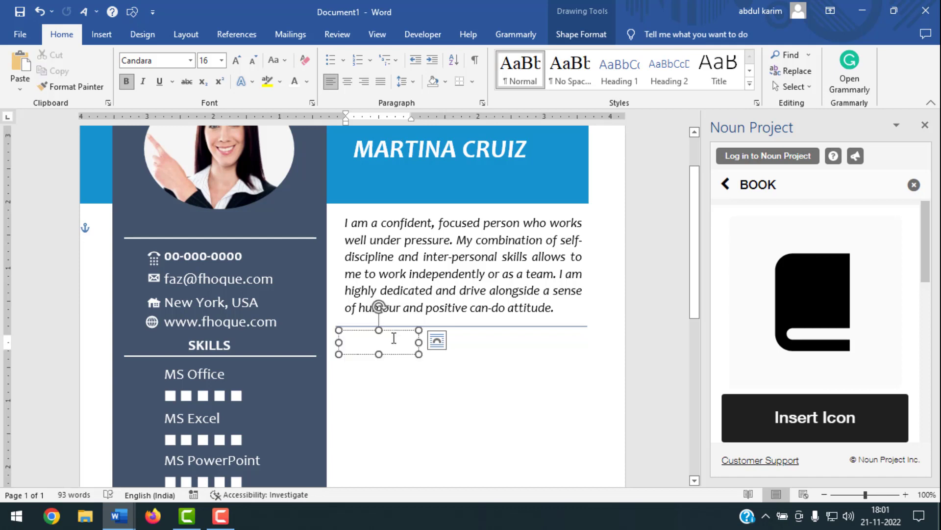
key("ctrl+z")
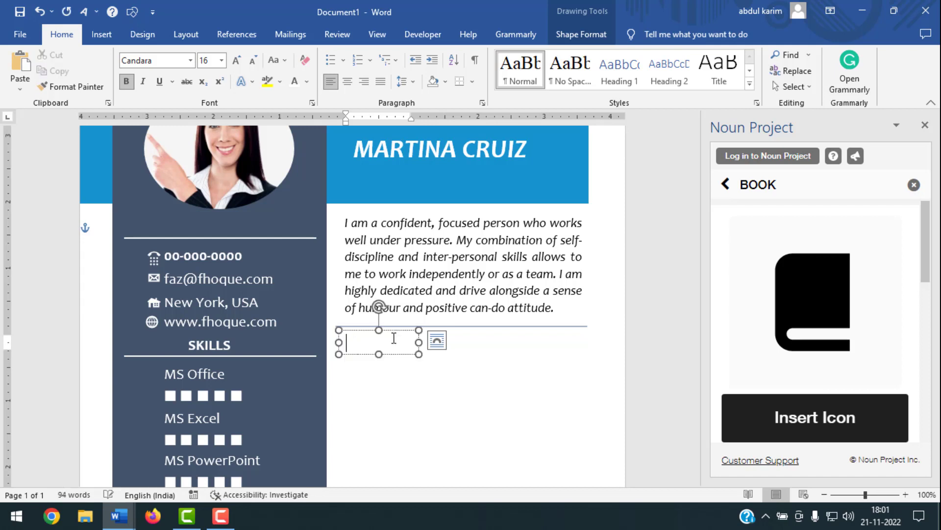
key("Delete")
left_click(306, 82)
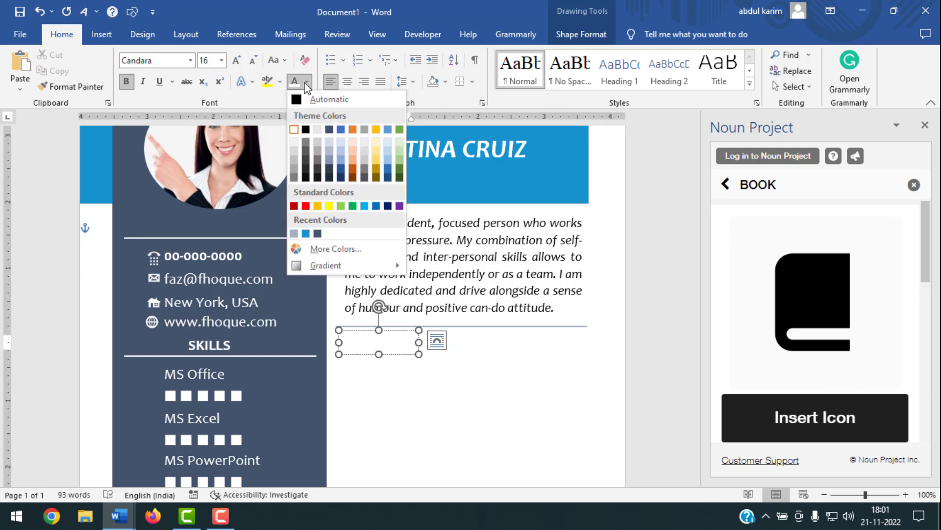
left_click(305, 129)
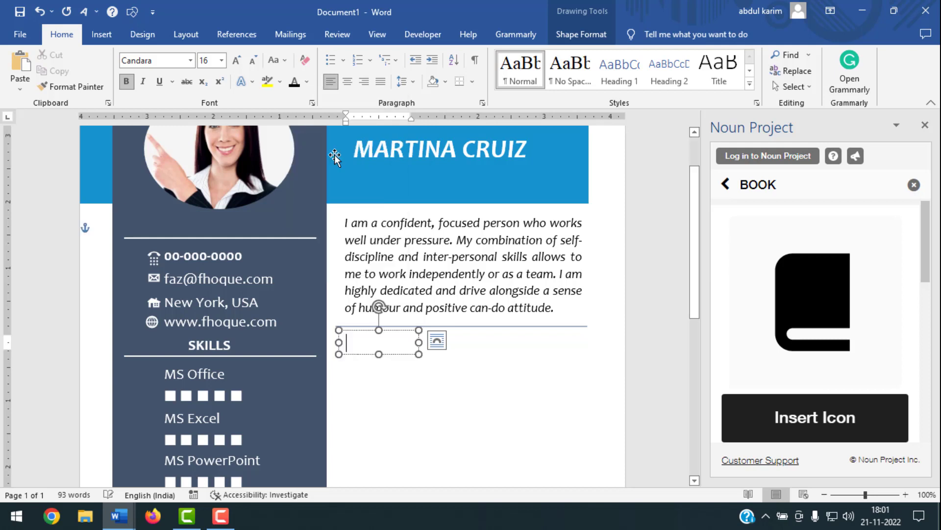
type("EDUCA")
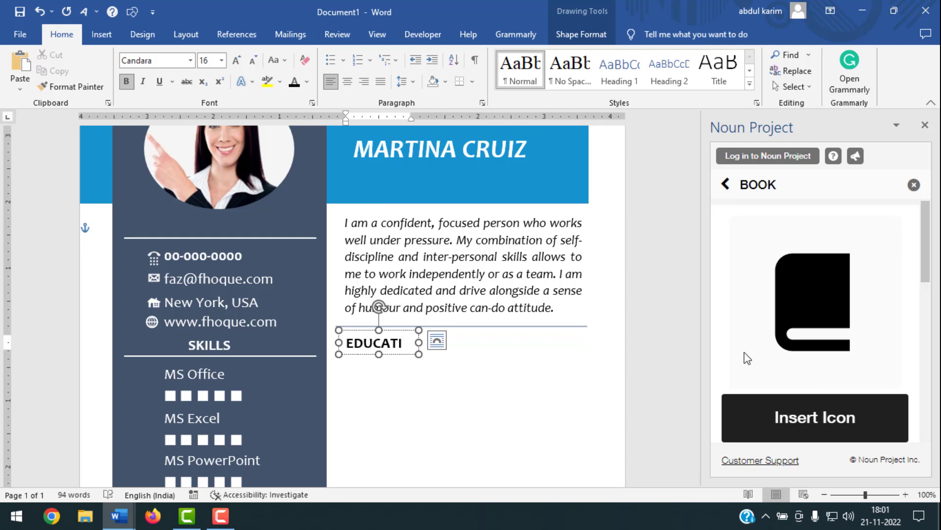
type("TI")
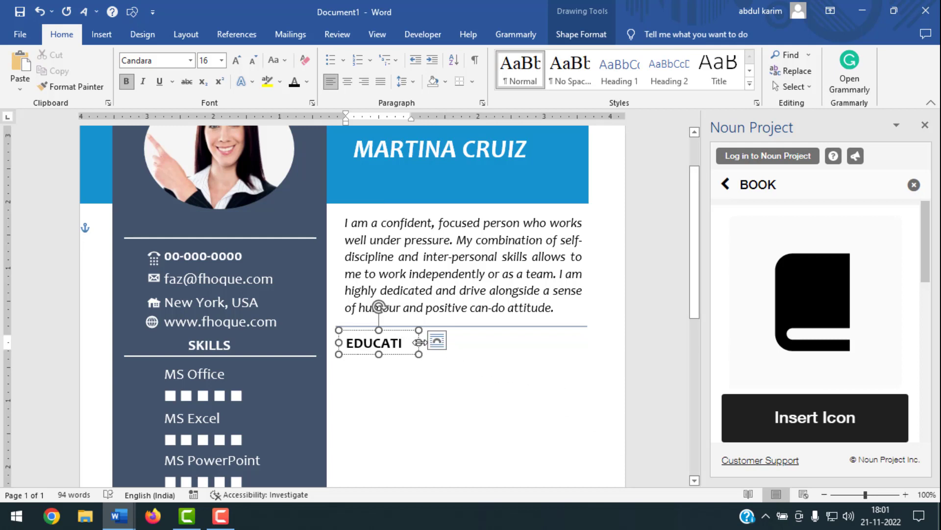
type("ON")
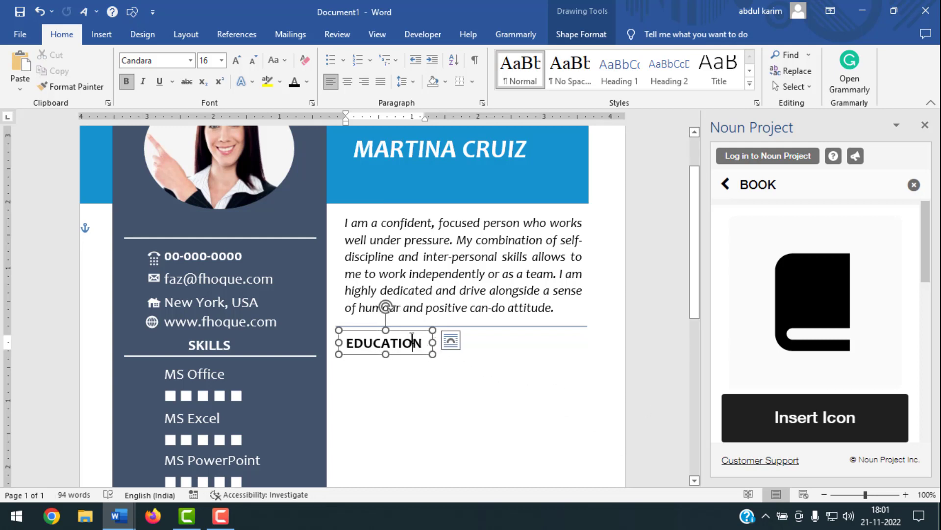
- Make the EDUCATION heading italic
double_click(412, 340)
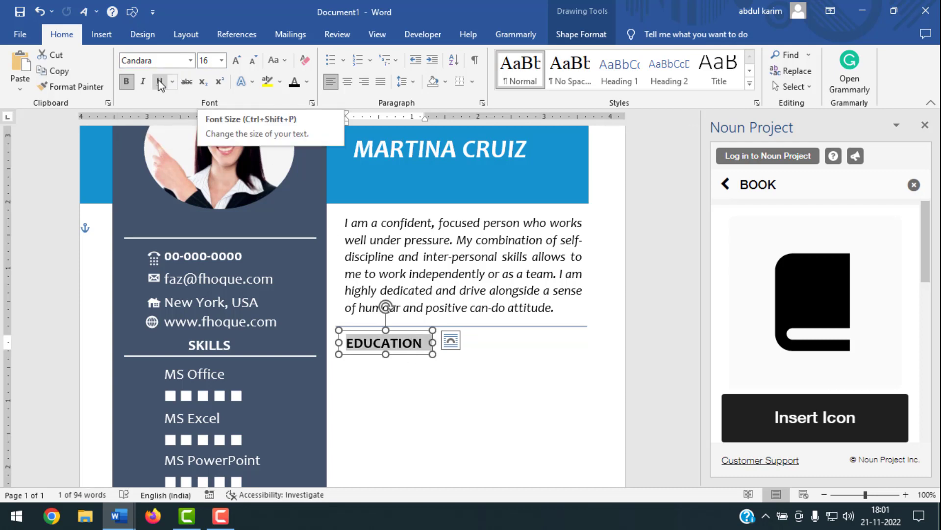
left_click(142, 81)
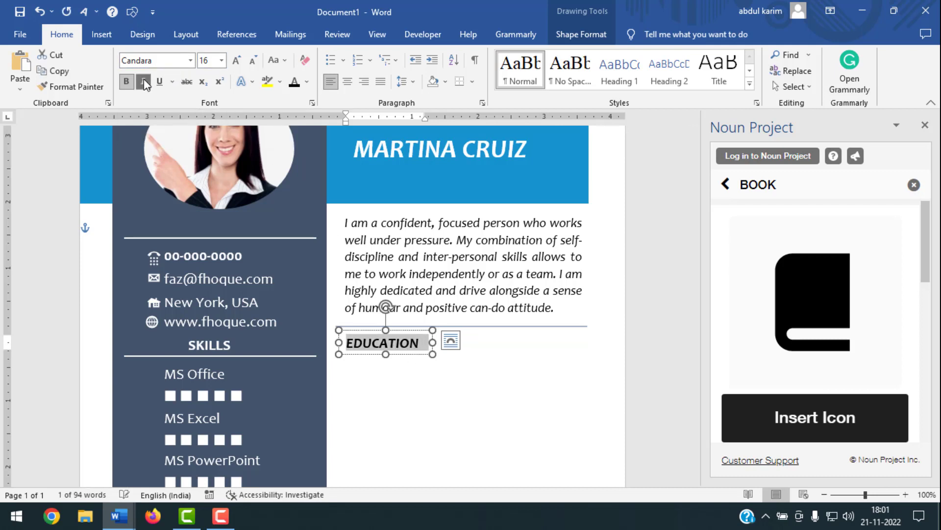
left_click(441, 365)
left_click(381, 343)
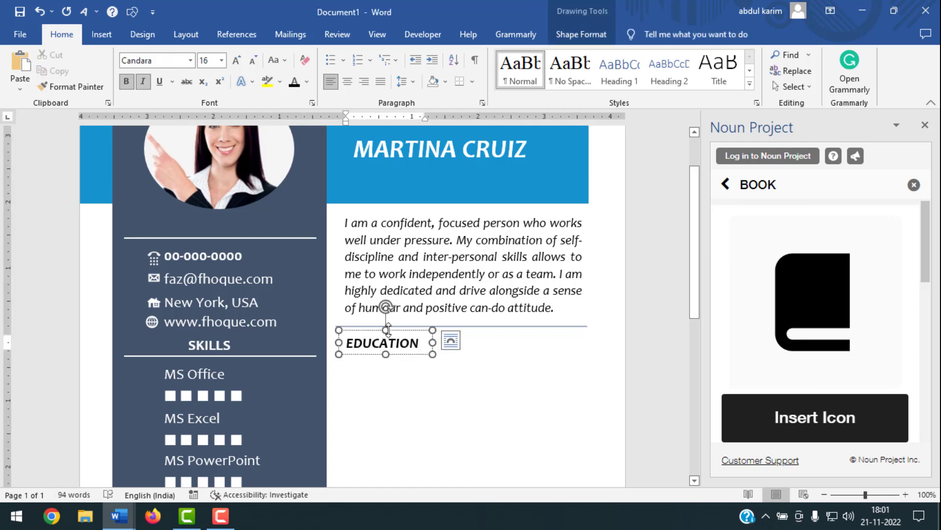
left_click(450, 364)
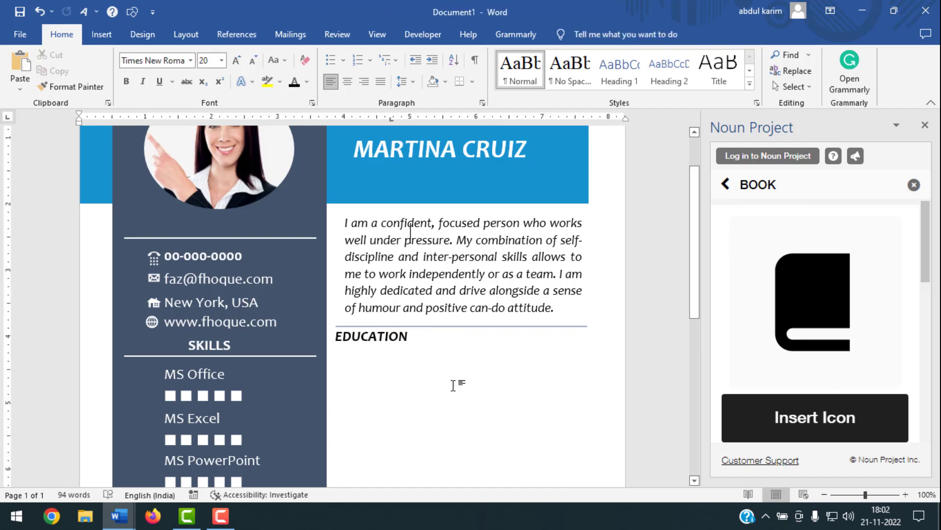
- Duplicate the summary box beneath EDUCATION, make it taller, and delete its text
left_click(446, 274)
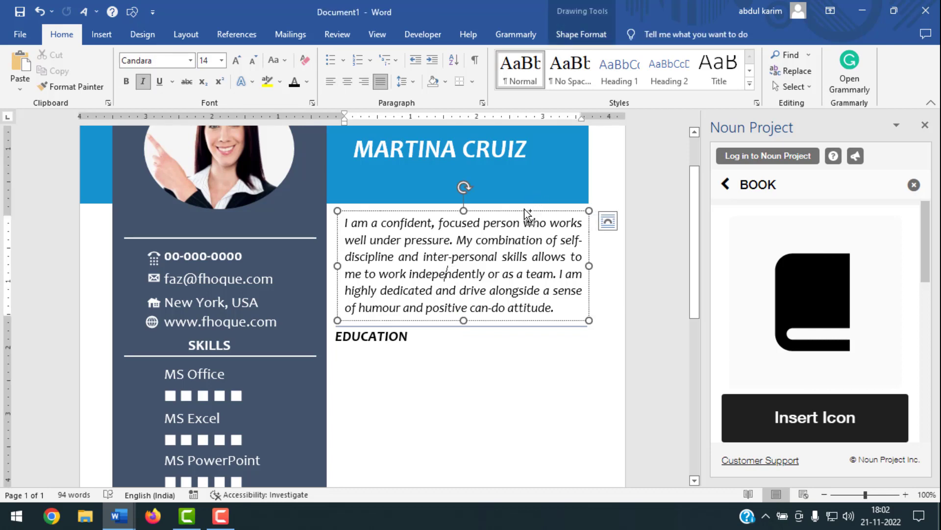
left_click_drag(526, 208, 521, 333)
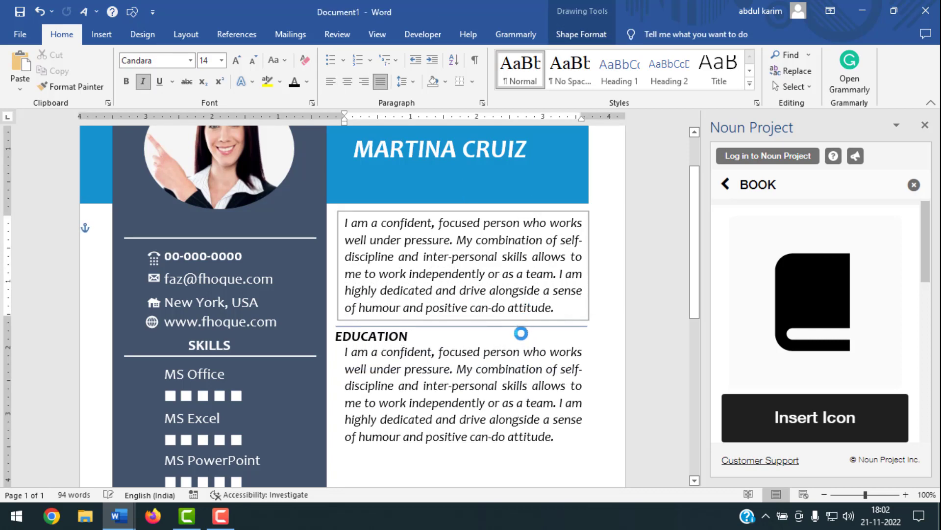
scroll(509, 304, "down", 5)
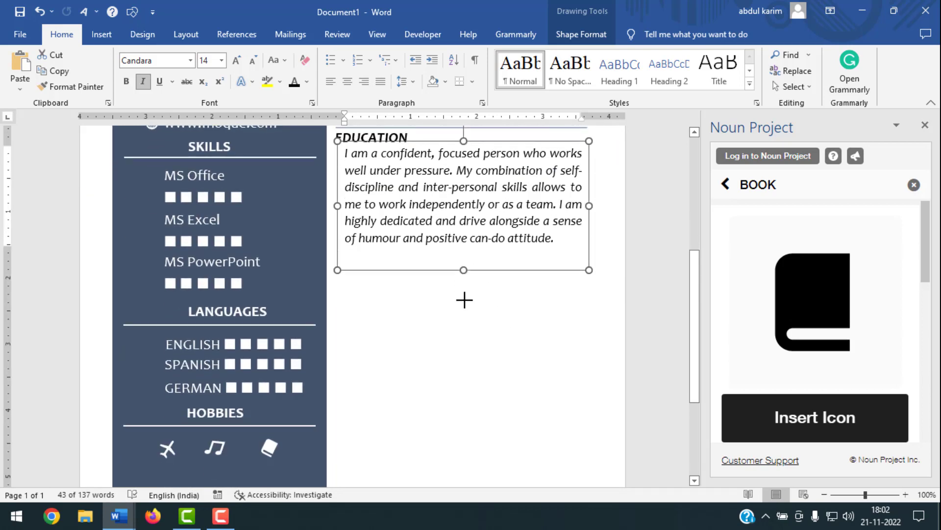
left_click_drag(464, 300, 464, 314)
left_click(490, 225)
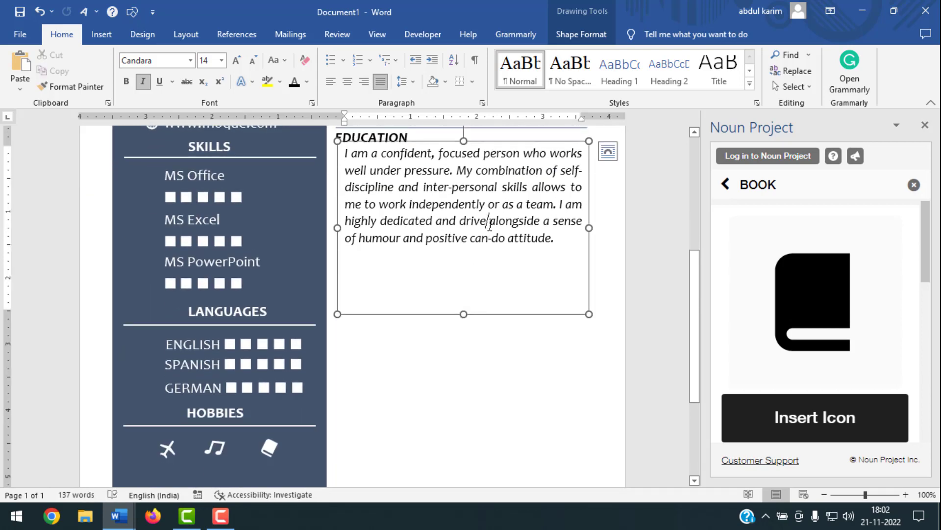
key("ctrl+a")
key("BackSpace")
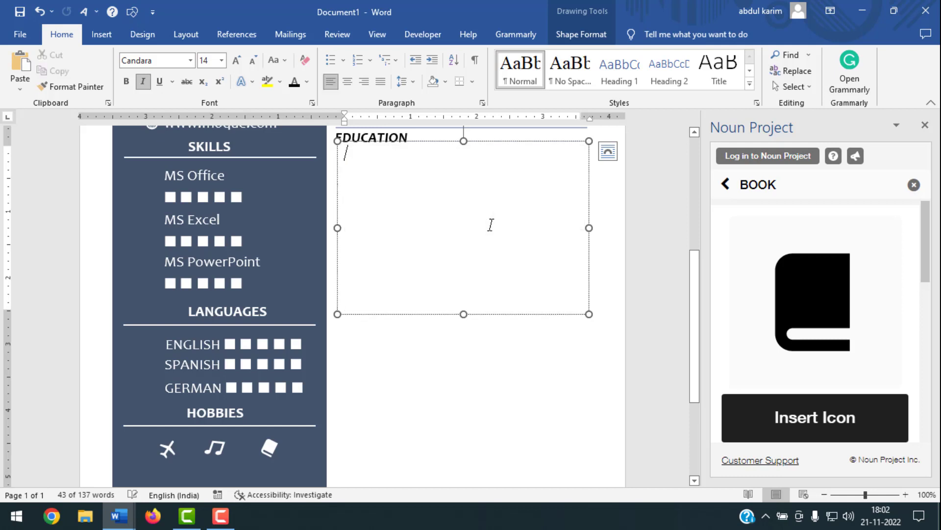
scroll(490, 231, "up", 1)
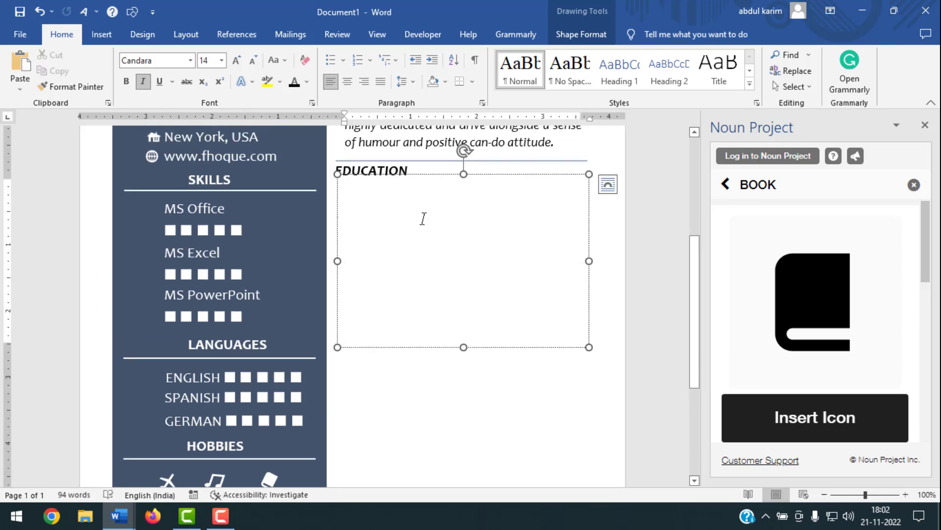
left_click(119, 515)
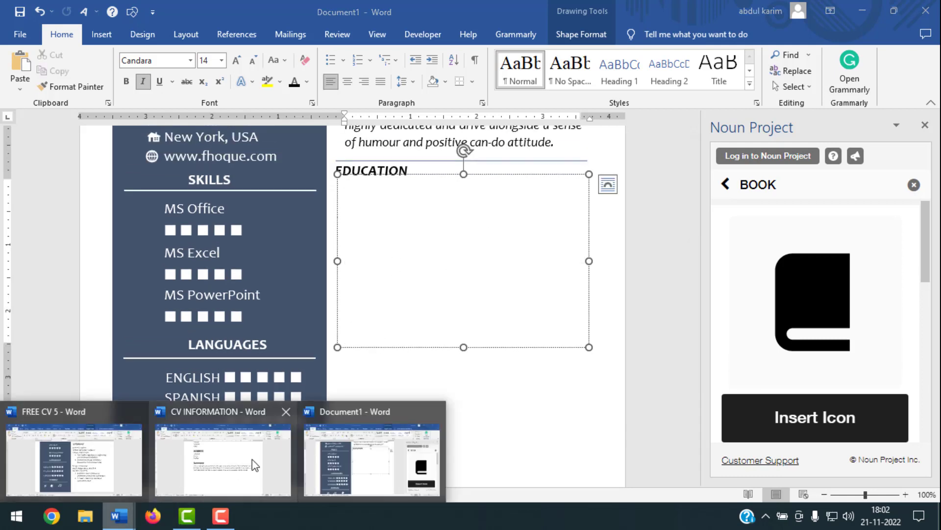
left_click(252, 459)
scroll(407, 343, "down", 15)
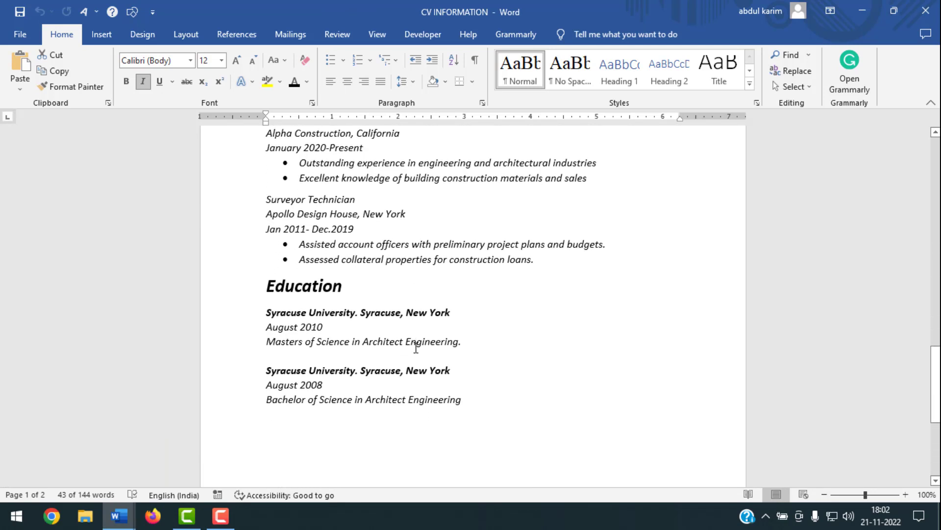
scroll(416, 348, "down", 5)
scroll(416, 349, "up", 3)
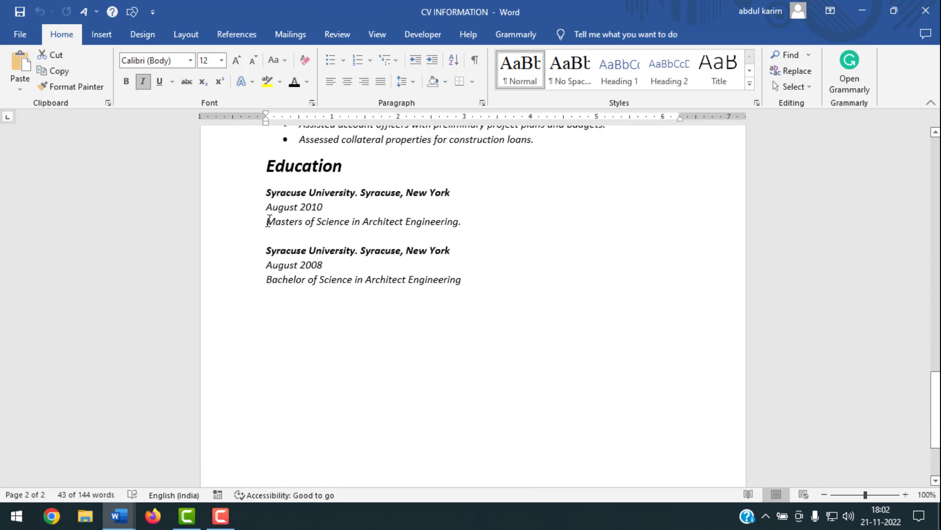
left_click_drag(275, 193, 530, 320)
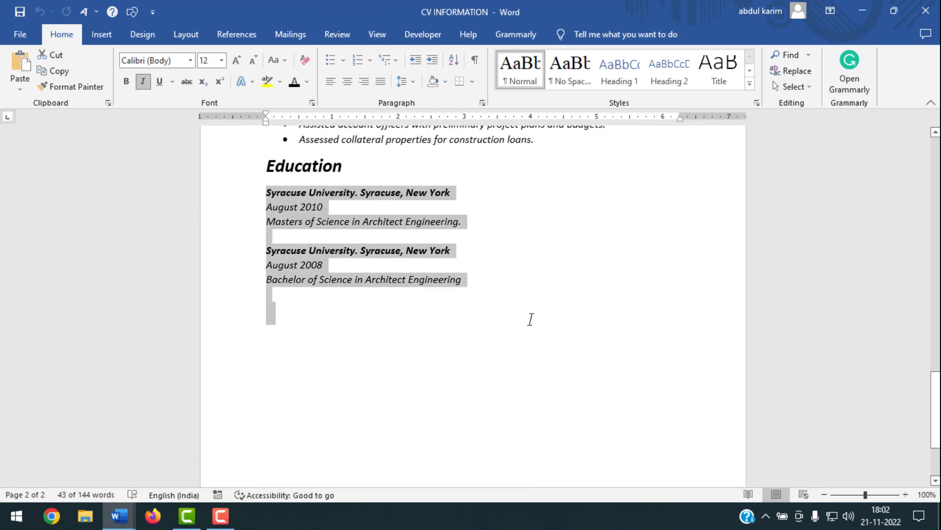
right_click(288, 198)
left_click(317, 248)
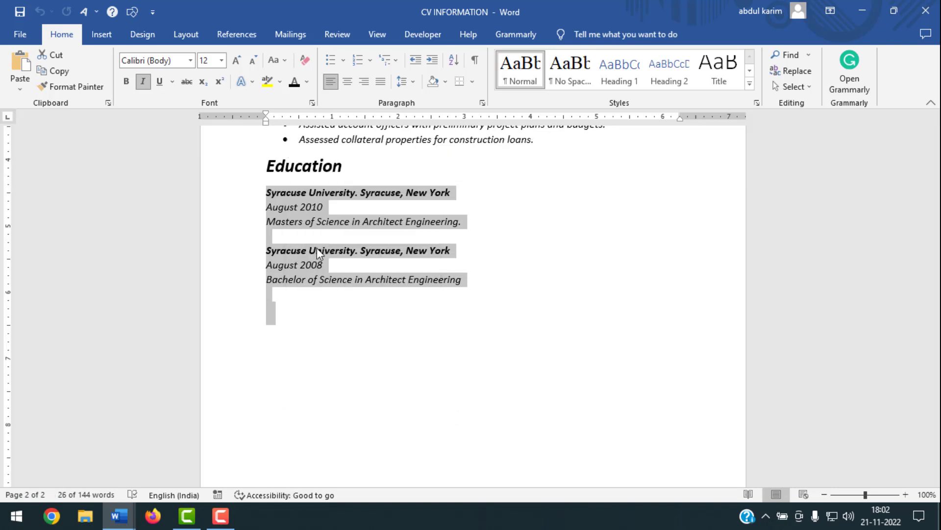
mouse_move(118, 516)
left_click(369, 447)
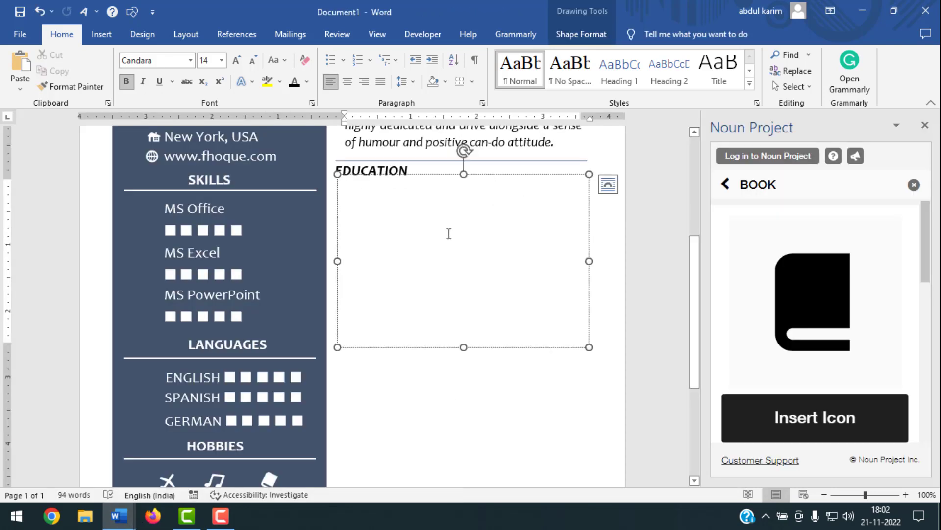
key("ctrl+v")
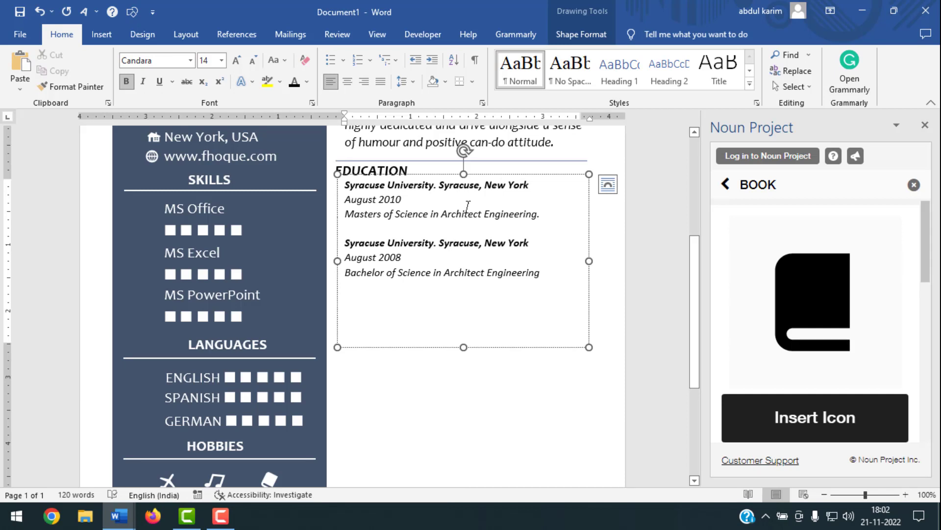
left_click_drag(462, 174, 461, 180)
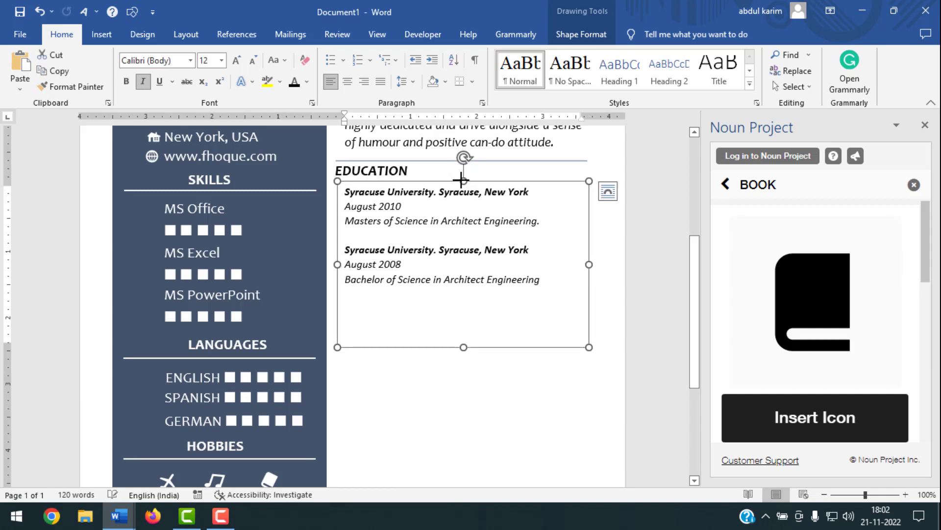
left_click(463, 282)
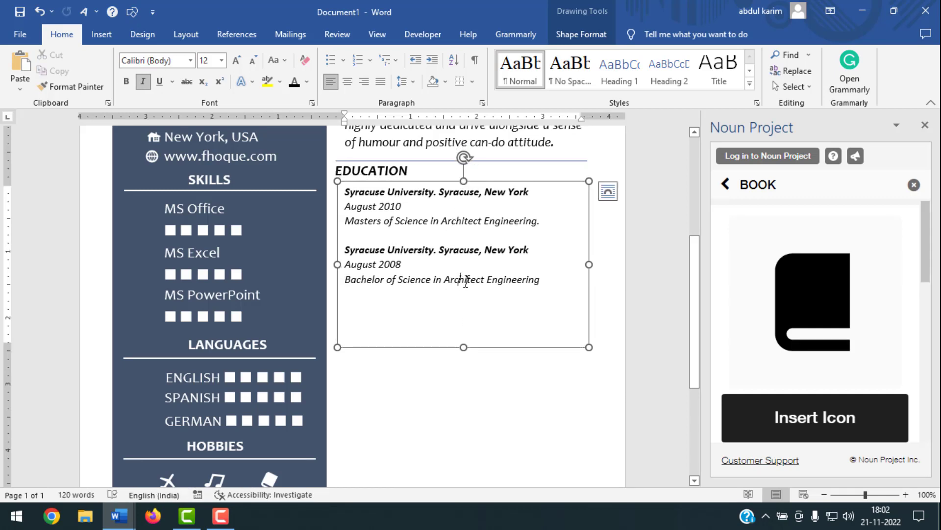
key("ctrl+a")
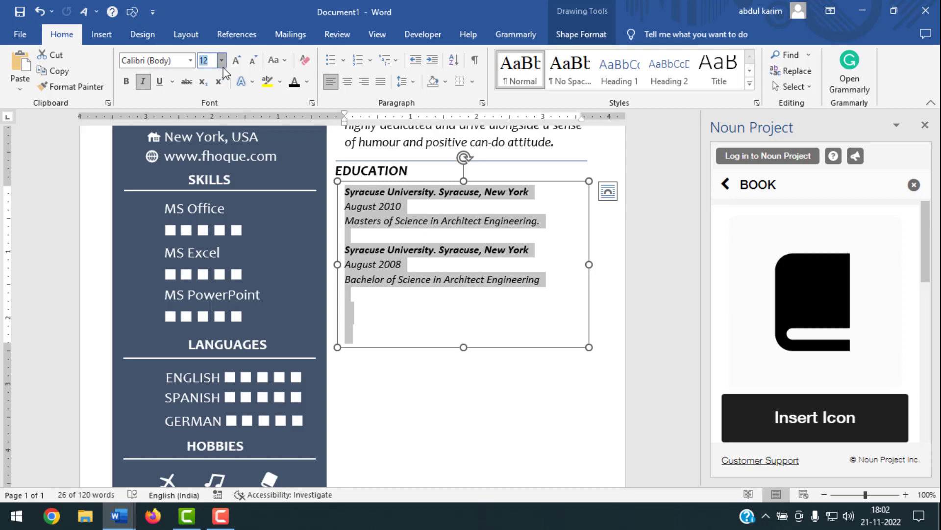
left_click(222, 60)
left_click(216, 143)
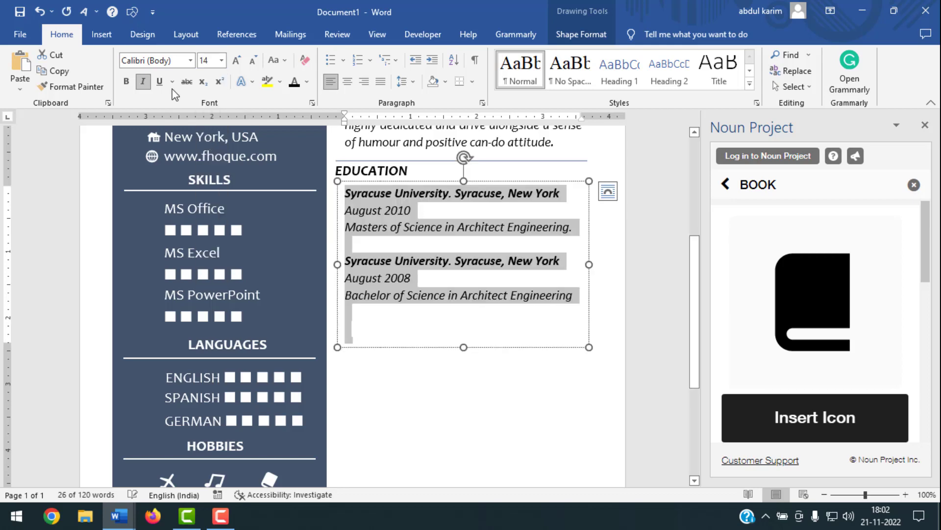
left_click(191, 60)
left_click(157, 146)
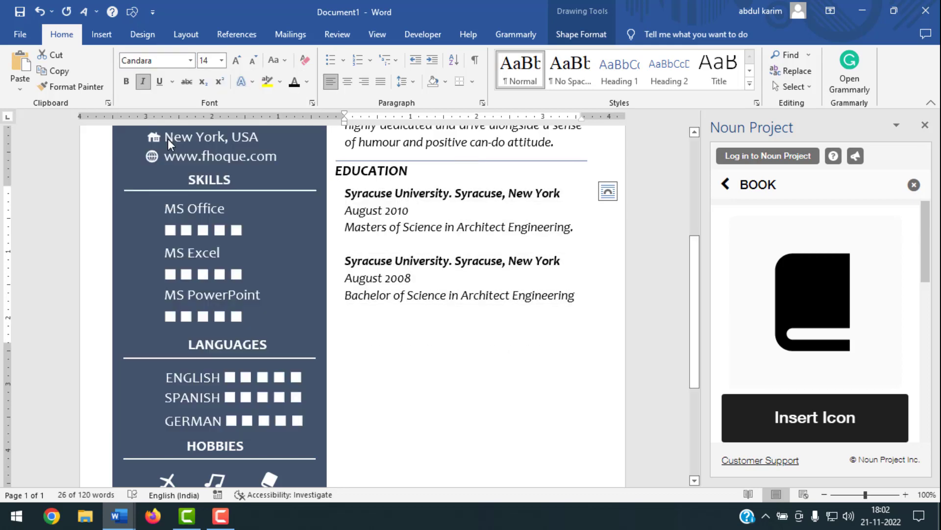
left_click_drag(464, 347, 468, 310)
left_click(475, 385)
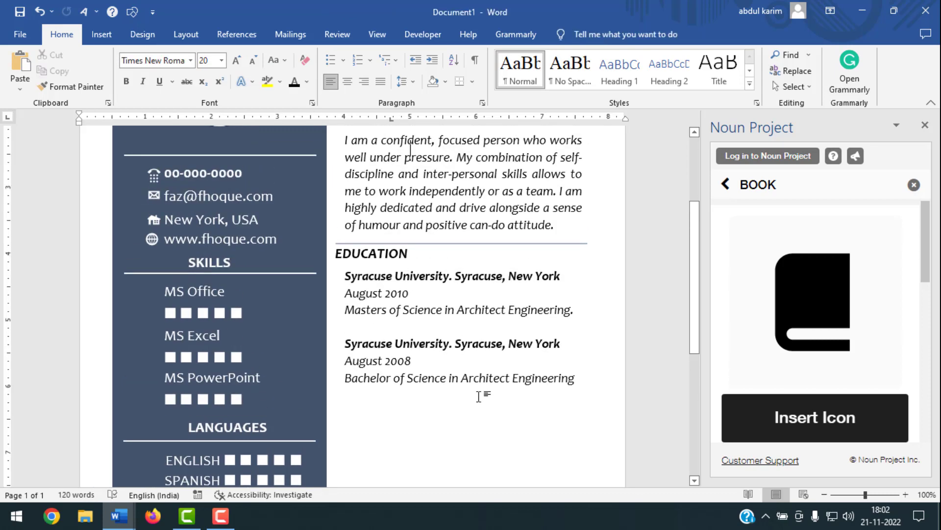
scroll(498, 407, "up", 1)
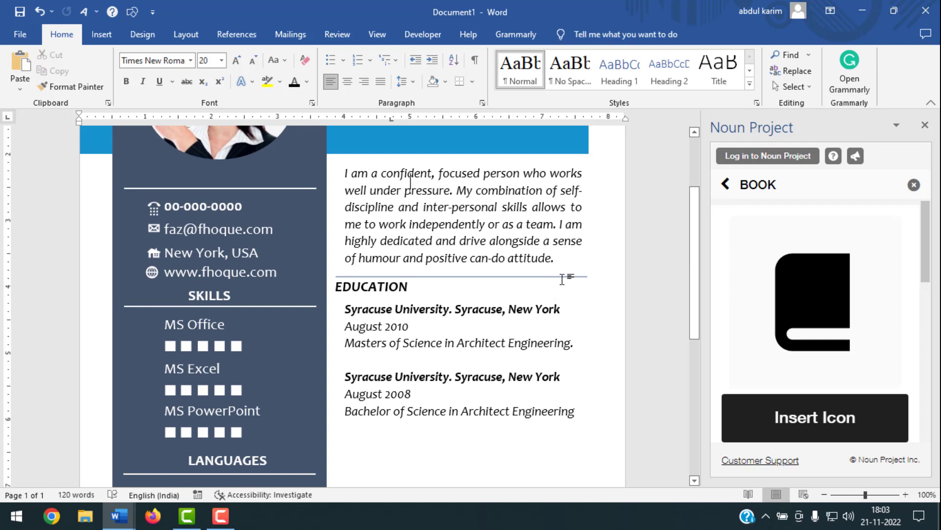
scroll(563, 278, "down", 1)
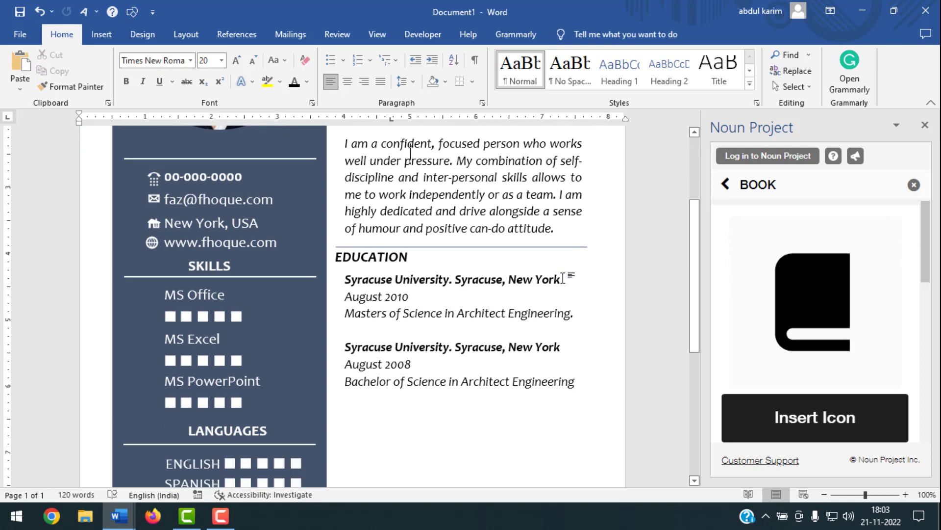
- Copy the divider line to below the Bachelor entry
left_click(571, 243)
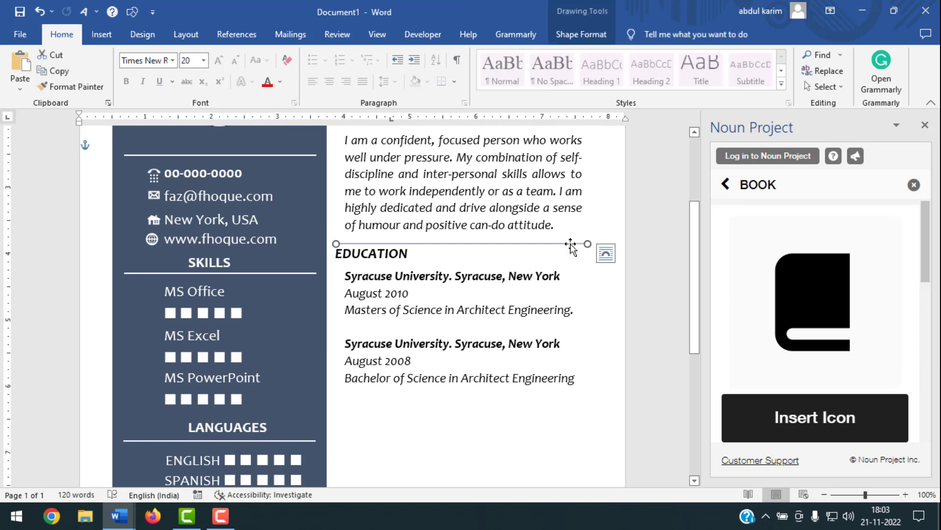
key("Escape")
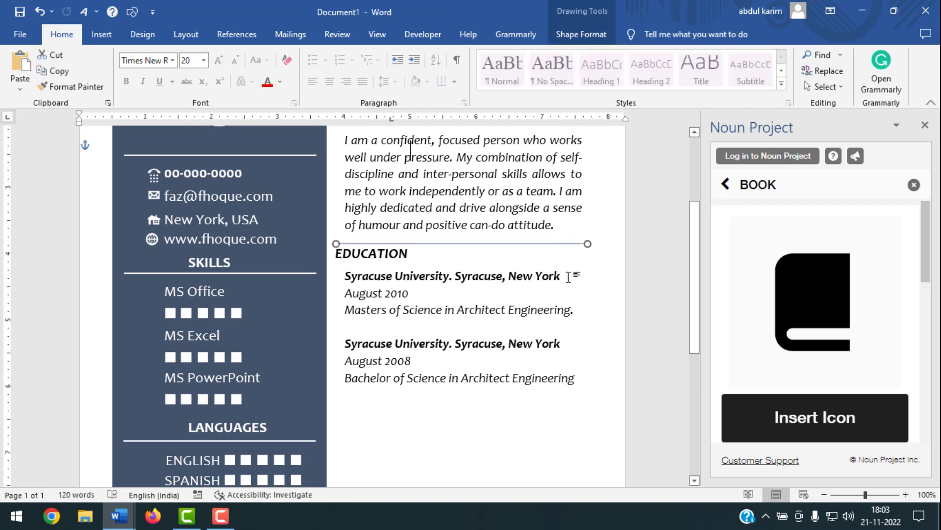
left_click_drag(564, 243, 562, 391)
scroll(420, 299, "down", 2)
scroll(414, 253, "up", 1)
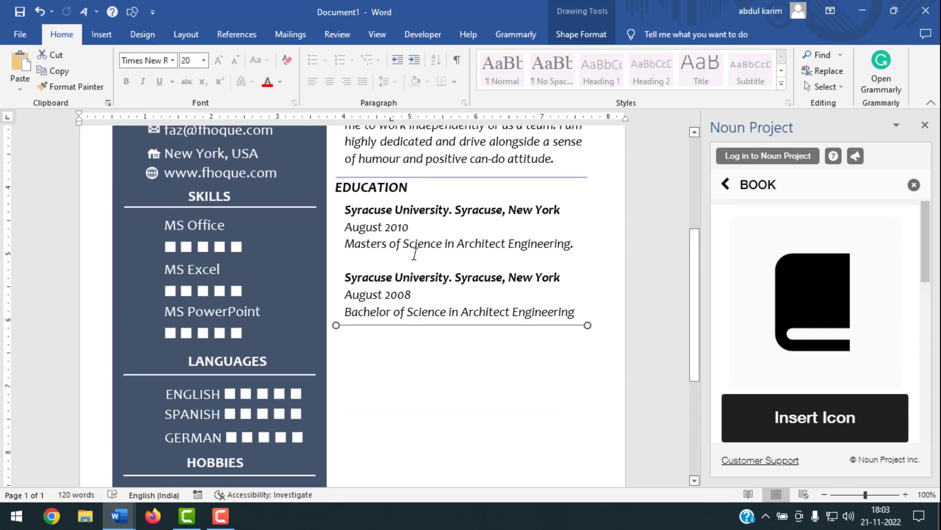
- Copy the EDUCATION heading below the new divider and retype it as EXPERIENCE
left_click(390, 180)
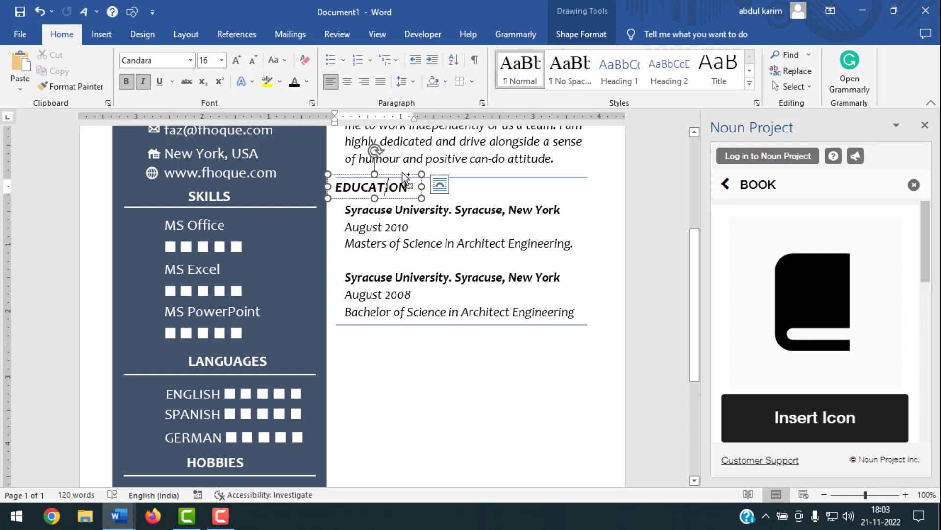
left_click_drag(402, 182, 335, 337)
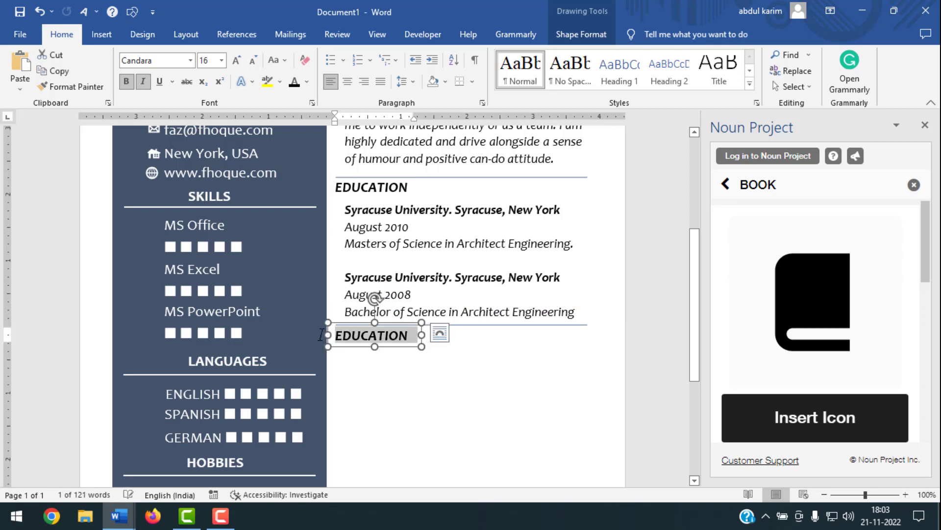
type("EXPERIENCE")
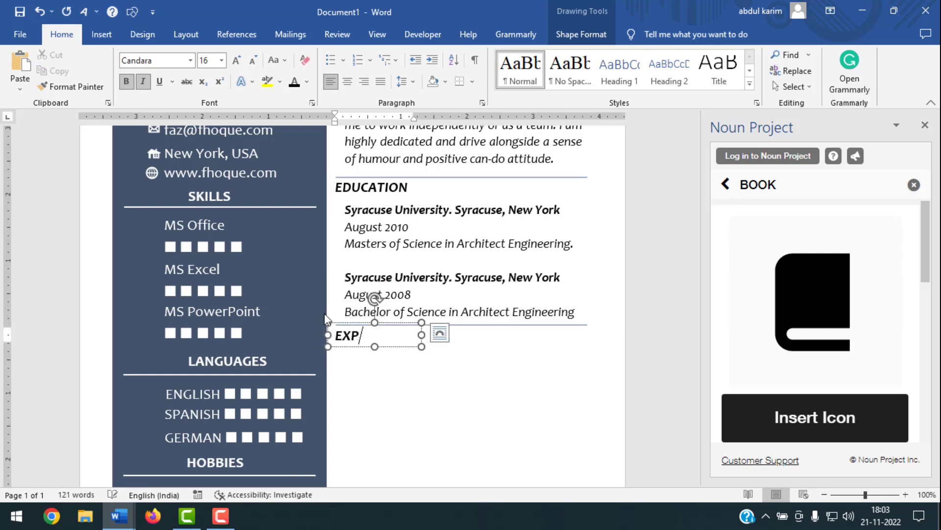
left_click(381, 364)
scroll(380, 363, "up", 2)
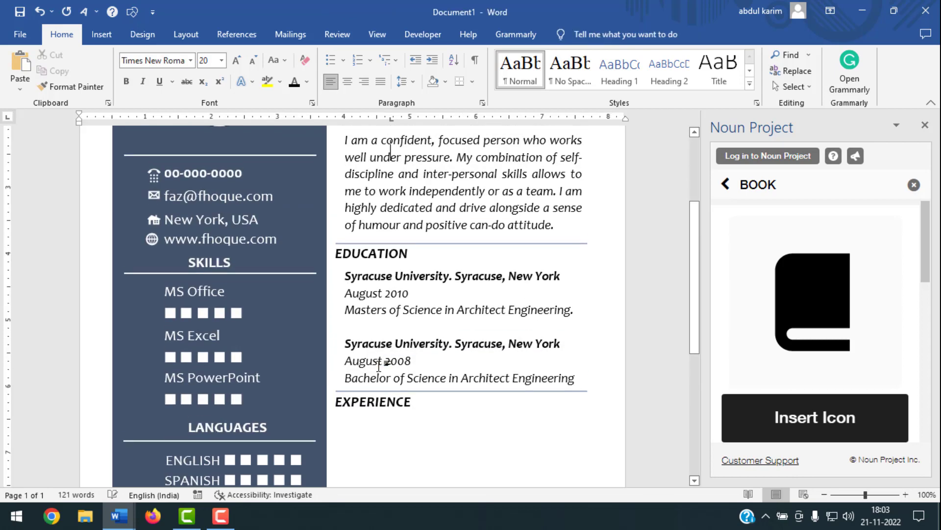
left_click(430, 328)
scroll(505, 260, "down", 2)
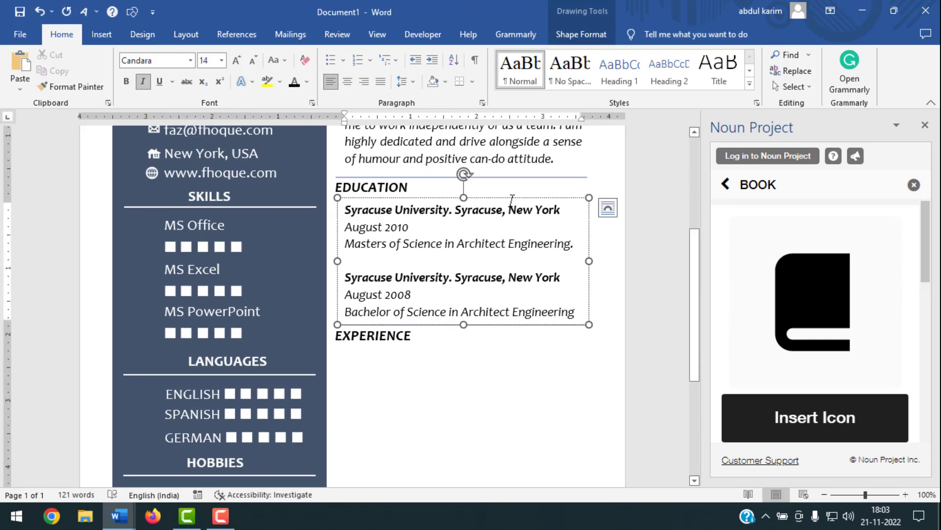
- Duplicate the education entries box under EXPERIENCE, enlarge it, and delete its text
left_click_drag(512, 201, 496, 338)
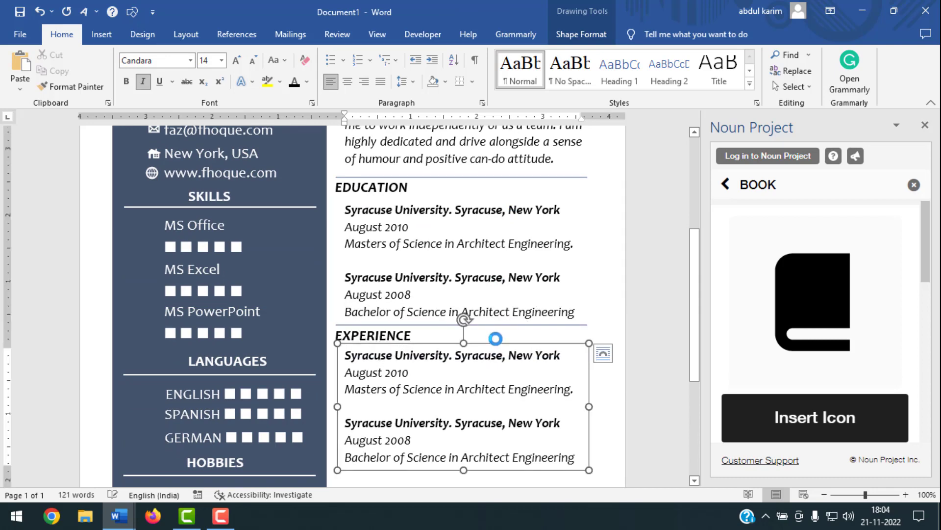
scroll(496, 339, "down", 5)
left_click_drag(467, 249, 471, 418)
scroll(479, 399, "up", 3)
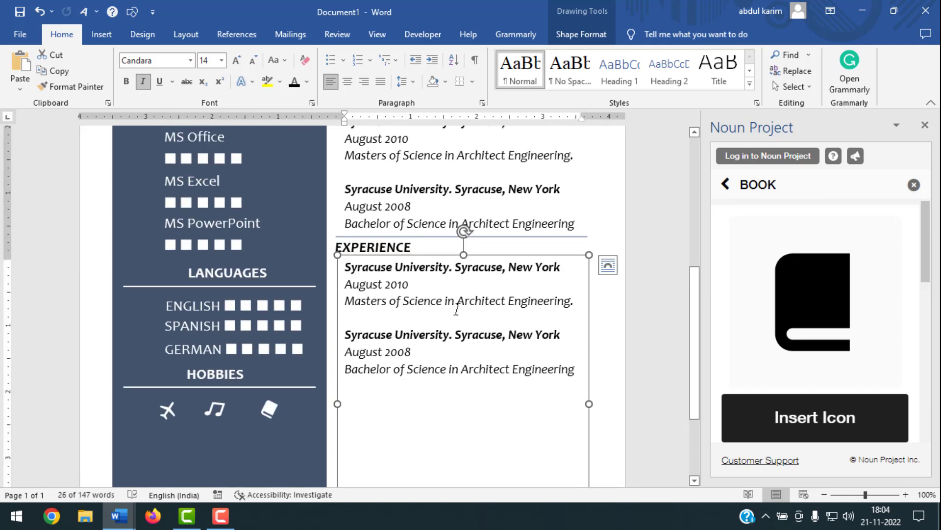
key("ctrl+a")
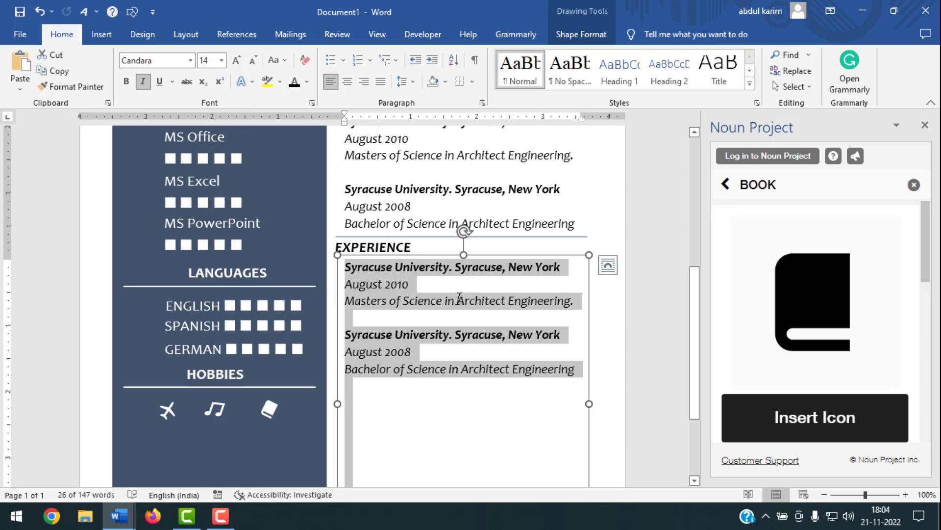
key("Delete")
mouse_move(119, 515)
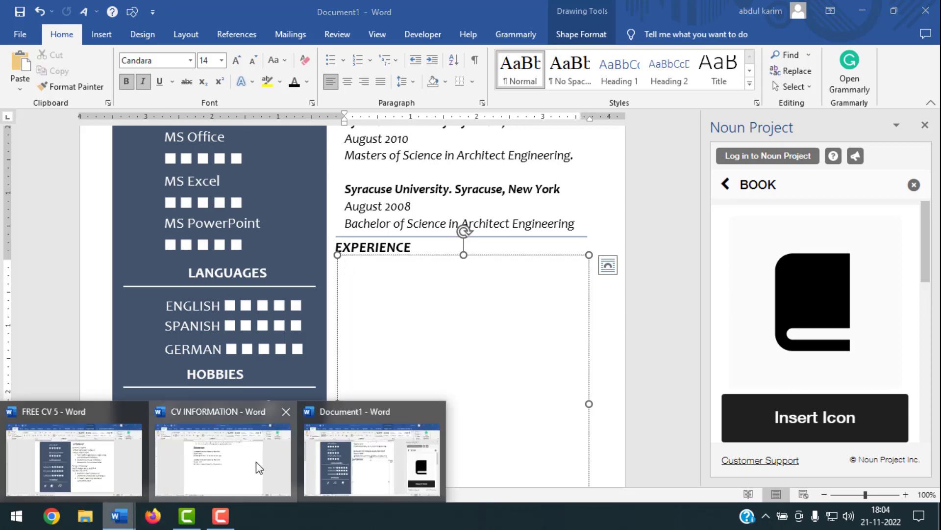
left_click(257, 464)
scroll(352, 394, "up", 5)
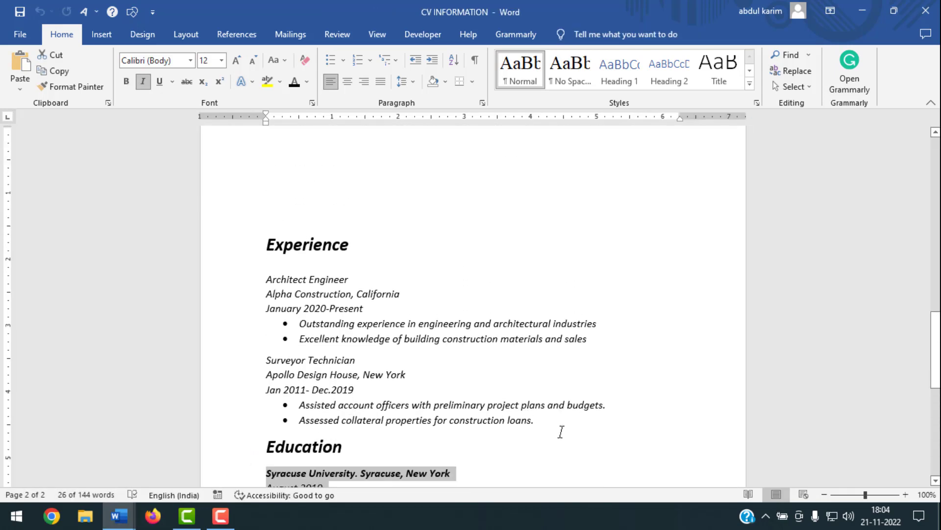
scroll(561, 432, "down", 1)
left_click_drag(551, 381, 256, 230)
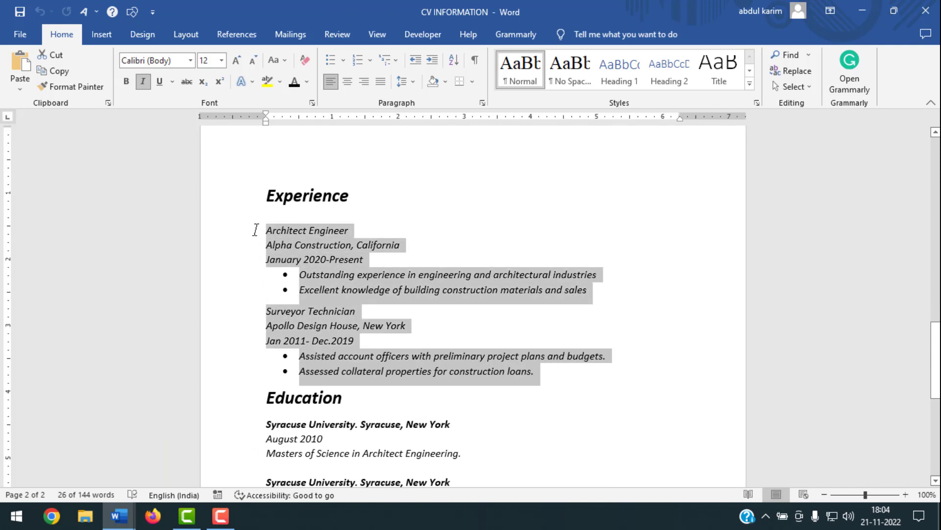
right_click(296, 248)
left_click(328, 297)
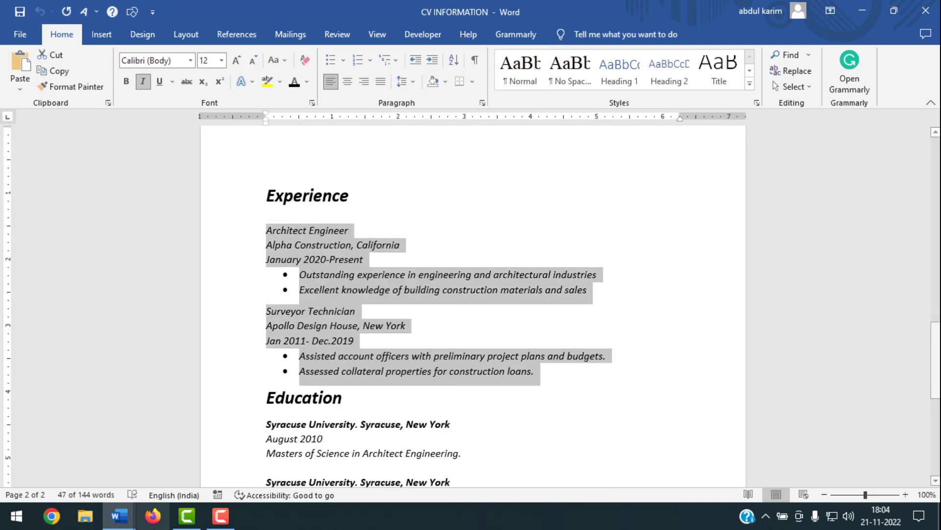
mouse_move(119, 516)
left_click(335, 452)
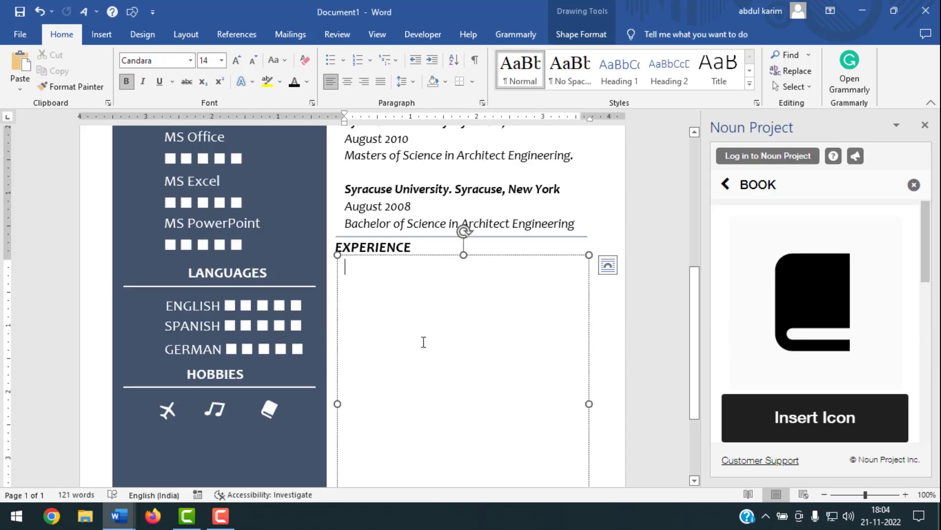
- Paste the two Experience jobs into the box, set them to Candara 14 pt, and shorten the box to fit
key("ctrl+v")
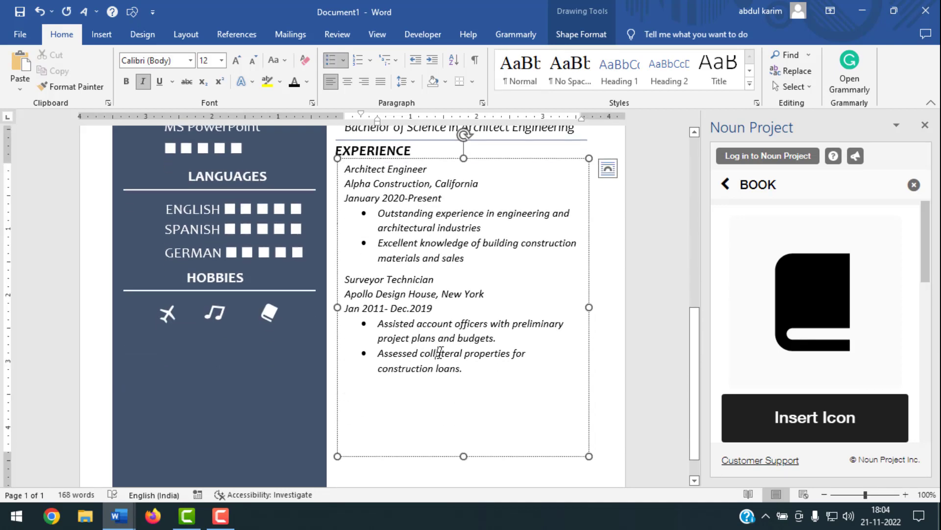
key("ctrl+a")
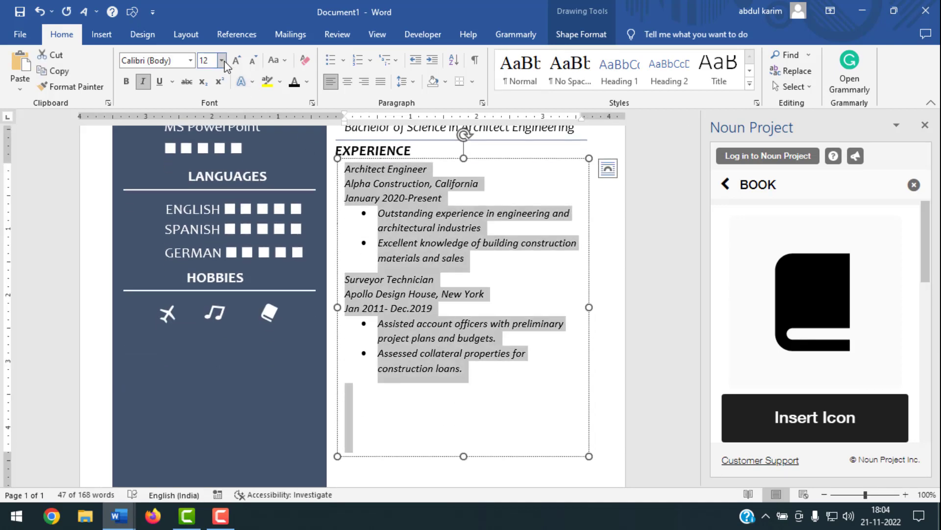
left_click(223, 60)
left_click(210, 140)
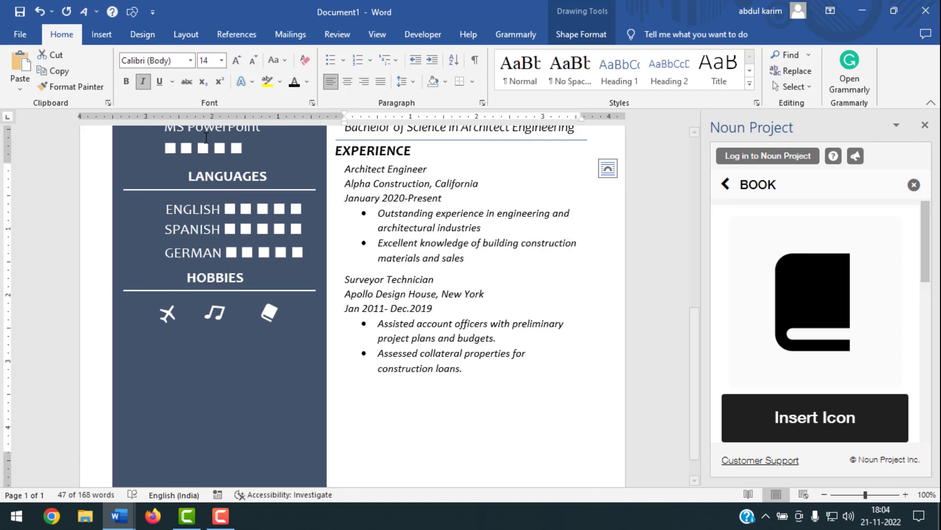
left_click(191, 60)
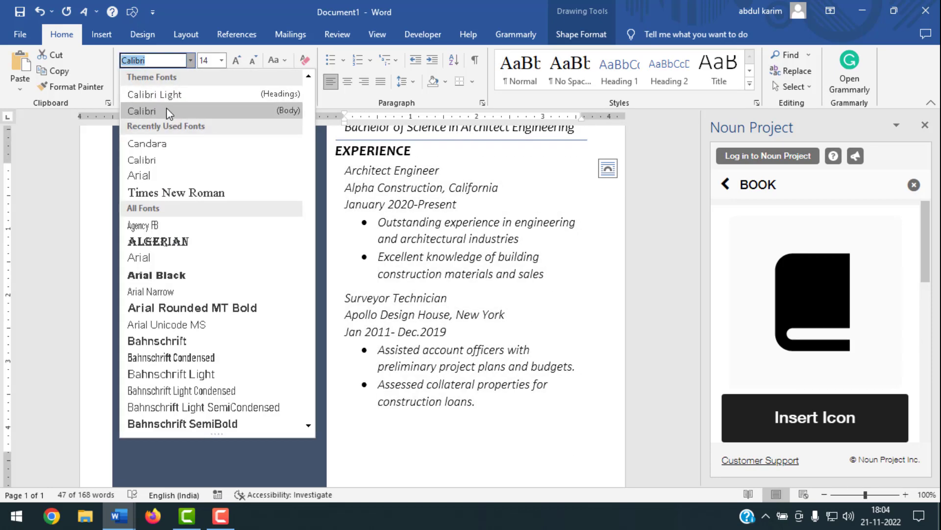
left_click(161, 144)
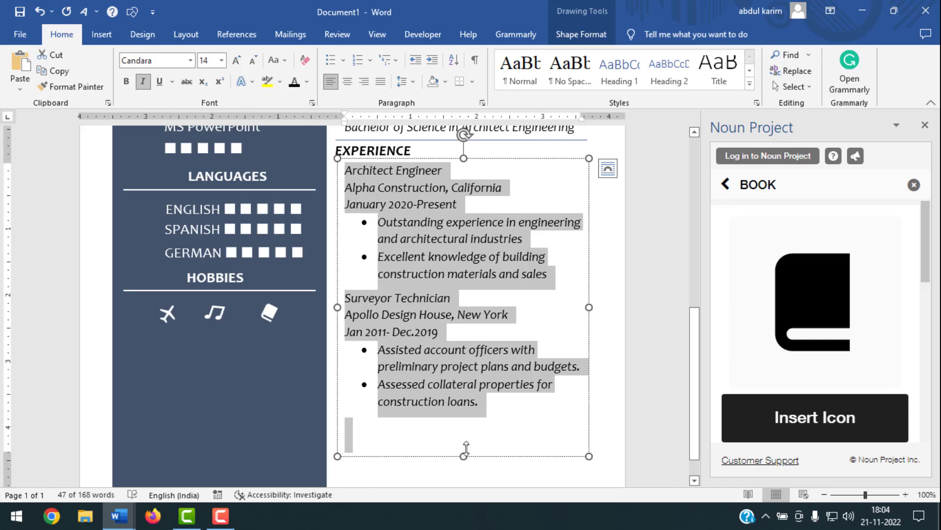
left_click_drag(464, 456, 468, 417)
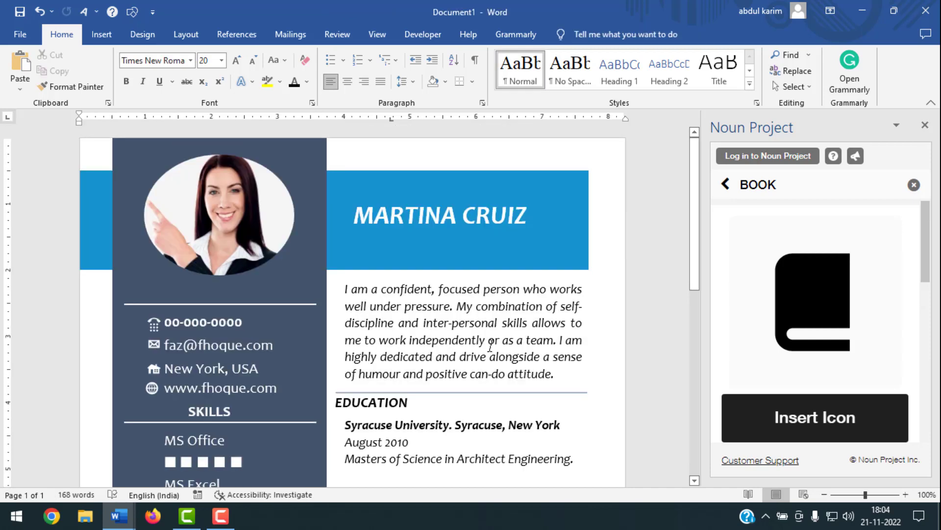
- Zoom out to review the whole résumé page, then zoom back to a readable size
left_click(824, 494)
left_click(824, 494)
left_click(823, 494)
left_click(824, 494)
left_click(823, 494)
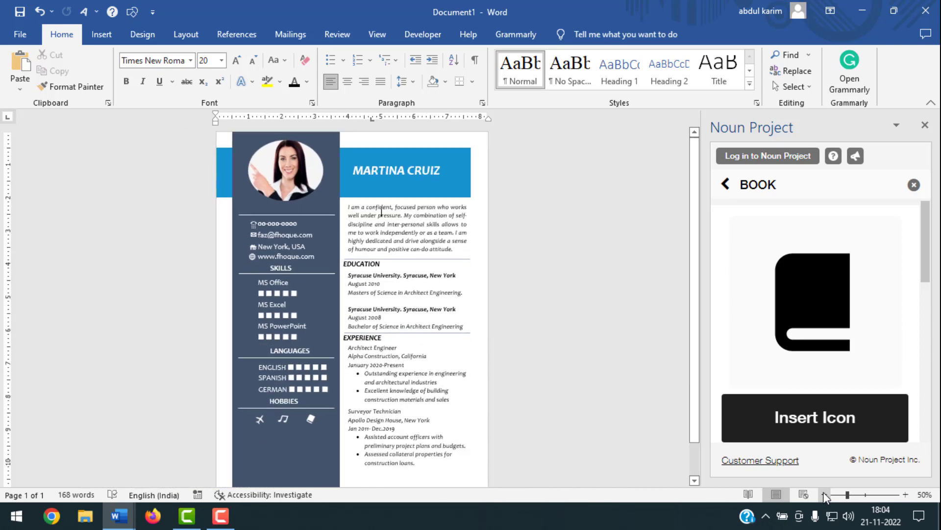
scroll(523, 389, "up", 2)
left_click(905, 494)
left_click(905, 494)
left_click(905, 493)
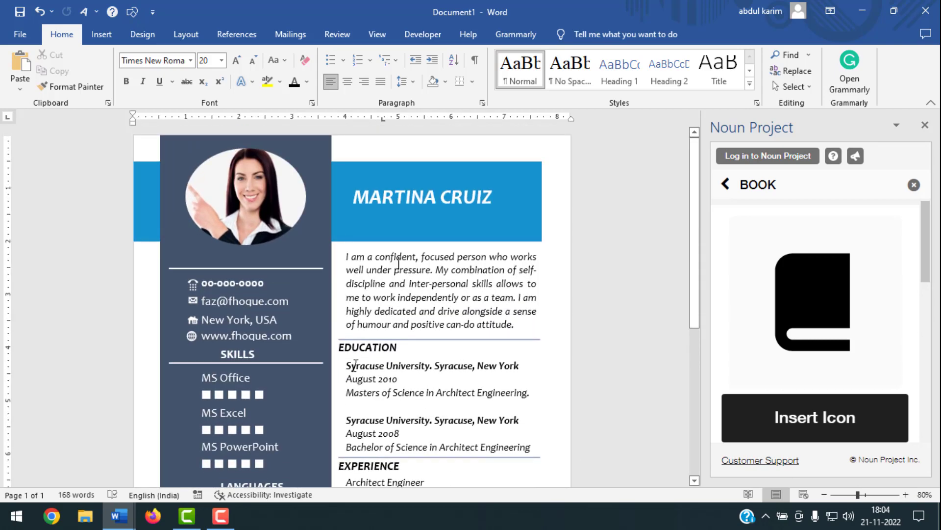
scroll(374, 343, "down", 7)
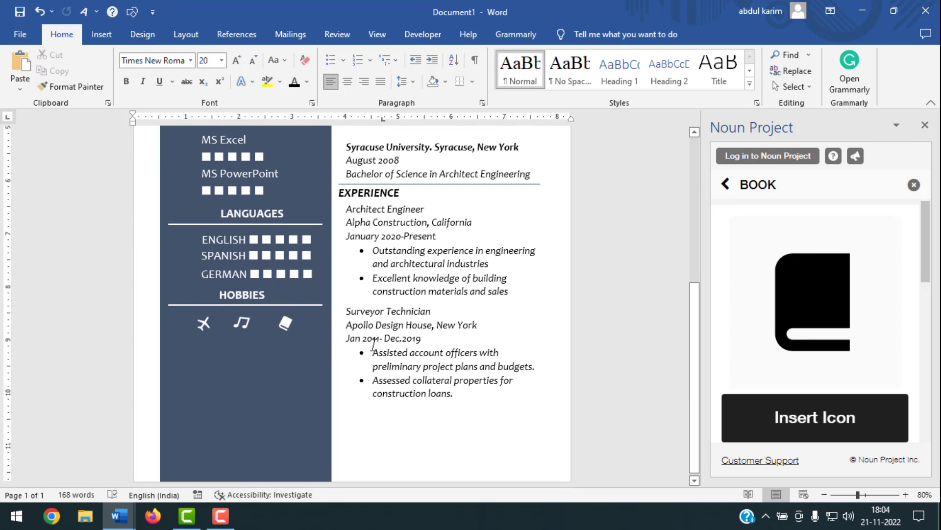
scroll(373, 344, "up", 7)
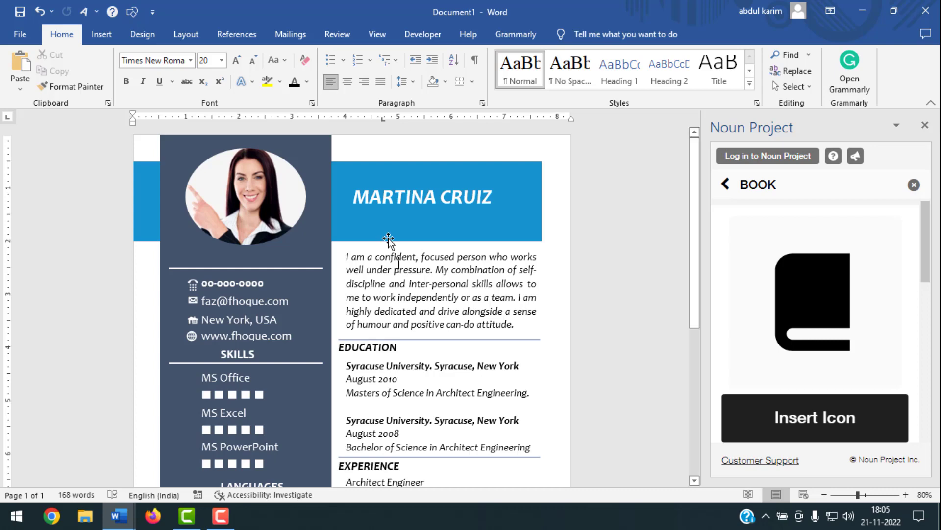
- Close the Noun Project task pane
left_click(925, 125)
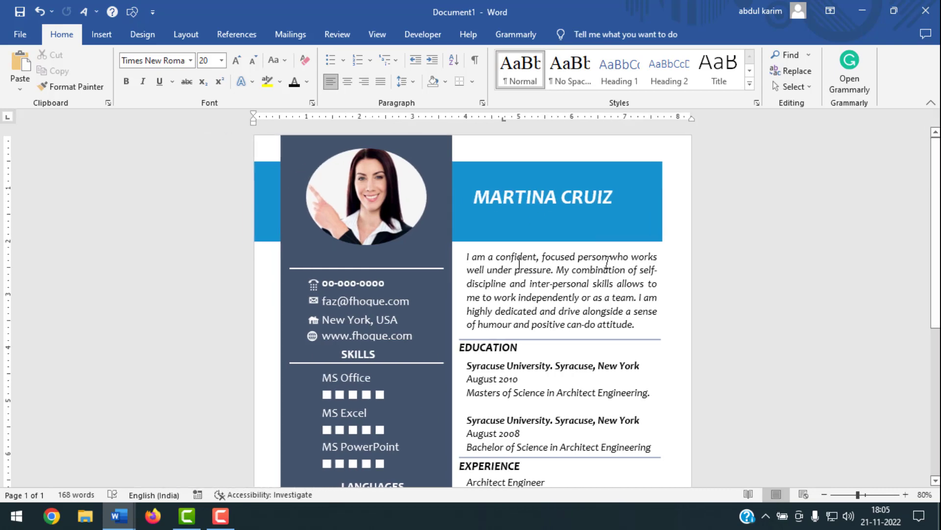
scroll(679, 273, "down", 5)
scroll(727, 275, "up", 5)
scroll(727, 276, "down", 5)
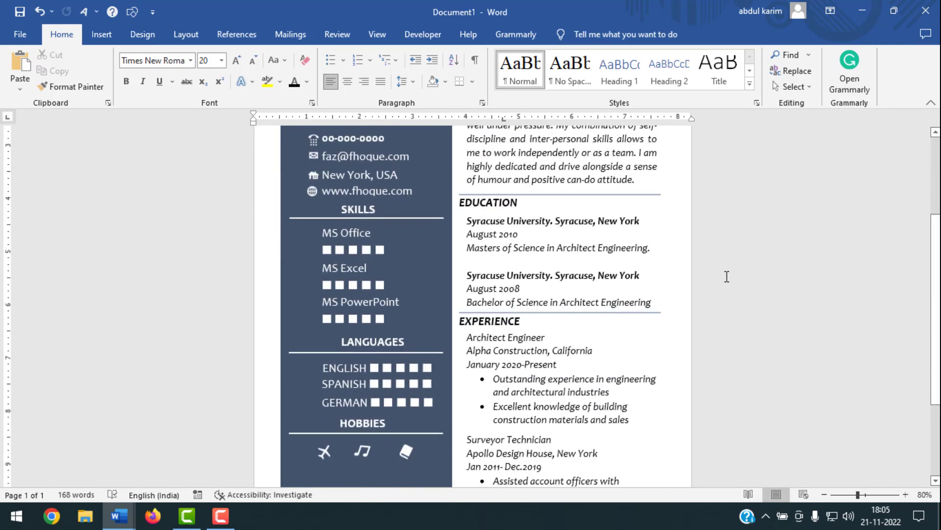